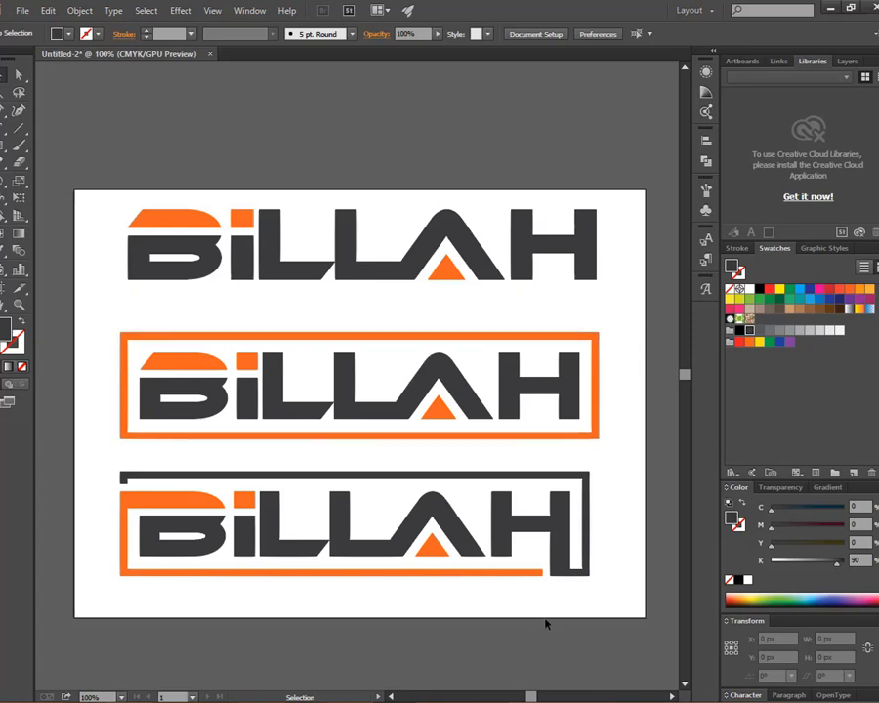
Step: Marquee-select the middle and bottom BILLAH logo variants
left_click_drag(624, 328, 525, 591)
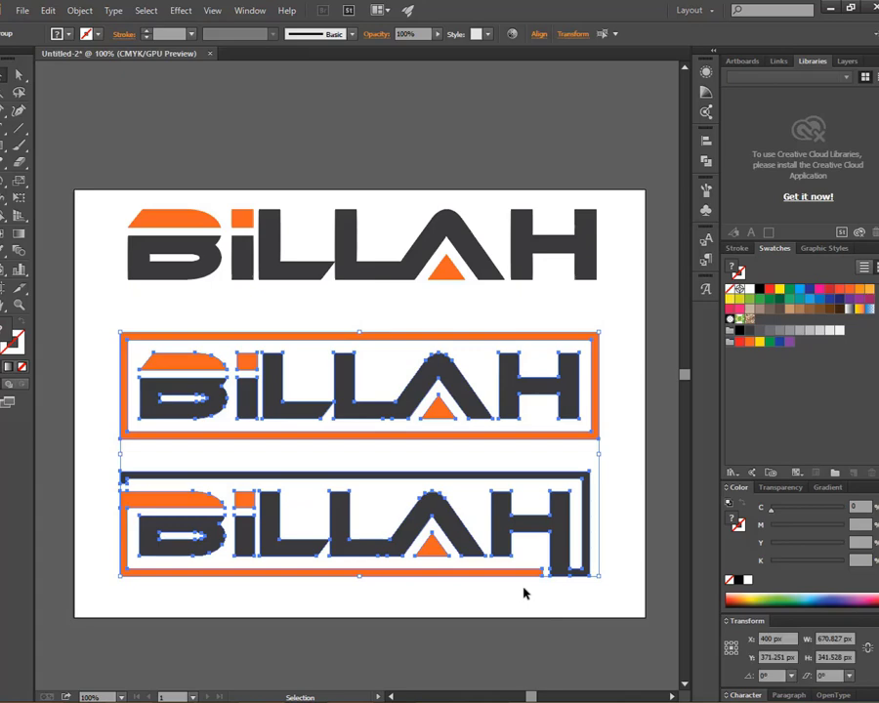
Step: Delete the two framed variants and move the plain logo to the artboard centre
key("Delete")
mouse_move(484, 289)
left_mouse_down()
mouse_move(481, 472)
mouse_move(476, 449)
left_mouse_up()
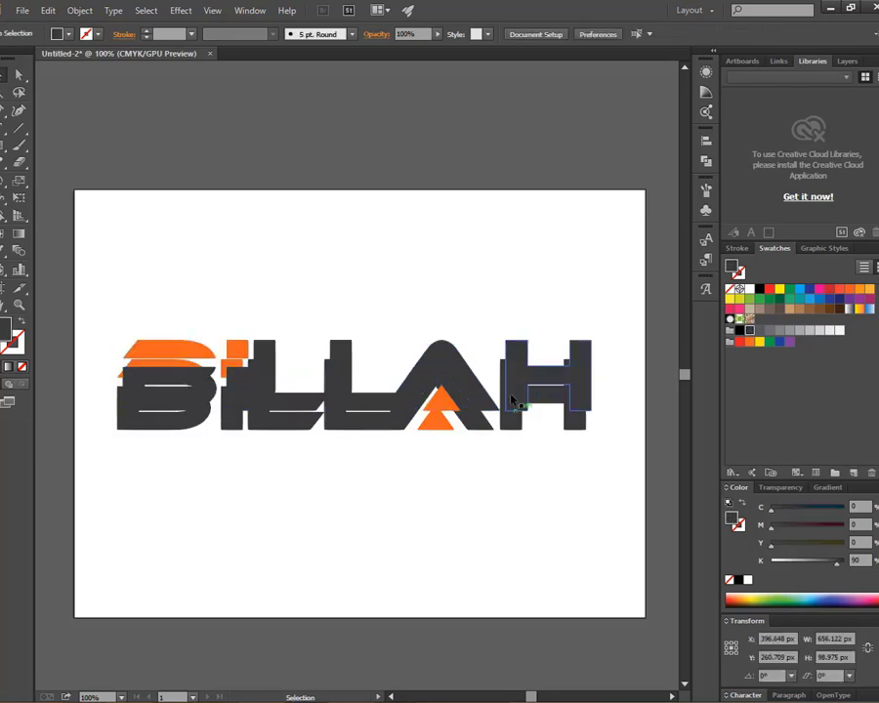
mouse_move(566, 389)
left_mouse_down()
mouse_move(579, 282)
mouse_move(563, 281)
left_mouse_up()
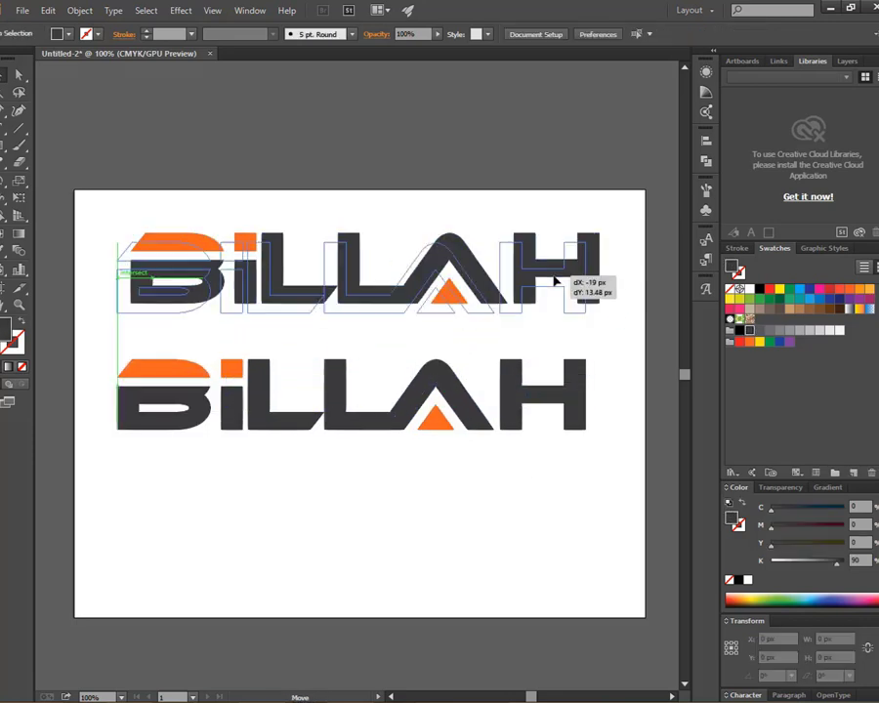
key("Delete")
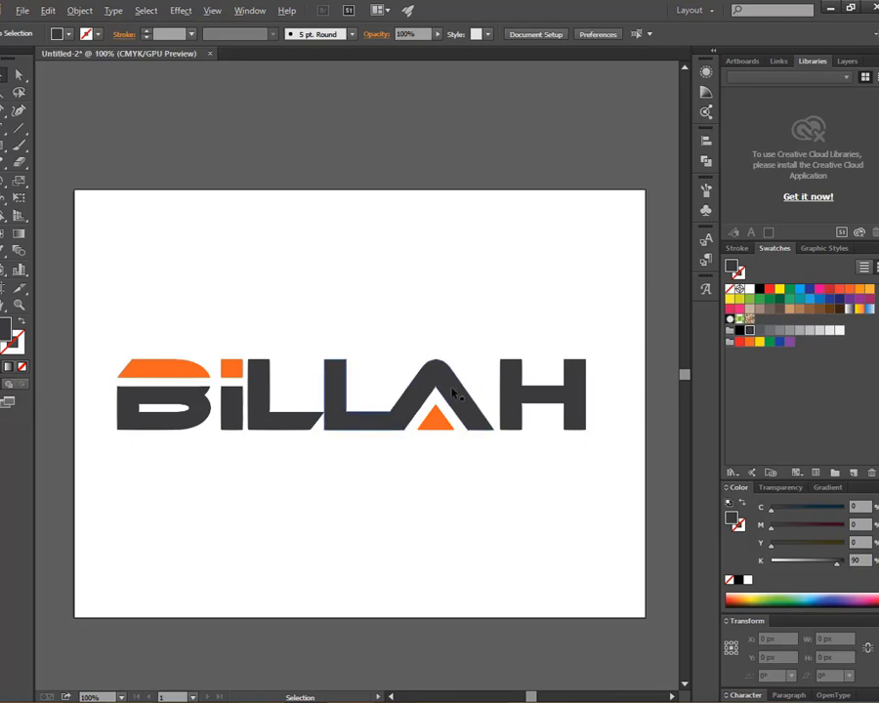
Step: Park a full-size duplicate of the plain logo just above the artboard
left_click_drag(455, 405, 477, 215)
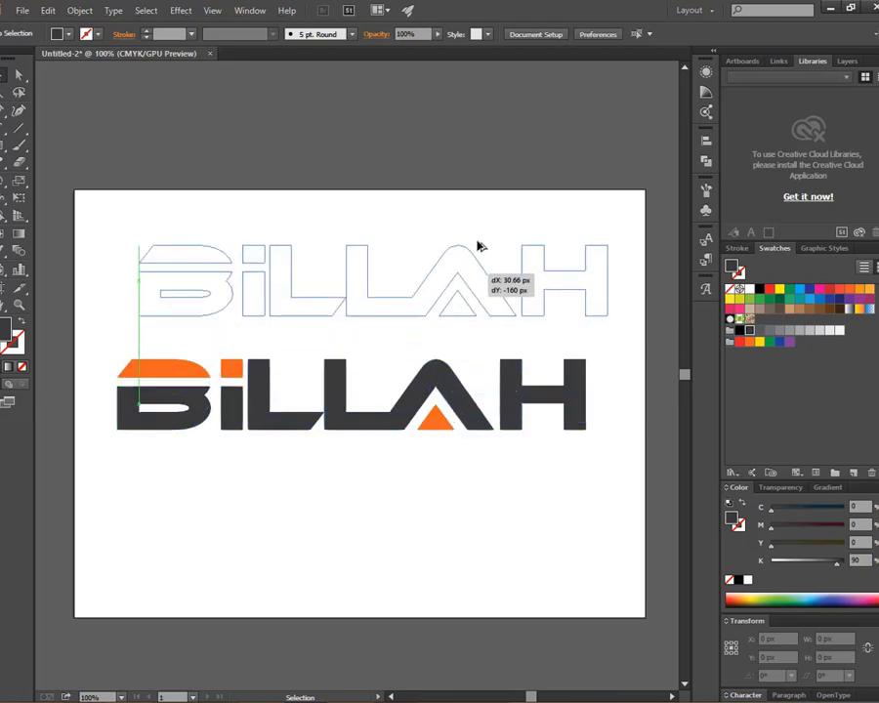
left_click(576, 329)
left_click_drag(507, 256, 511, 173)
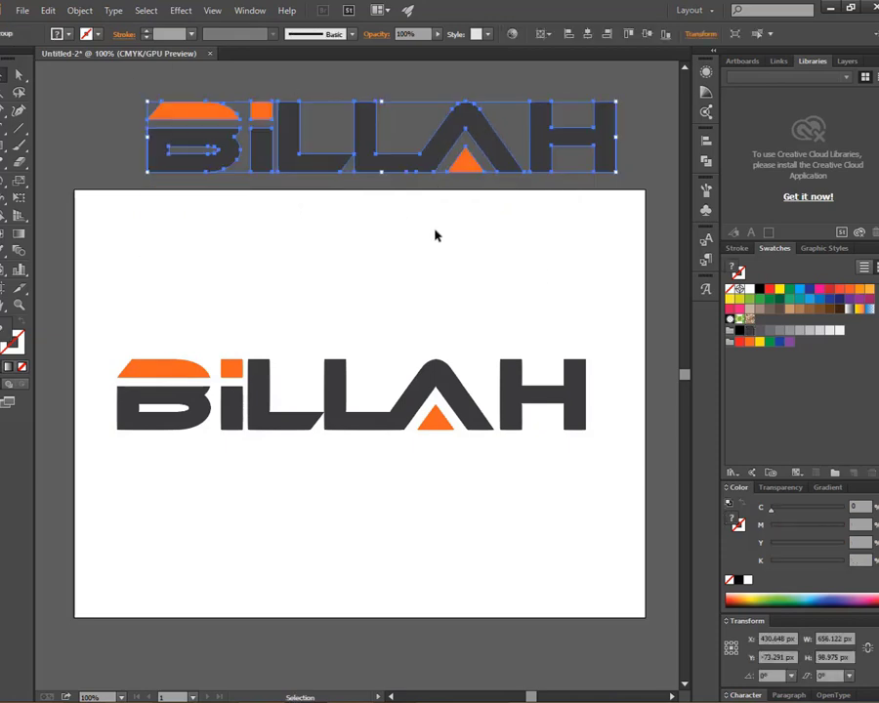
left_click(516, 197)
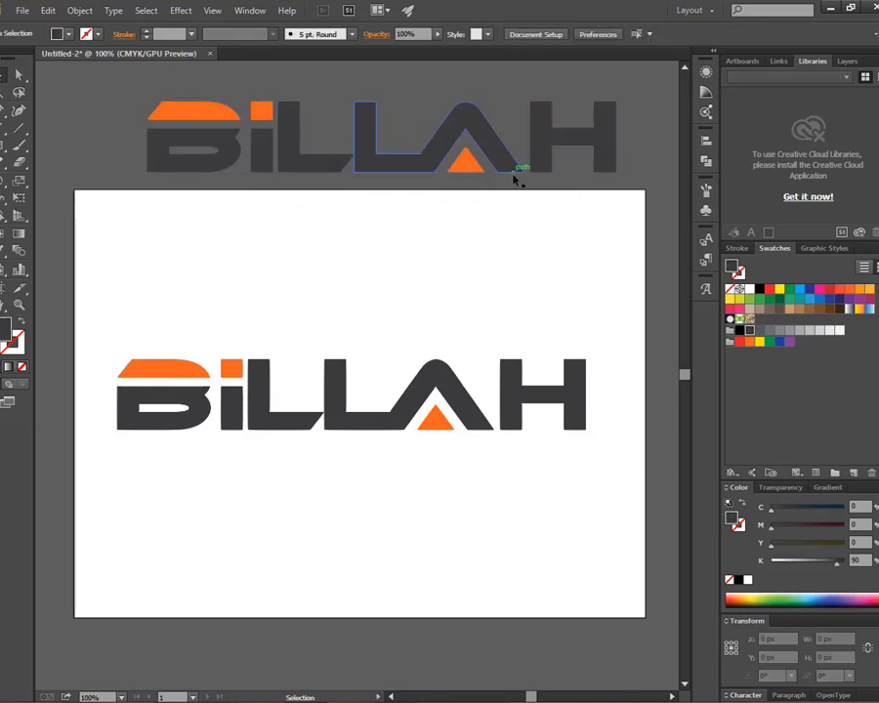
left_click_drag(512, 175, 512, 188)
Step: Nudge the centred logo up slightly and narrow it with its right handle
left_click(542, 291)
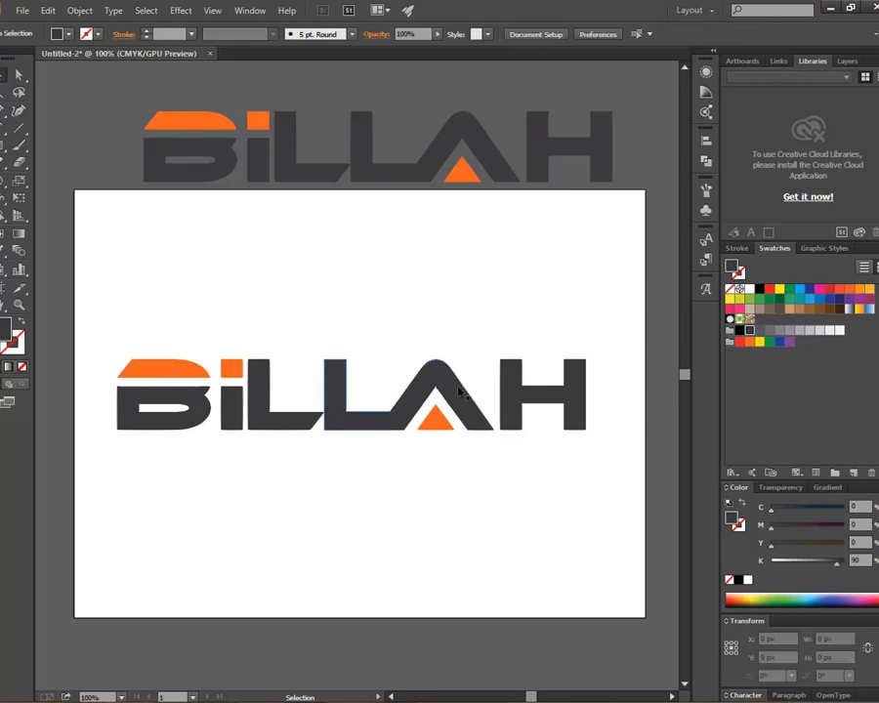
left_click_drag(445, 376, 453, 363)
left_click(522, 476)
left_click(500, 418)
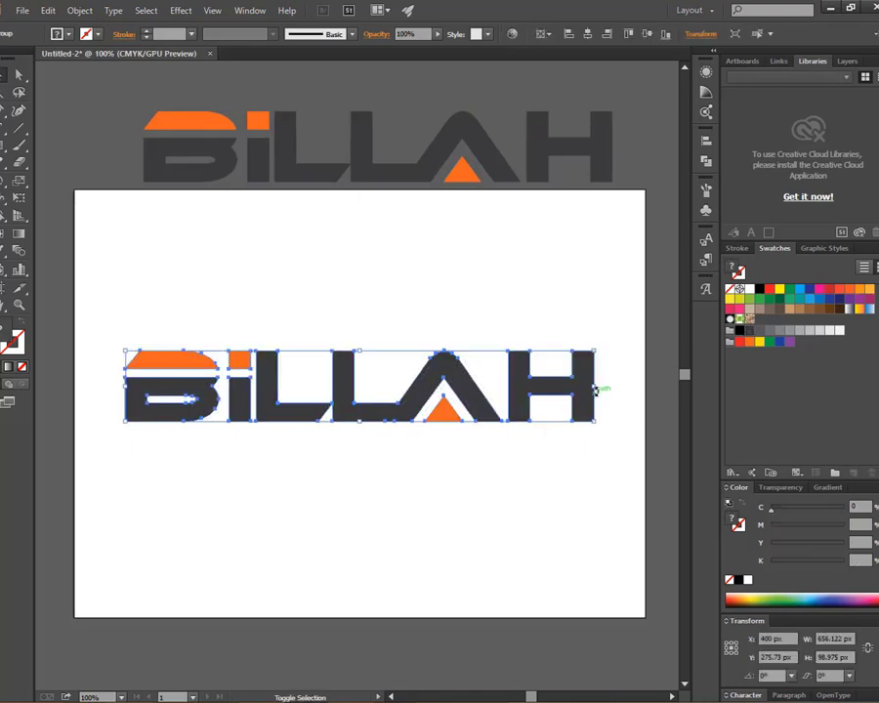
mouse_move(595, 385)
left_mouse_down()
mouse_move(552, 387)
mouse_move(532, 403)
left_mouse_up()
left_click(369, 474)
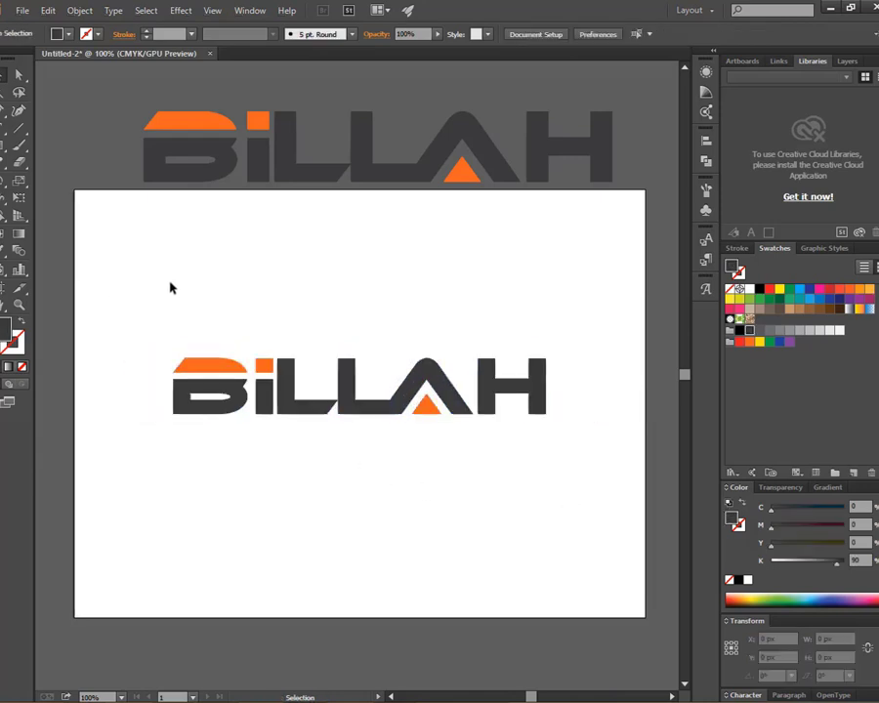
Step: Draw a dark rectangle about 562 × 122 px enclosing the centred BILLAH logo
left_click(3, 145)
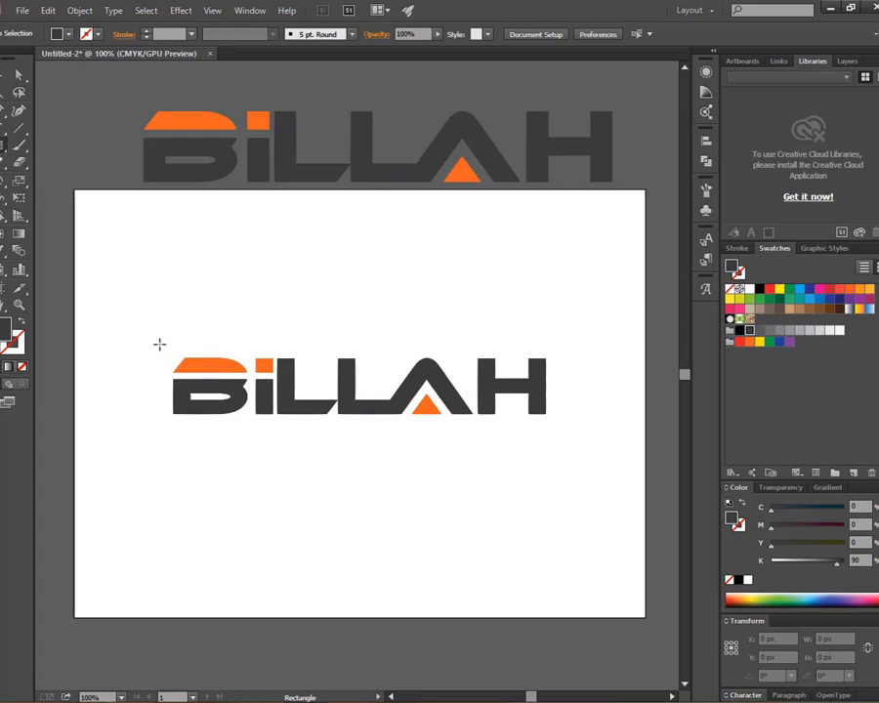
left_click_drag(159, 346, 549, 433)
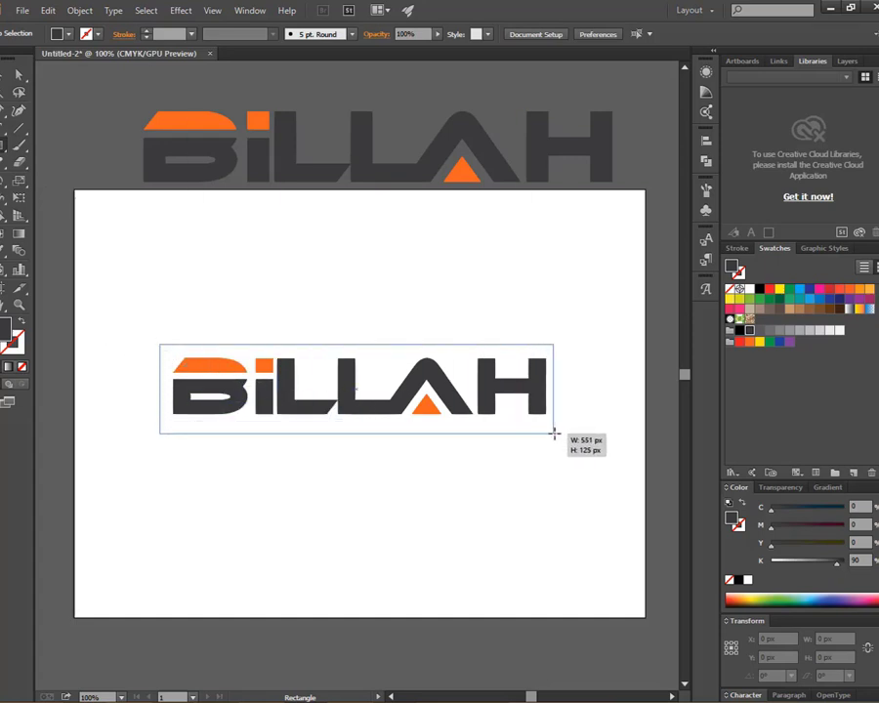
mouse_move(550, 433)
left_mouse_down()
mouse_move(567, 429)
mouse_move(560, 433)
left_mouse_up()
left_click(5, 78)
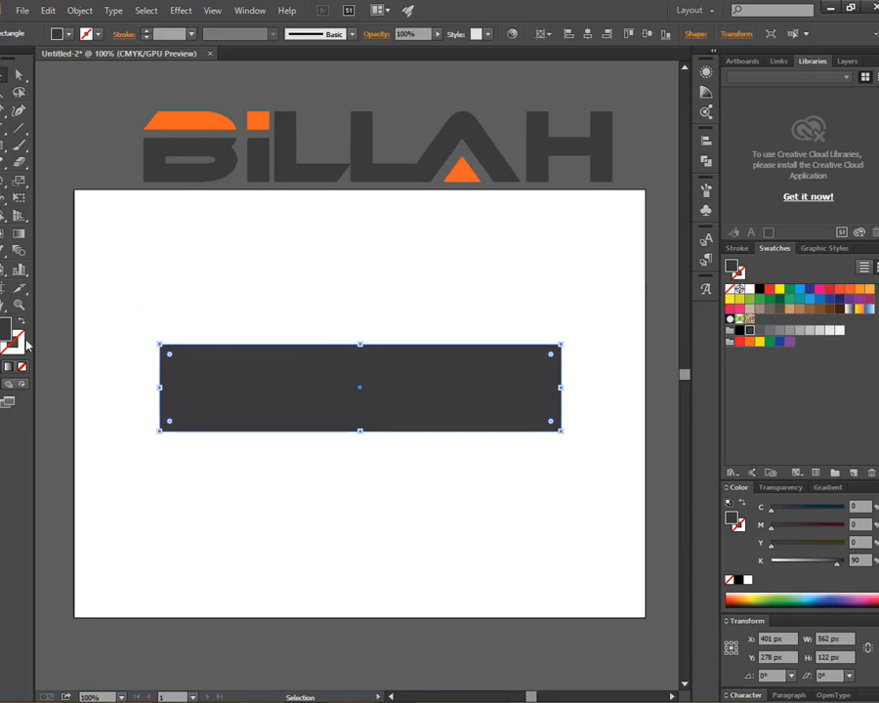
Step: Try a blue stroke with no fill on the rectangle, then revert those changes
left_click(739, 277)
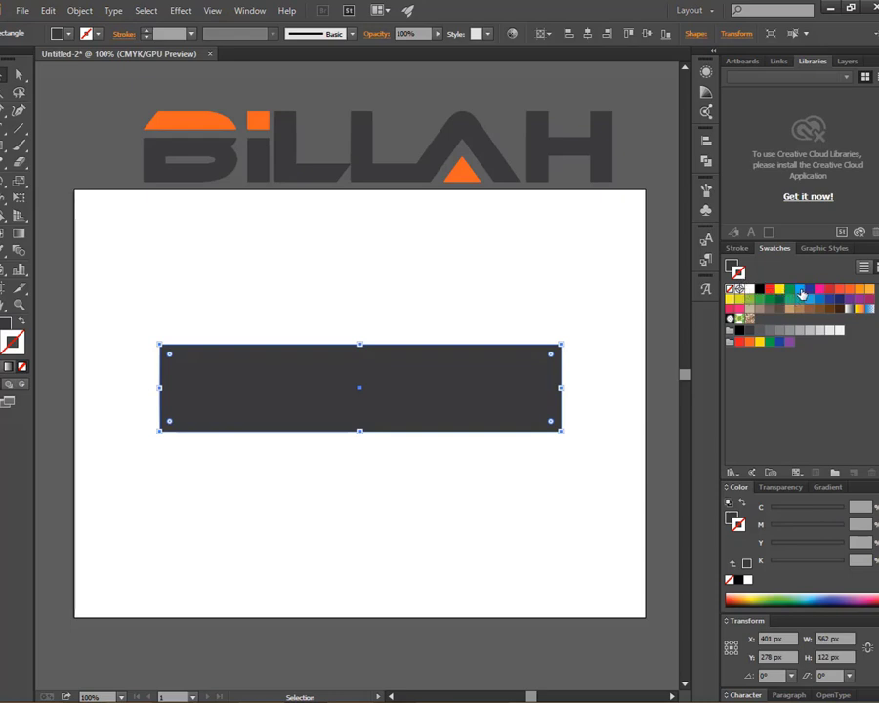
left_click(800, 291)
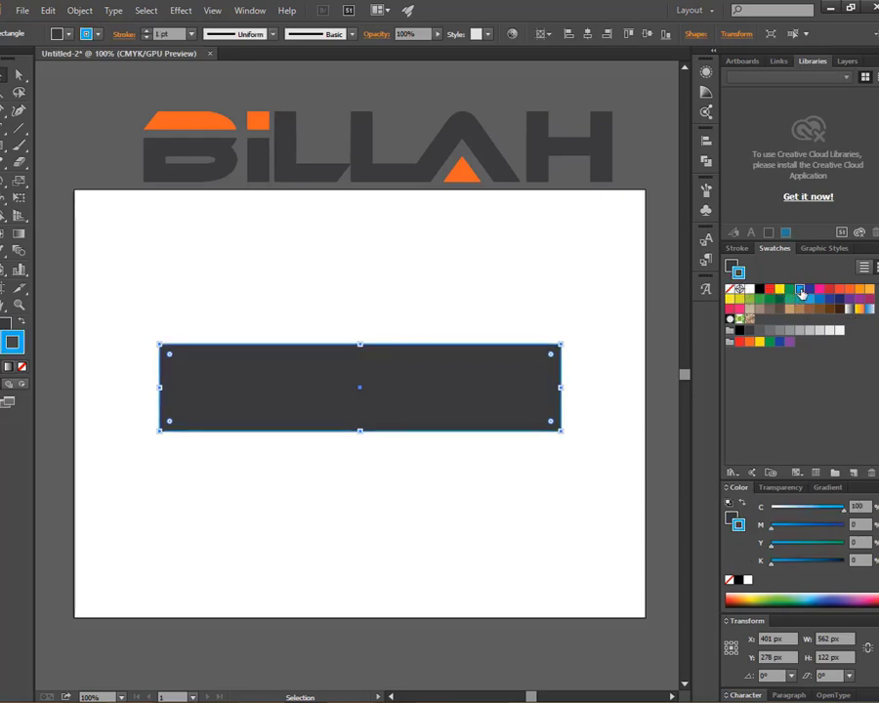
left_click(733, 266)
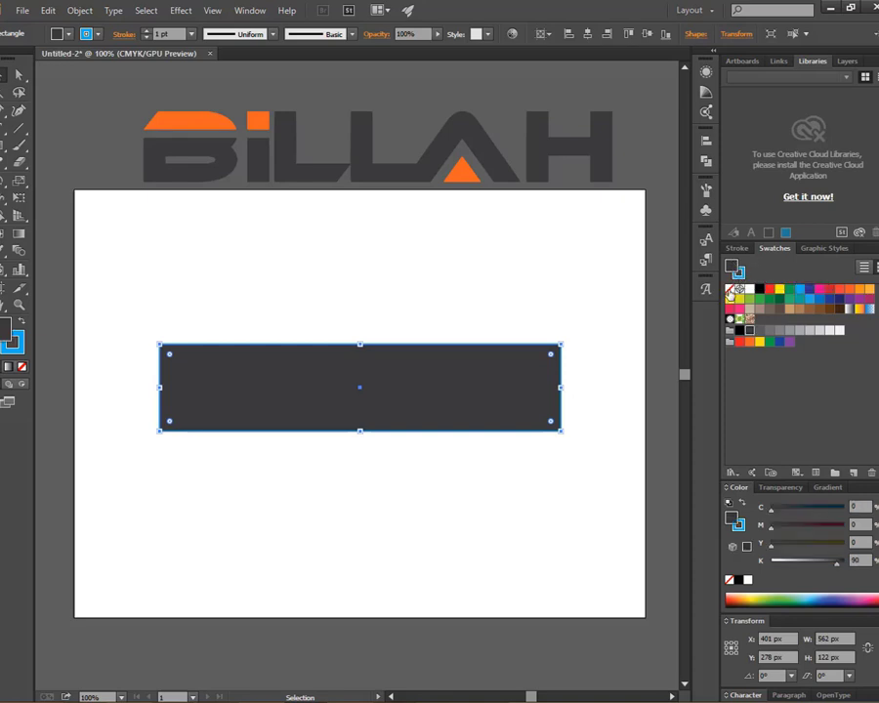
left_click(730, 290)
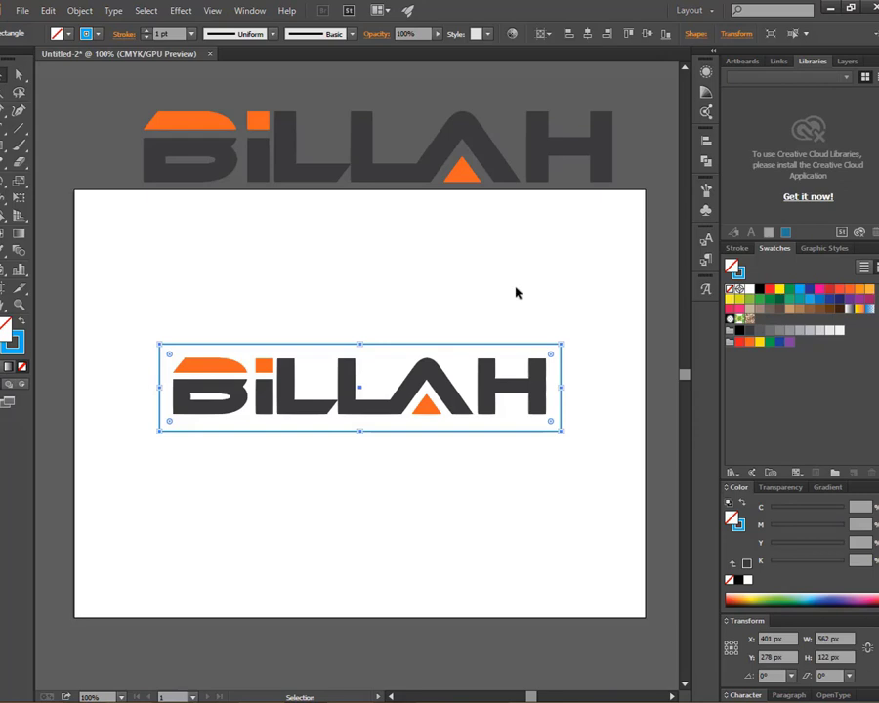
left_click(195, 304)
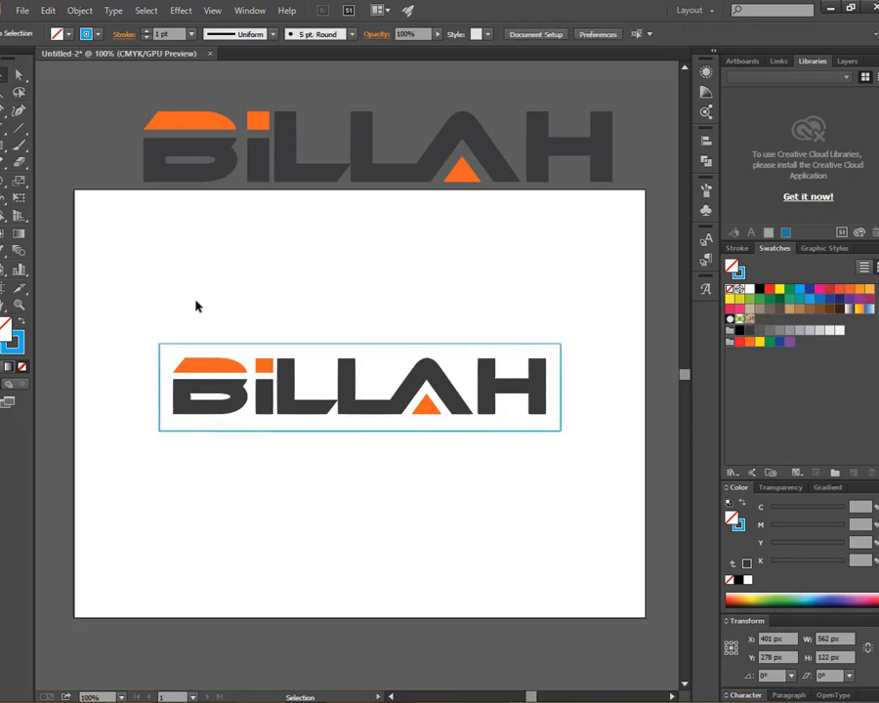
left_click(365, 344)
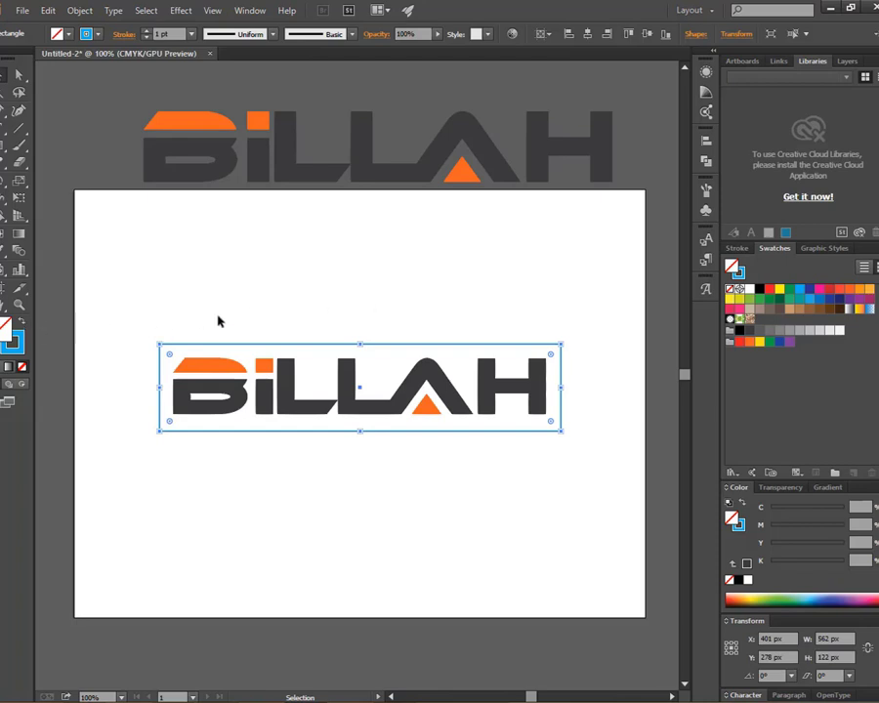
key("a")
key("shift+x")
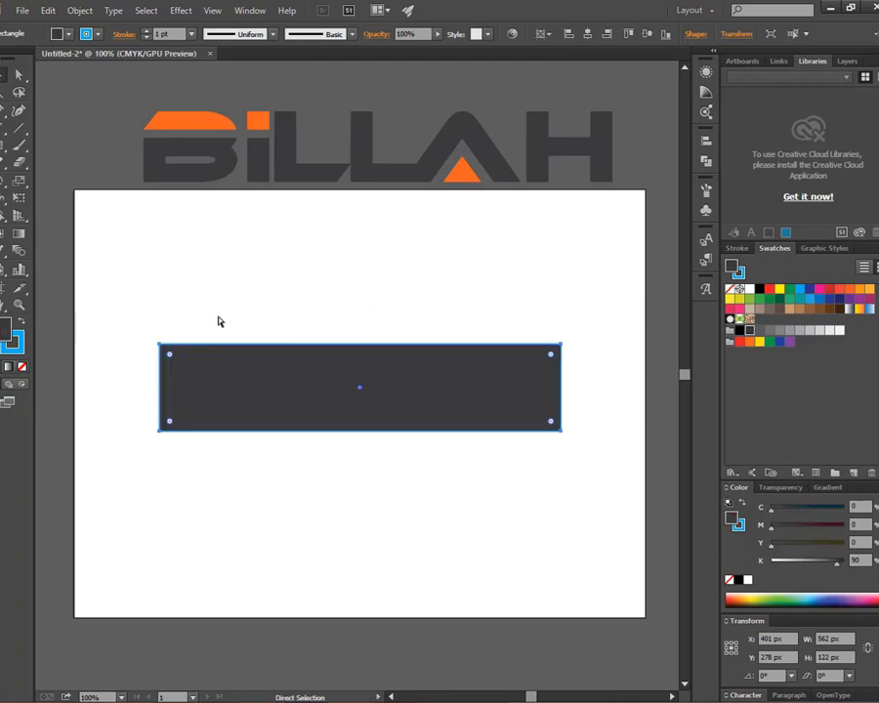
key("slash")
key("v")
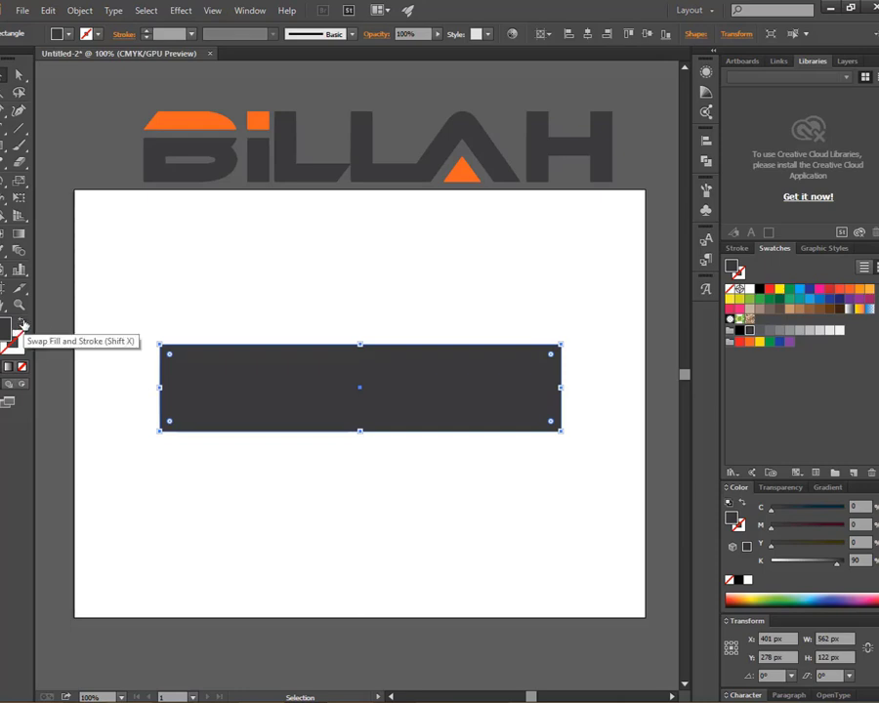
Step: Swap fill and stroke so the rectangle becomes an unfilled 1 pt dark outline
left_click(21, 326)
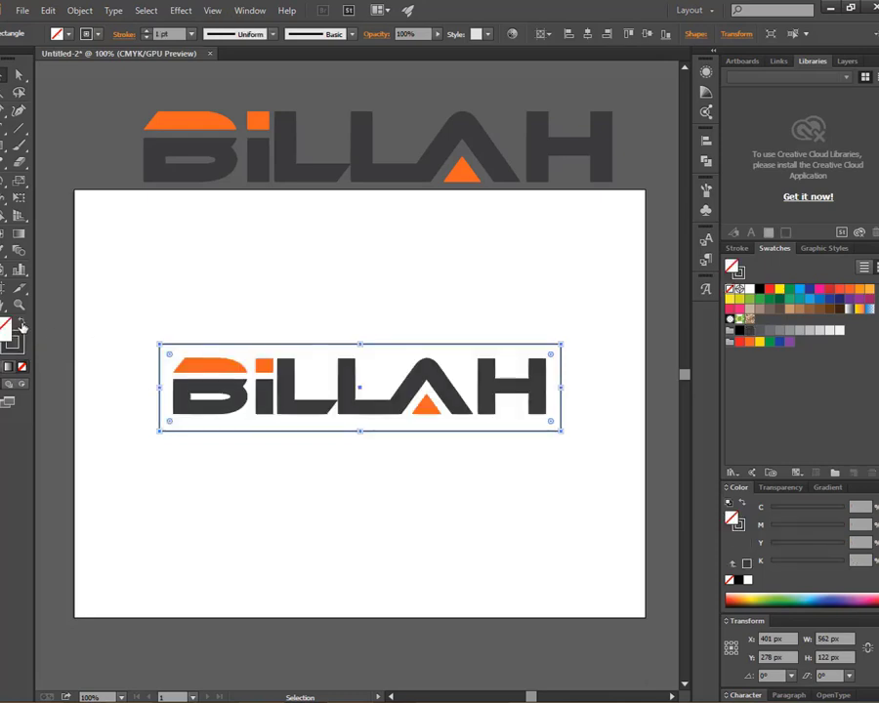
left_click(22, 324)
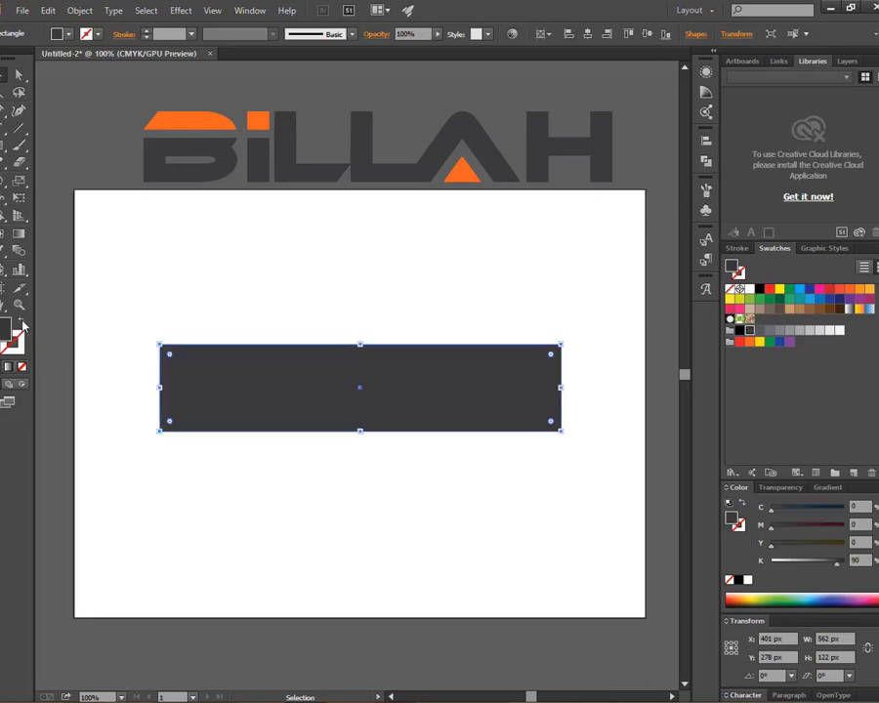
left_click(23, 325)
left_click(22, 324)
left_click(22, 324)
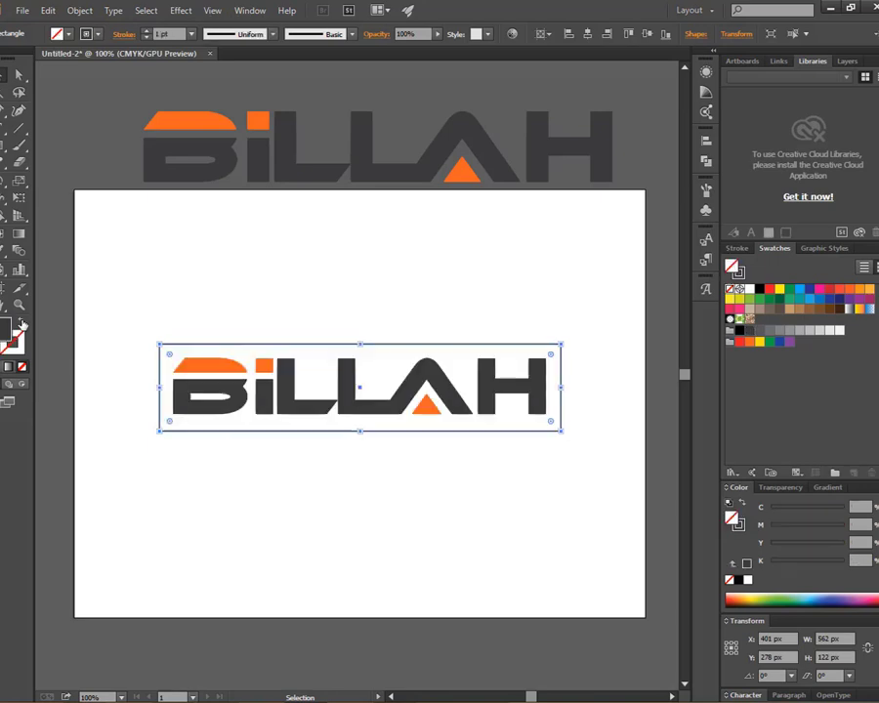
left_click(23, 325)
left_click(23, 324)
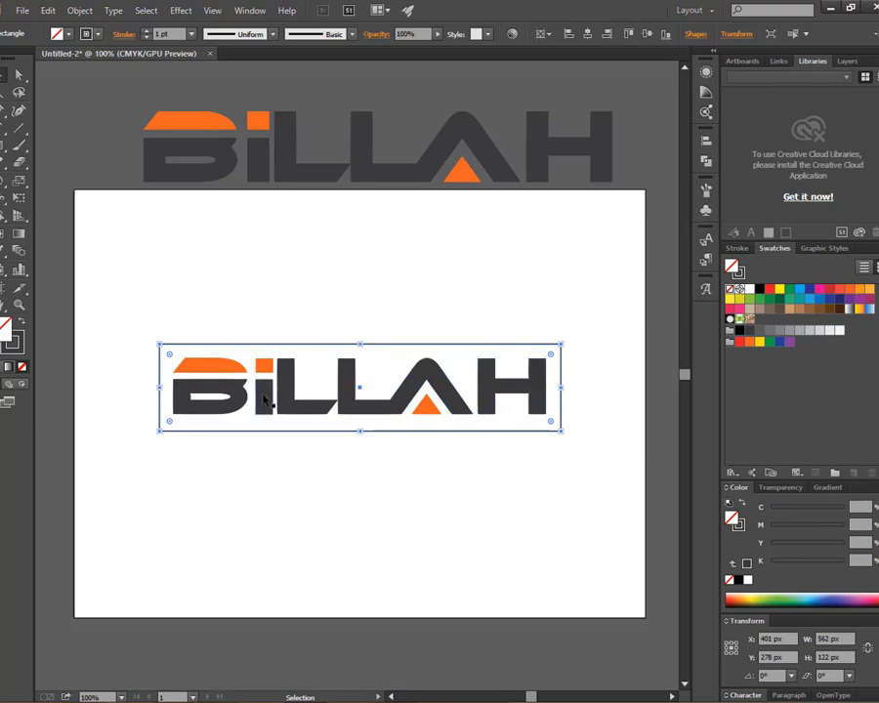
left_click(296, 295)
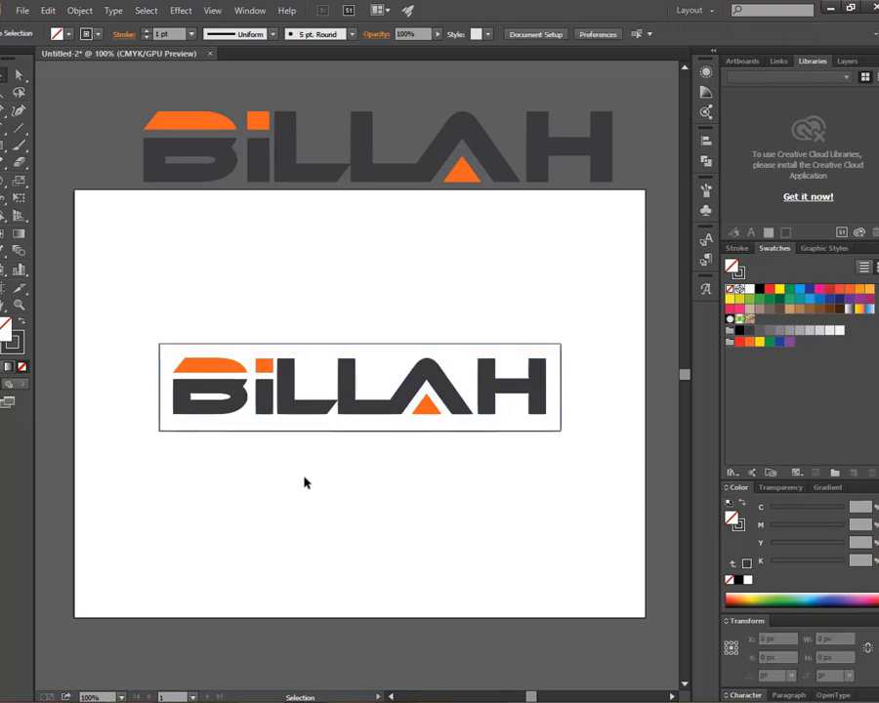
Step: Thicken the frame rectangle's stroke step by step to 10 pt
left_click(508, 431)
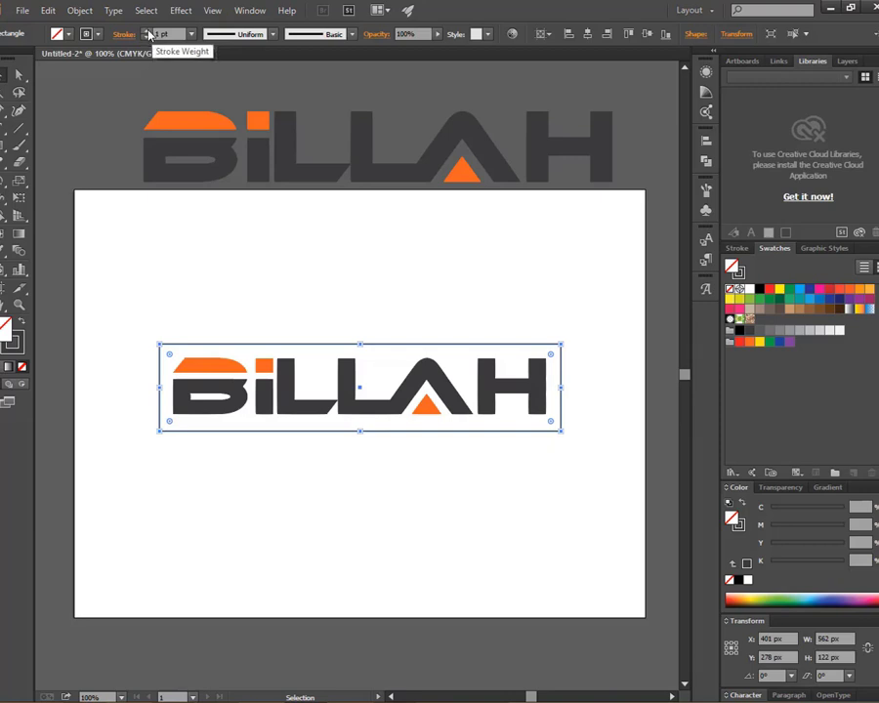
left_click(149, 34)
left_click(148, 34)
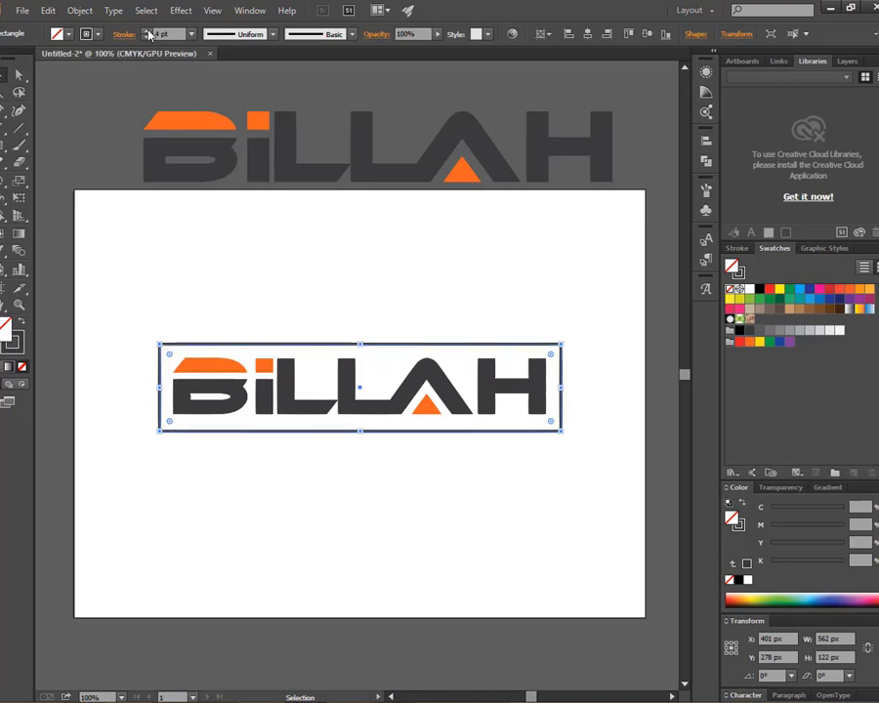
left_click(148, 34)
left_click(148, 34)
left_click(149, 34)
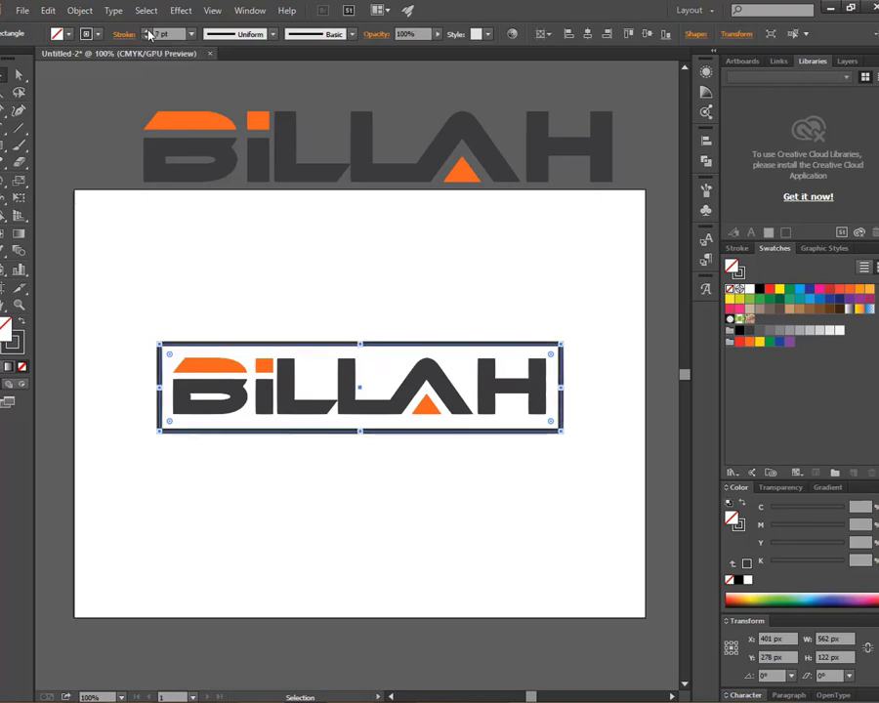
left_click(149, 34)
left_click(149, 34)
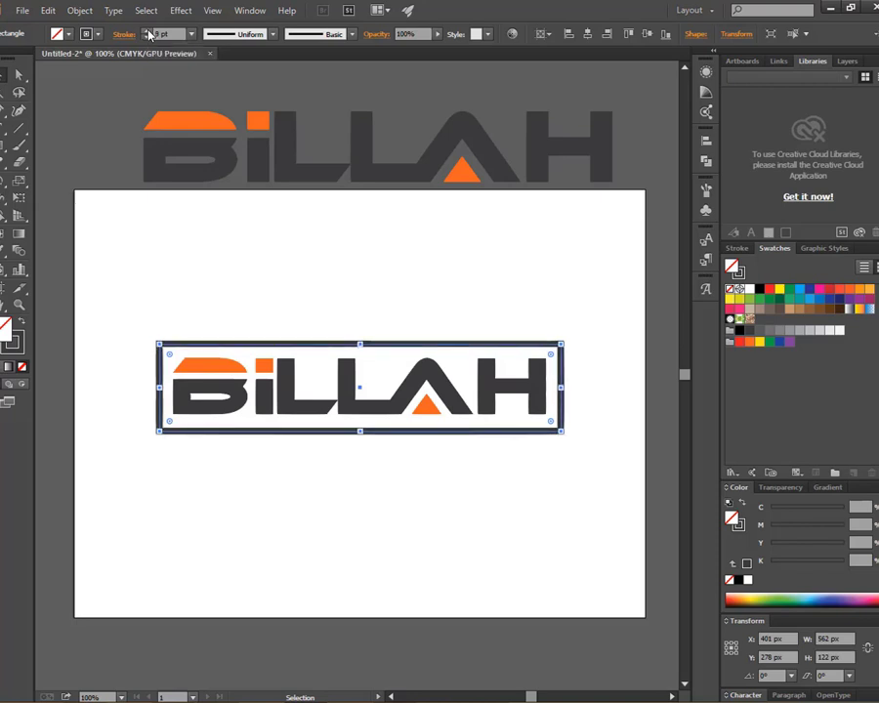
left_click(148, 35)
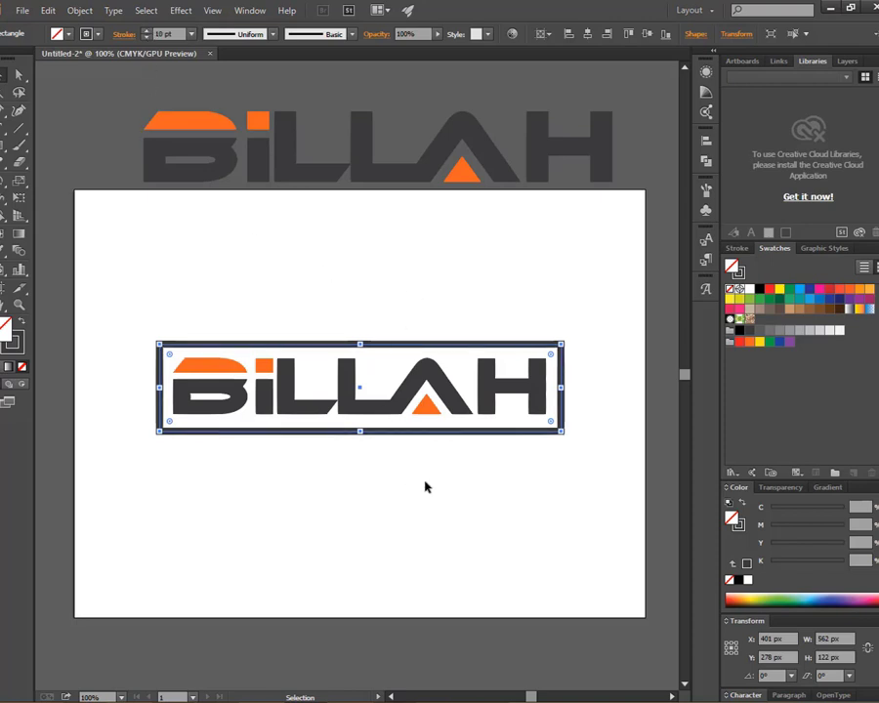
Step: Marquee-select the frame together with all the BILLAH letters
left_click(531, 449)
left_click(467, 437)
left_click(420, 467)
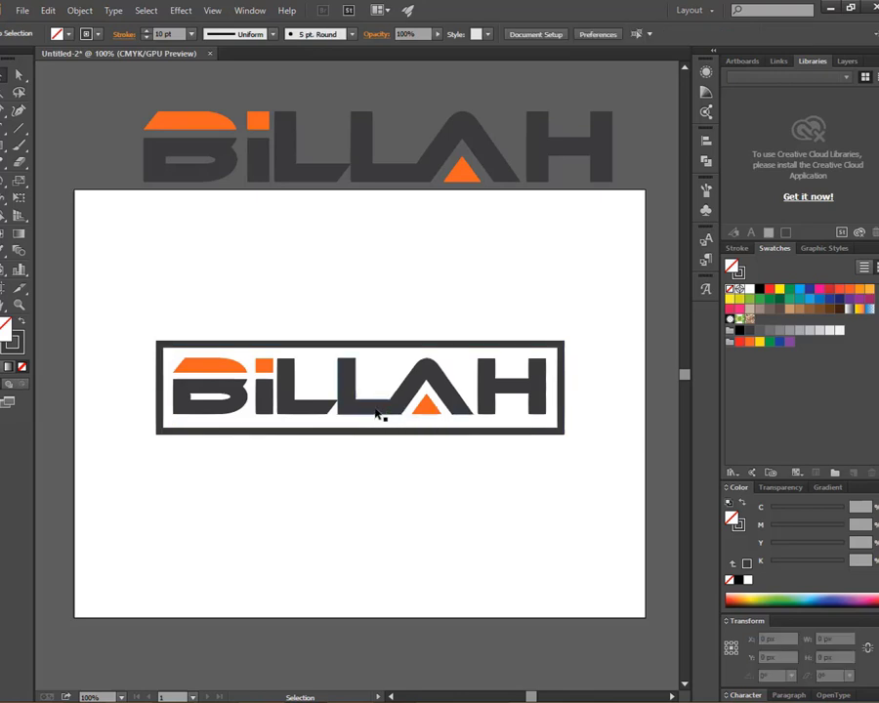
left_click_drag(205, 284, 398, 471)
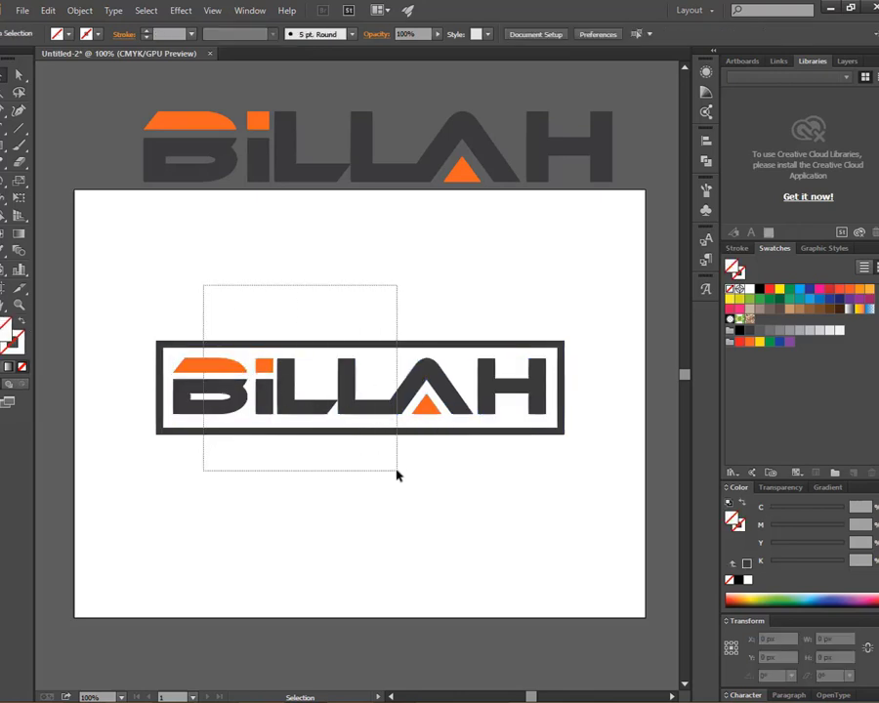
Step: Align the framed logo to the artboard's horizontal and vertical centres, then select the frame
left_click(707, 144)
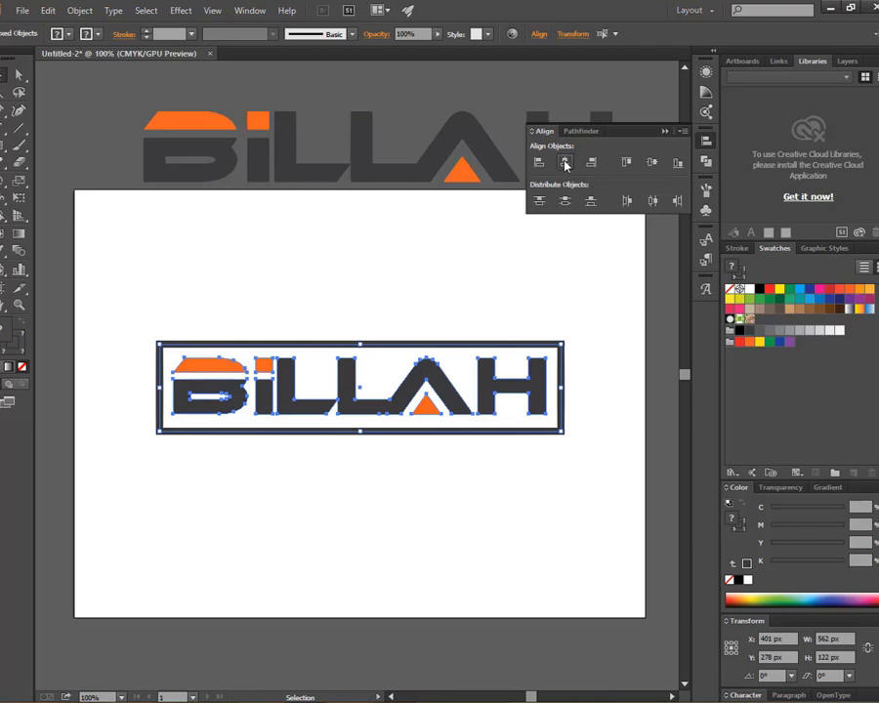
left_click(564, 163)
left_click(650, 162)
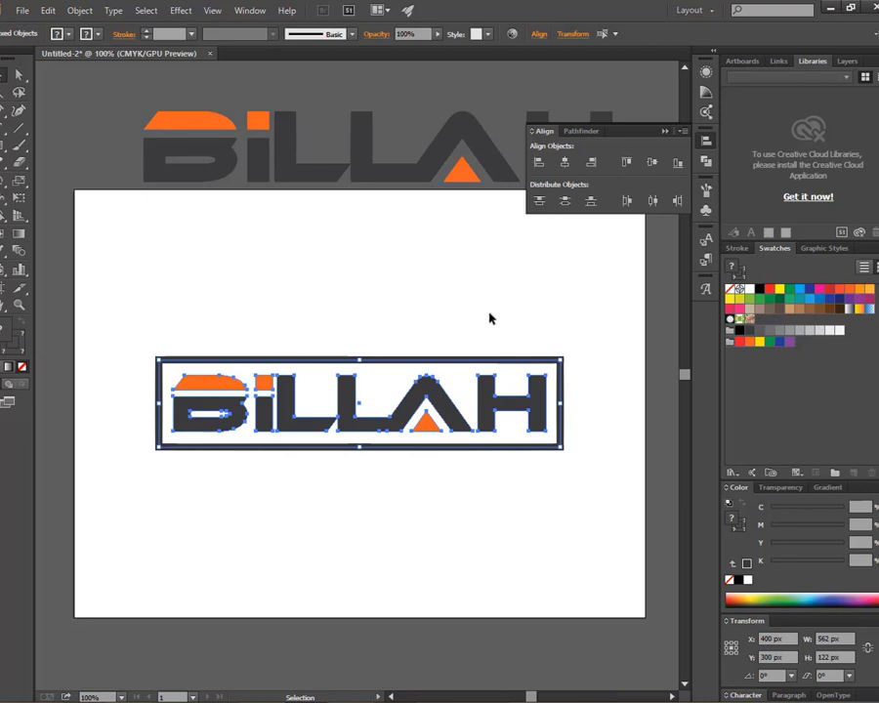
left_click(368, 294)
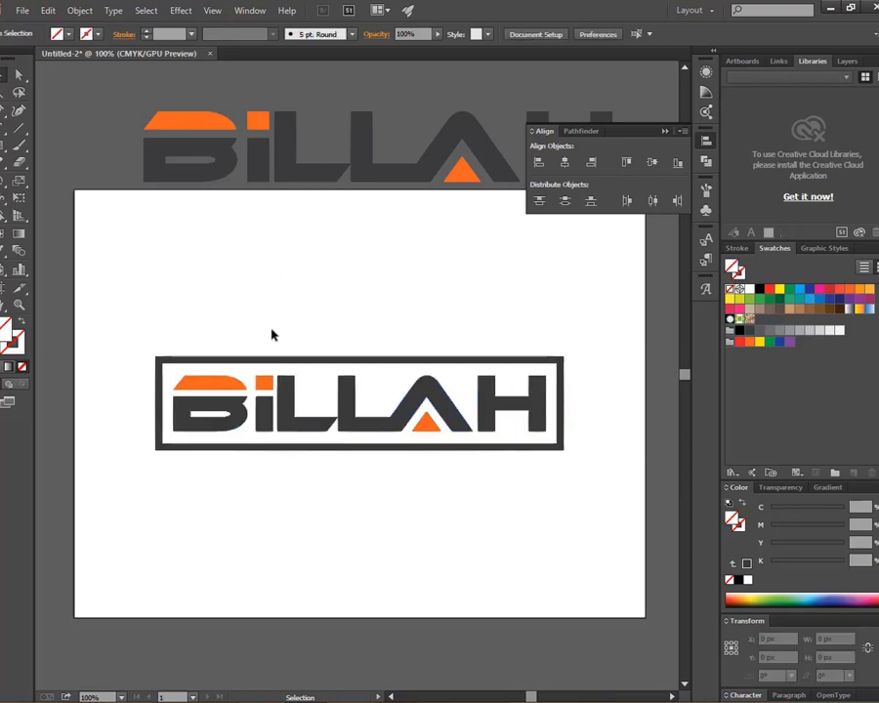
left_click(389, 363)
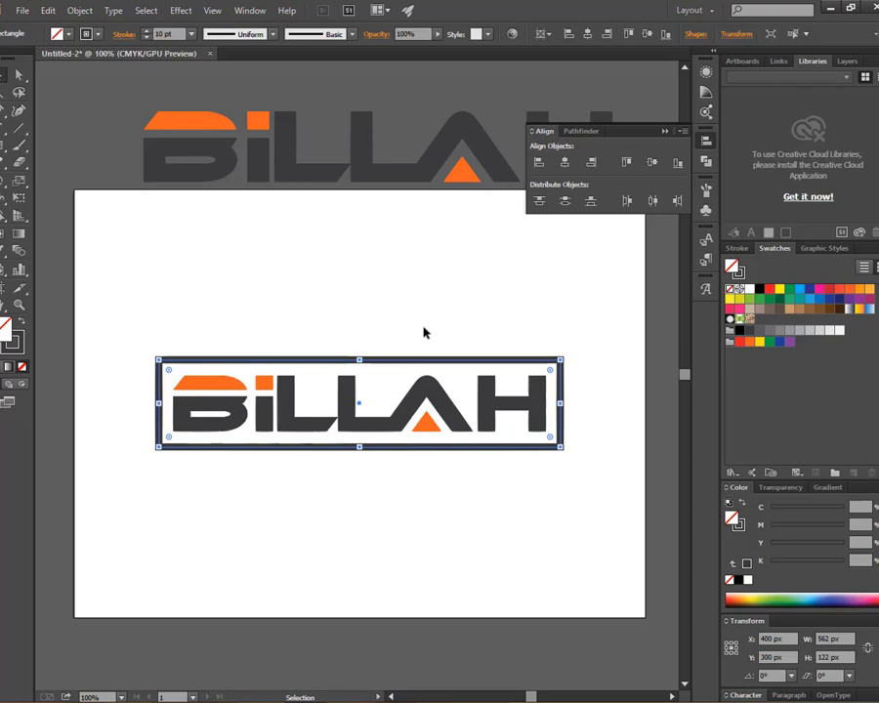
Step: Expand the frame with Object > Expand, keeping Fill and Stroke checked
left_click(80, 11)
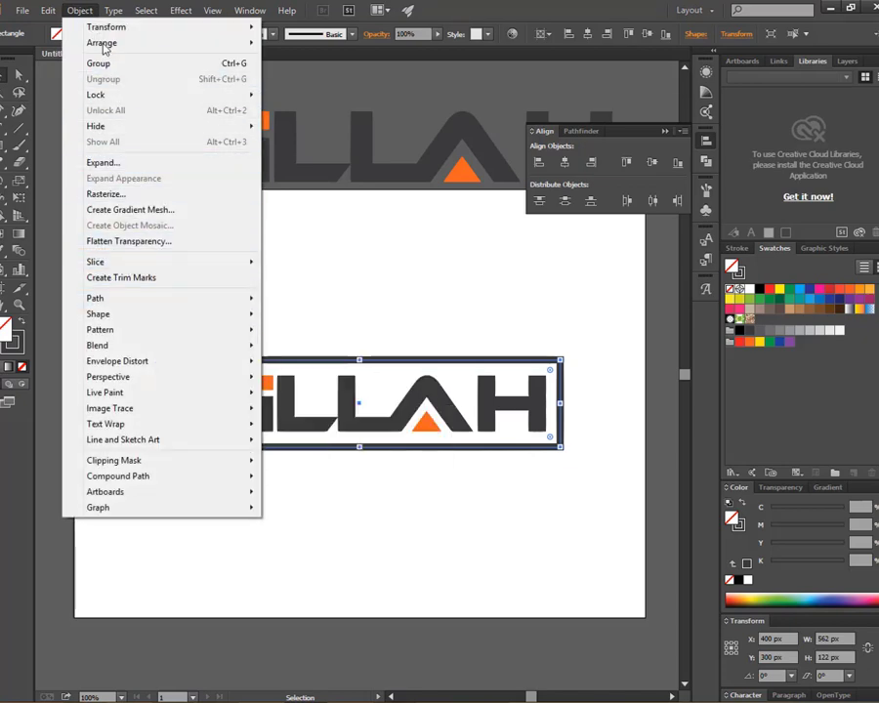
left_click(102, 163)
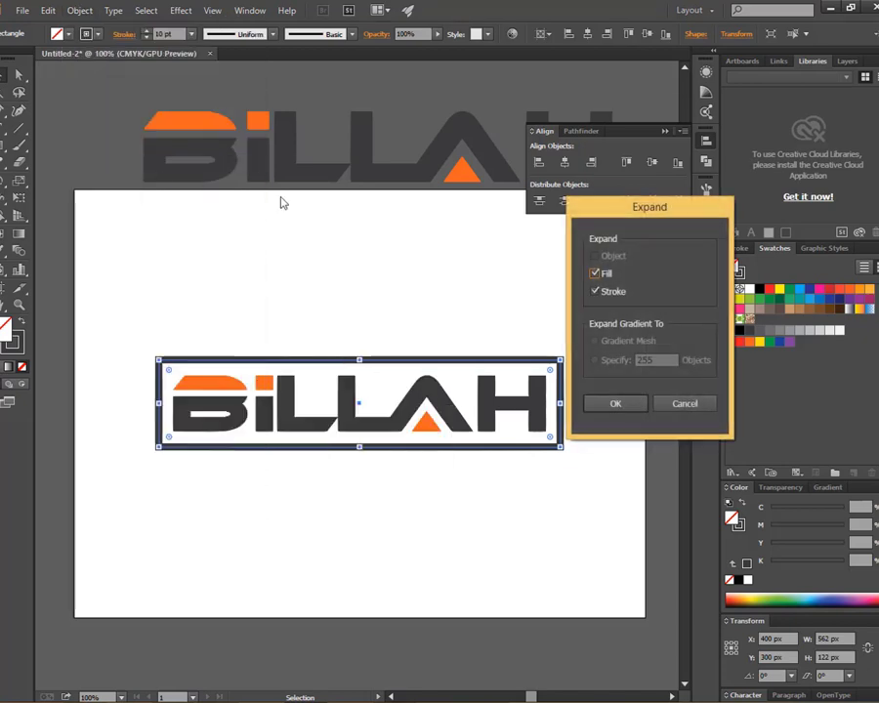
left_click_drag(643, 209, 709, 192)
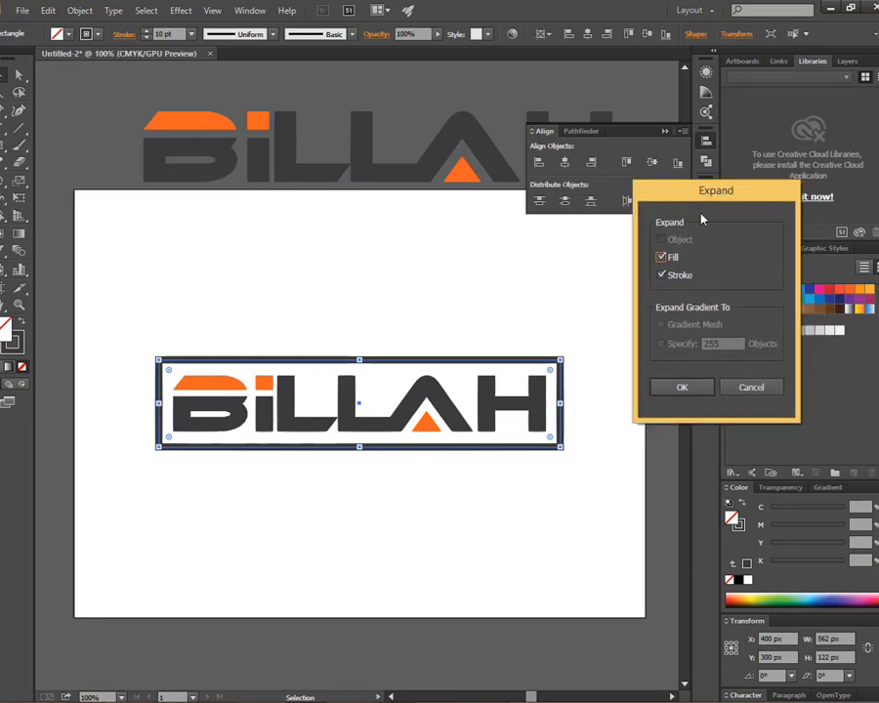
left_click(682, 387)
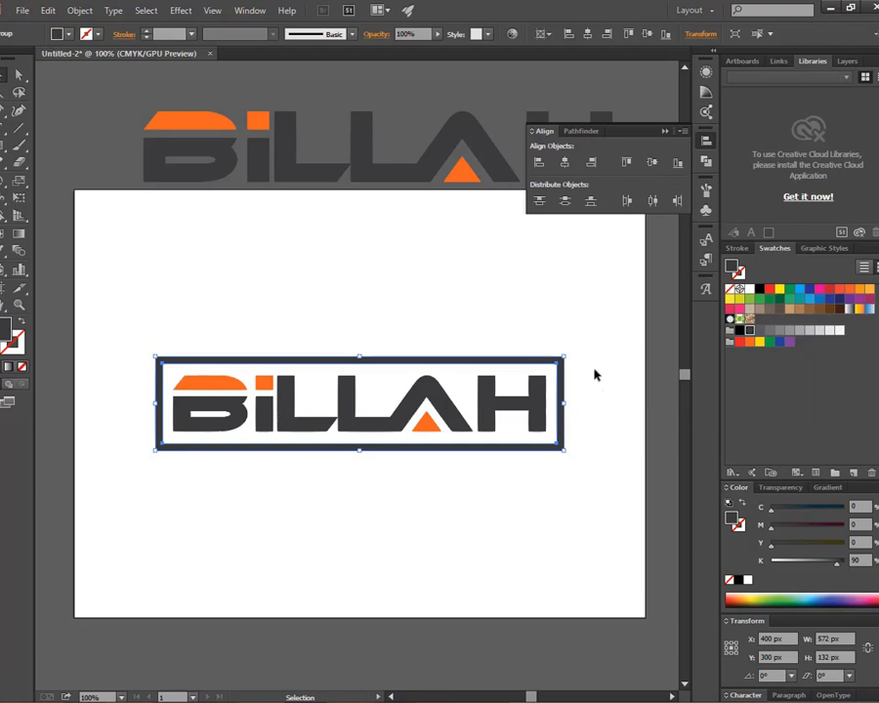
Step: Marquee-select the whole logo including its expanded frame
left_click(597, 330)
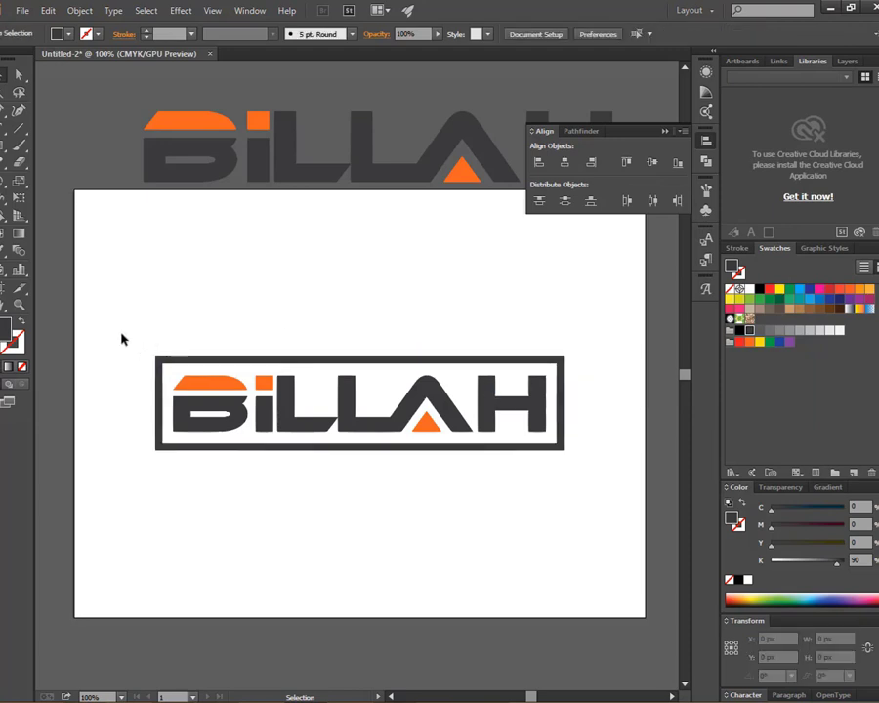
left_click_drag(122, 339, 565, 464)
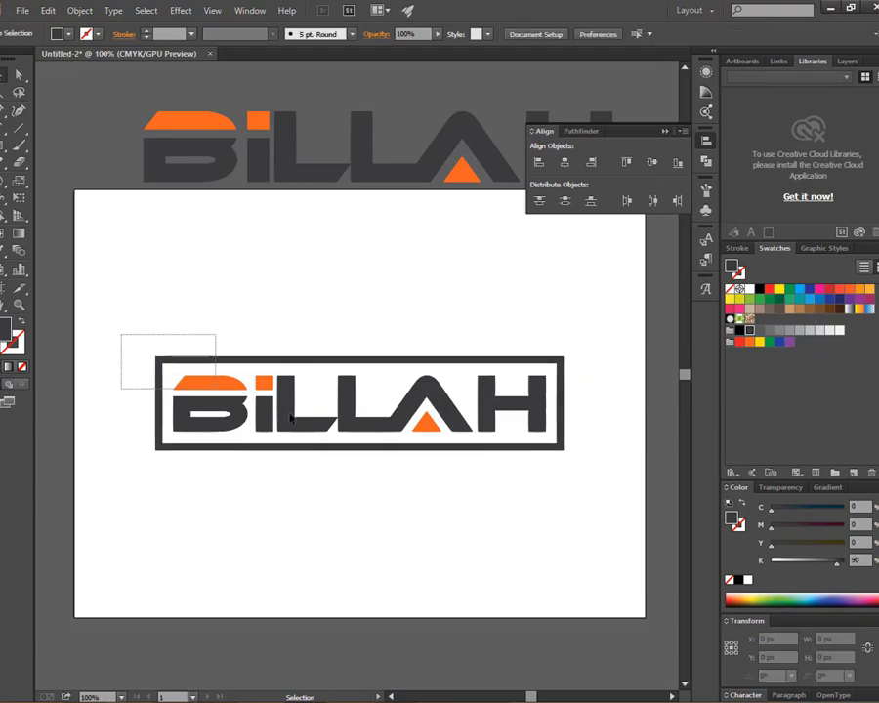
left_click(591, 459)
left_click(555, 410)
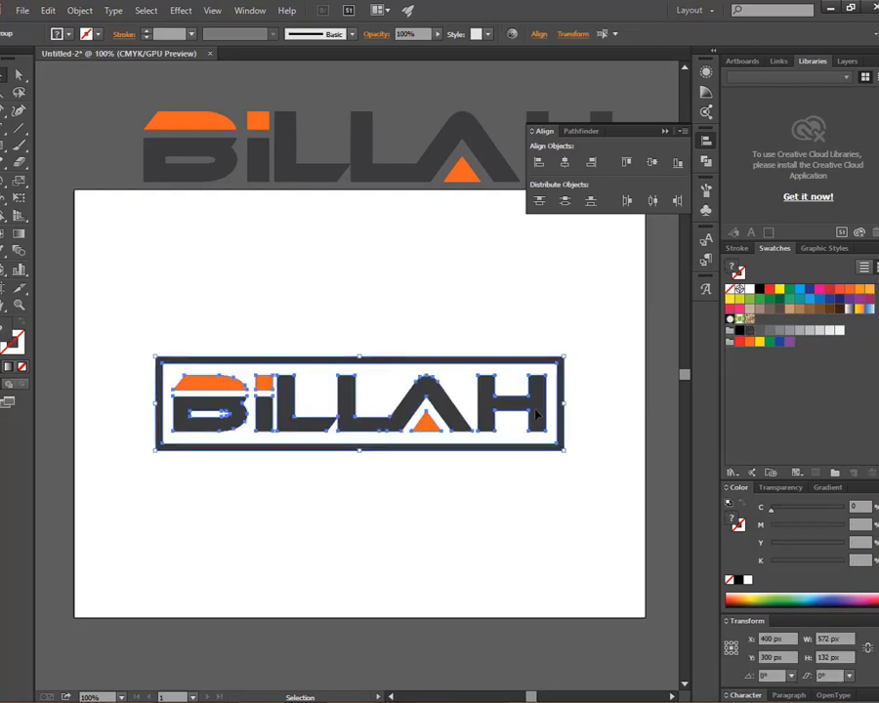
Step: Alt-drag a duplicate of the framed logo above the original and select the top copy
left_click_drag(536, 415, 542, 287)
left_click(597, 360)
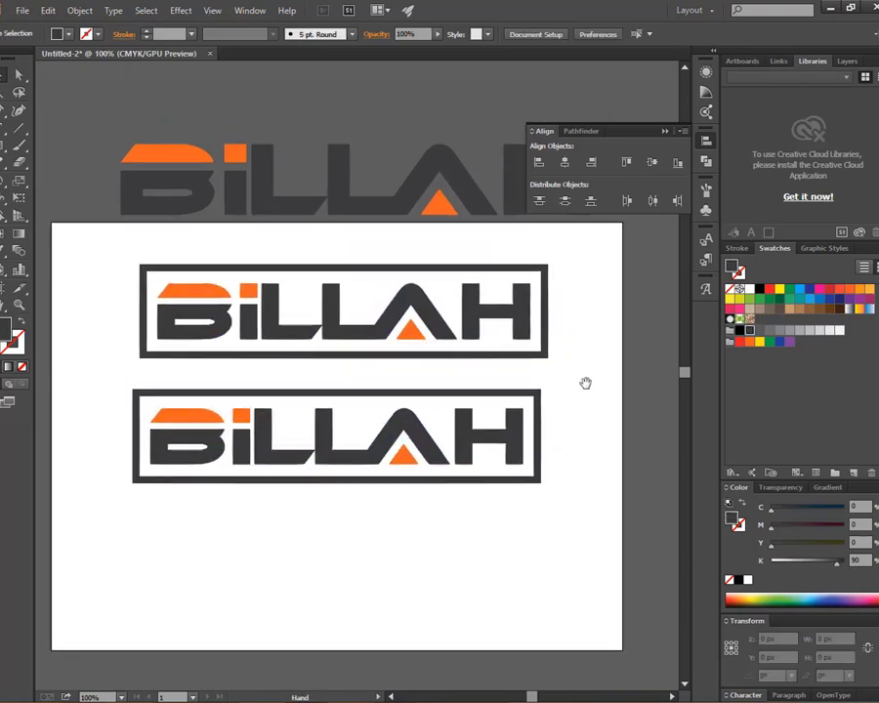
left_click_drag(601, 351, 585, 384)
left_click(555, 354)
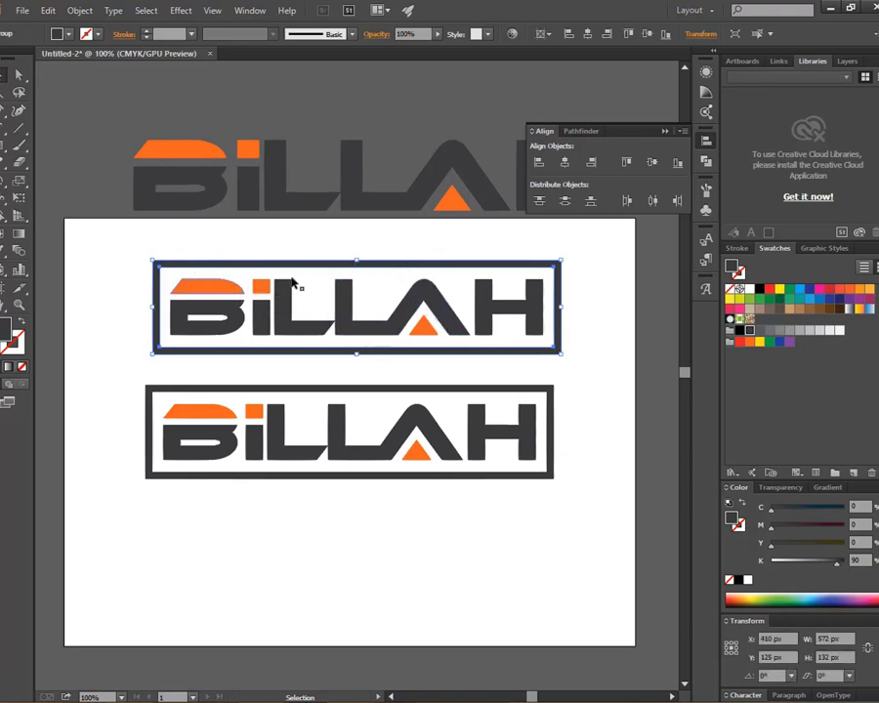
left_click(576, 391)
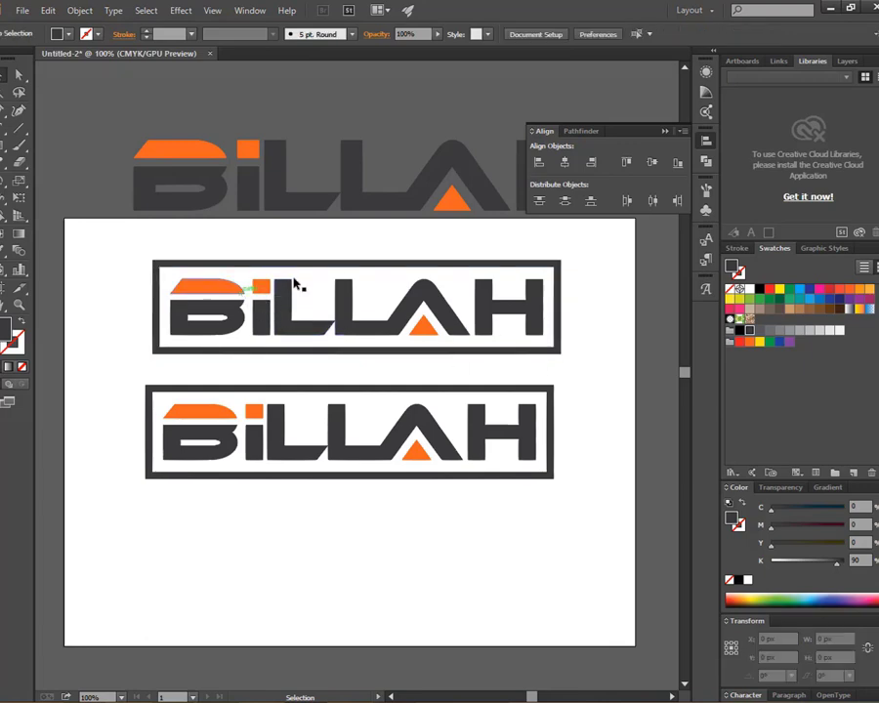
left_click(337, 269)
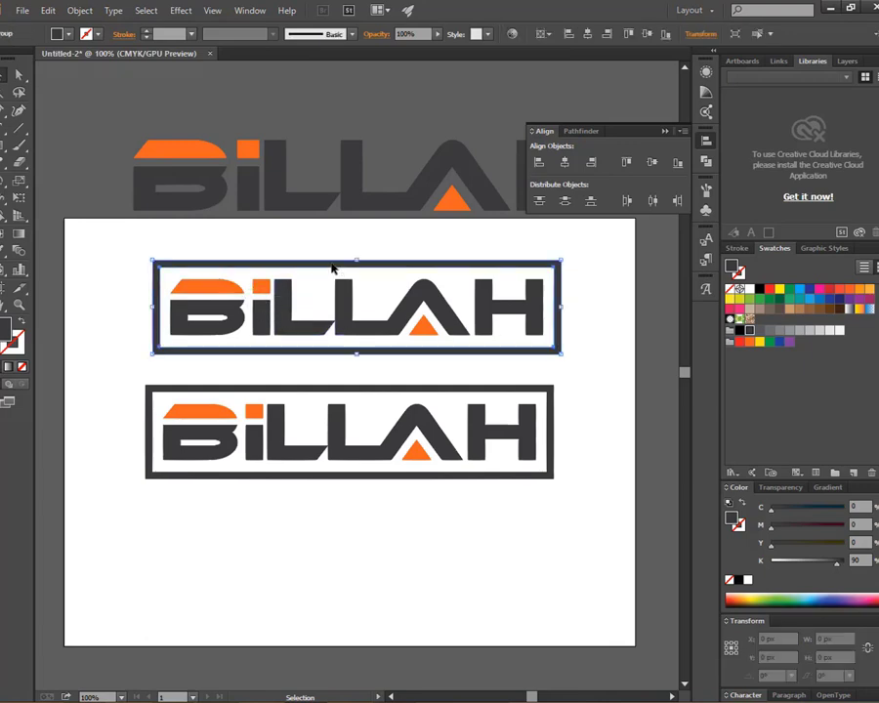
left_click(577, 396)
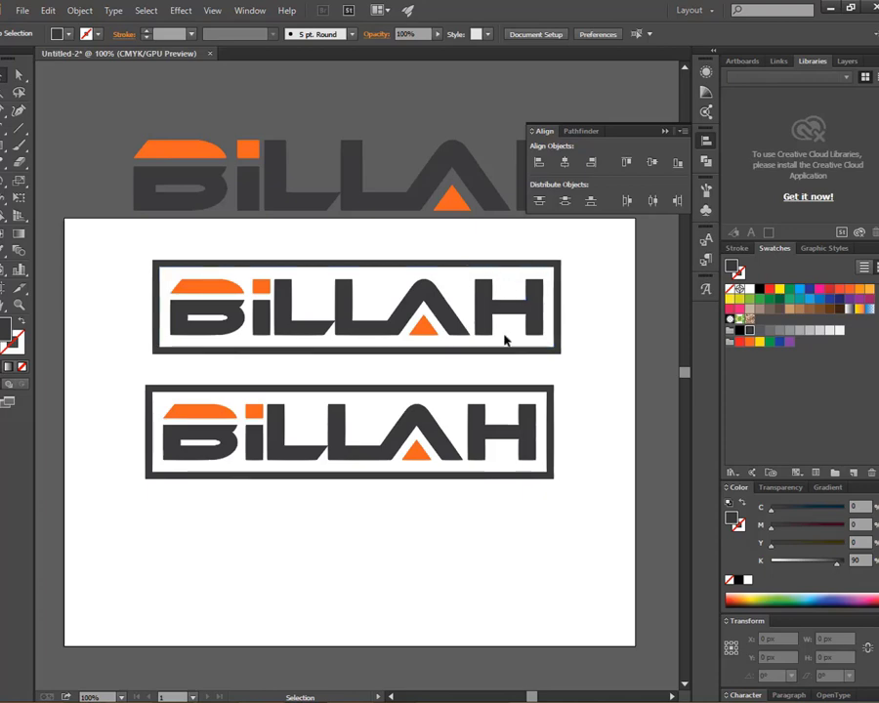
left_click(489, 268)
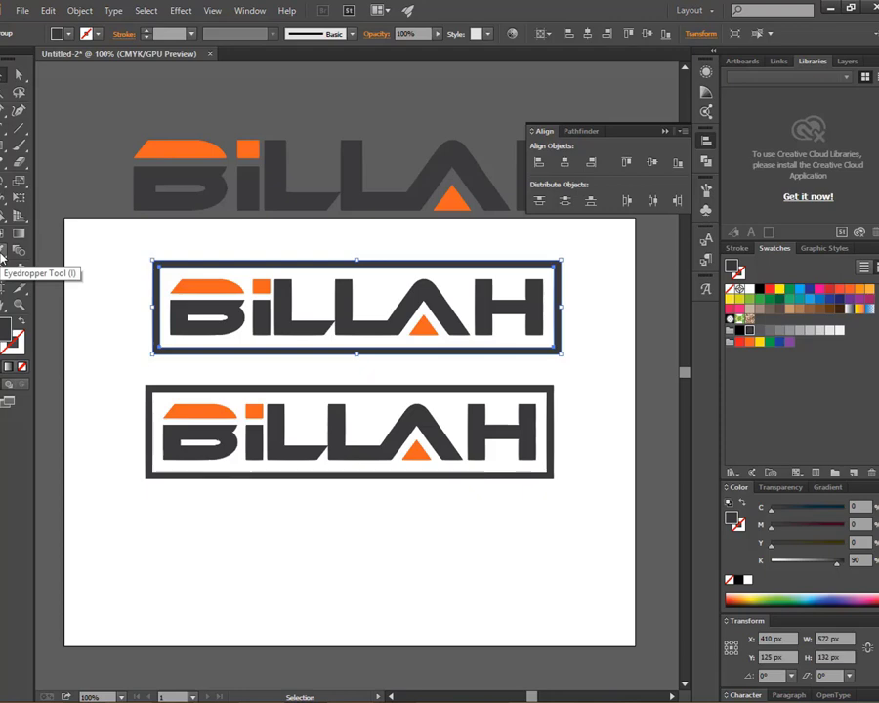
Step: Colour the top logo's frame orange by eyedropping the letters' orange accent
left_click(2, 256)
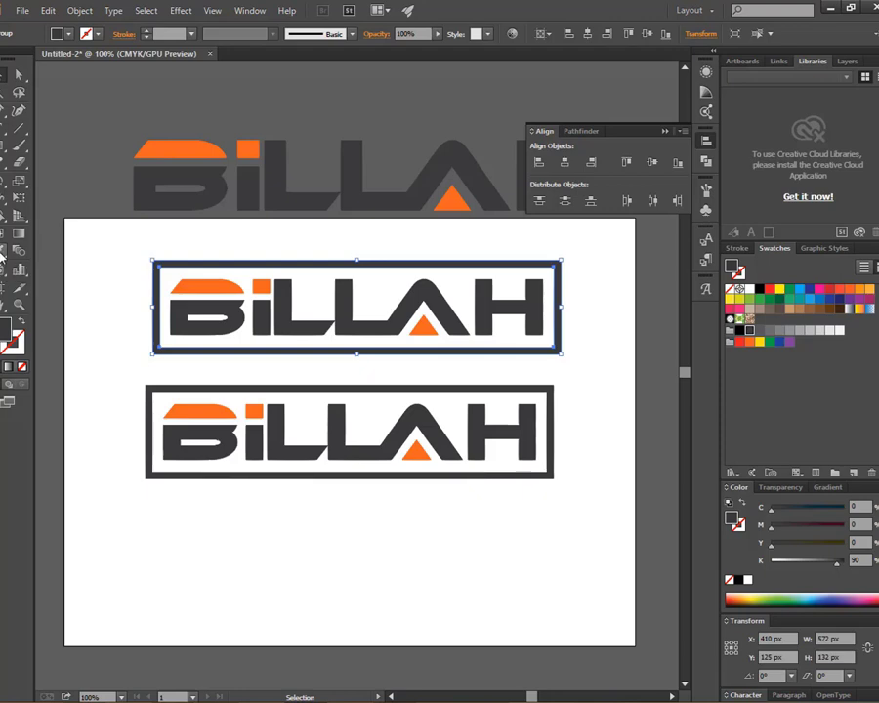
left_click(208, 281)
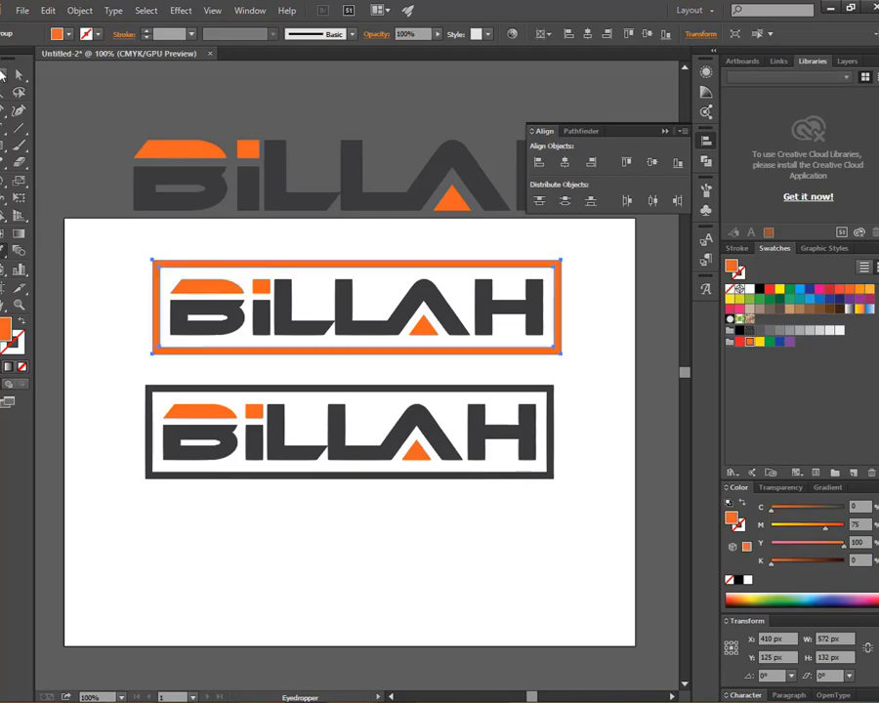
left_click(3, 74)
Step: Move the top logo up and the bottom logo down about 27 px to spread them apart
left_click(104, 226)
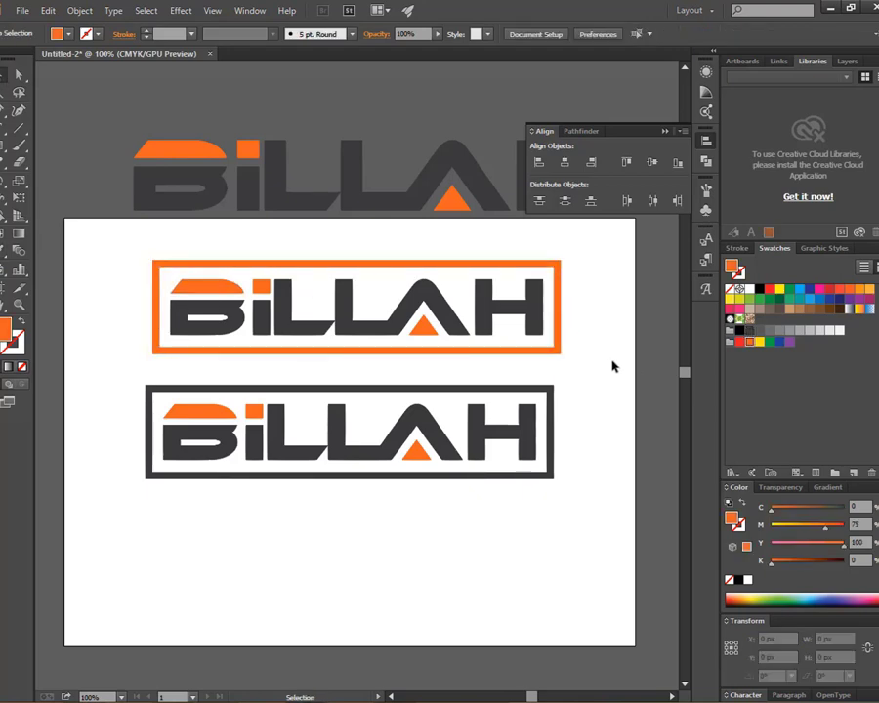
left_click_drag(125, 261, 366, 328)
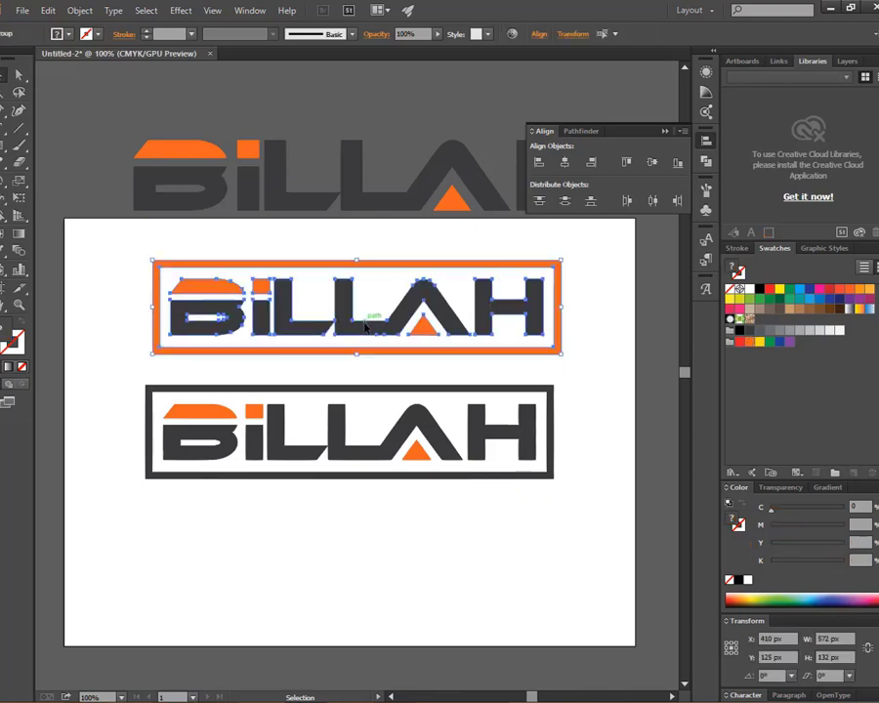
key("a")
key("v")
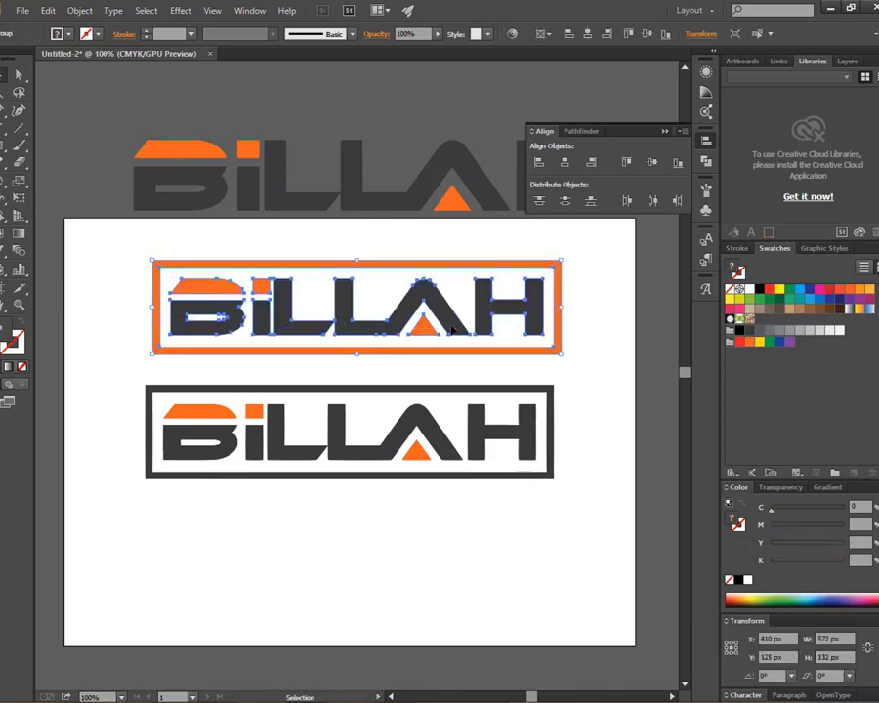
left_click_drag(366, 329, 366, 308)
left_click(593, 396)
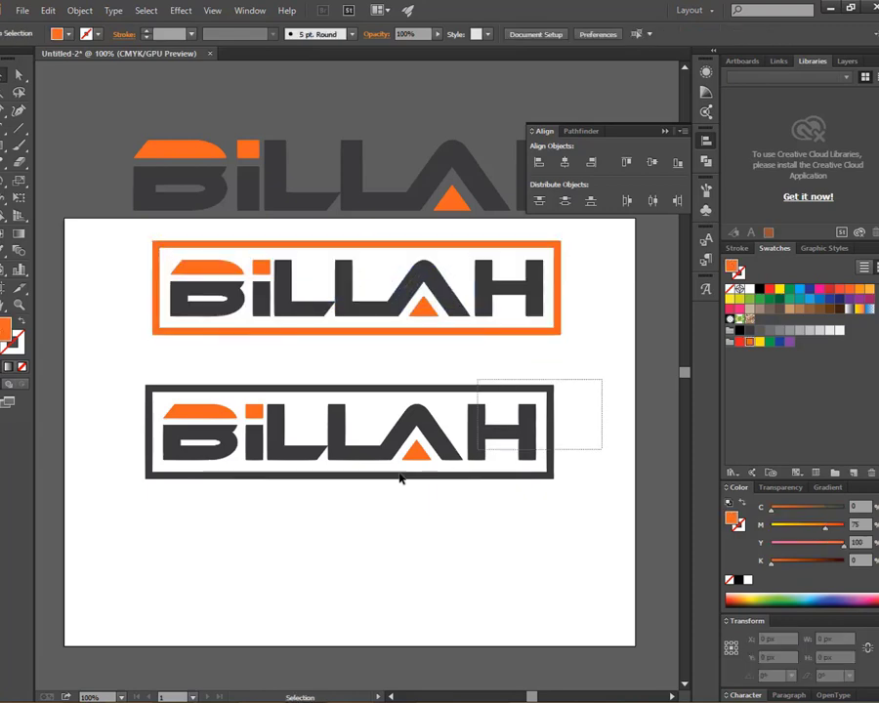
left_click_drag(600, 383, 398, 475)
left_click_drag(425, 429, 429, 451)
left_click(449, 542)
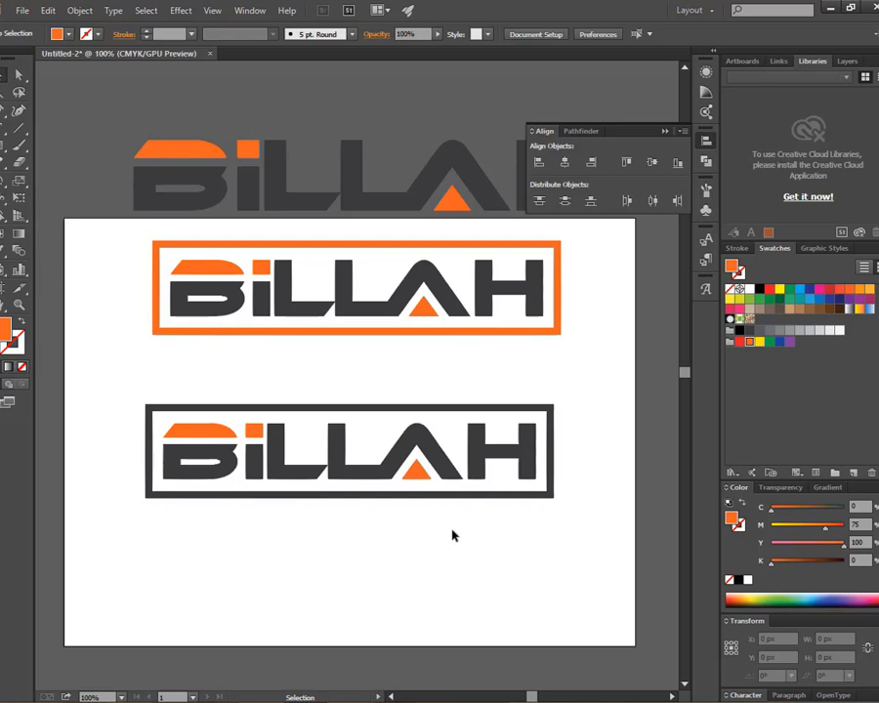
Step: Zoom to 200% and try dragging the H's right leg down, then pull it back up
key("ctrl+equal")
key("ctrl+equal")
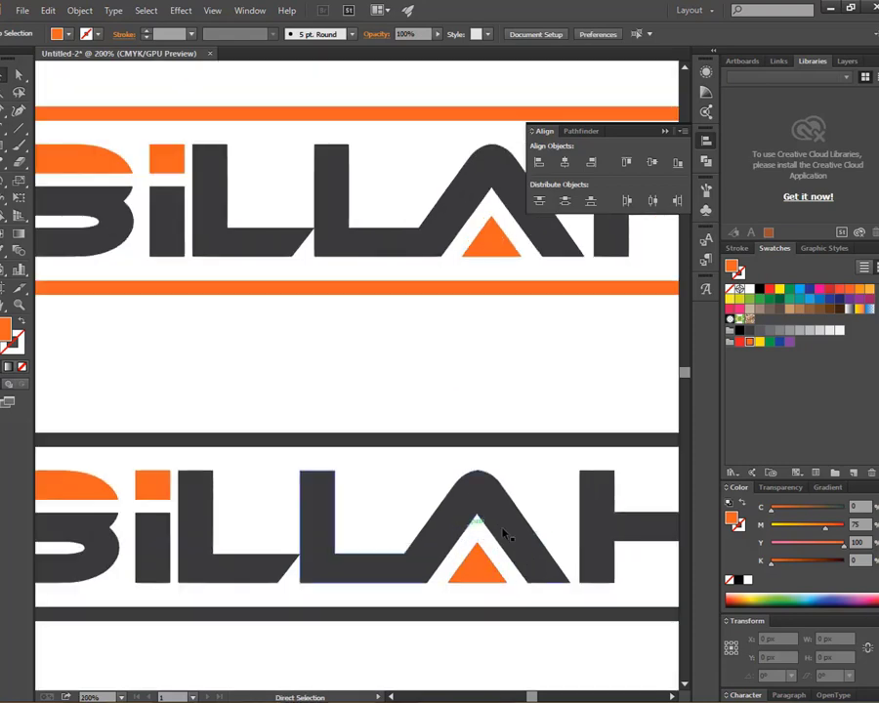
mouse_move(644, 549)
left_mouse_down()
mouse_move(474, 472)
mouse_move(486, 451)
left_mouse_up()
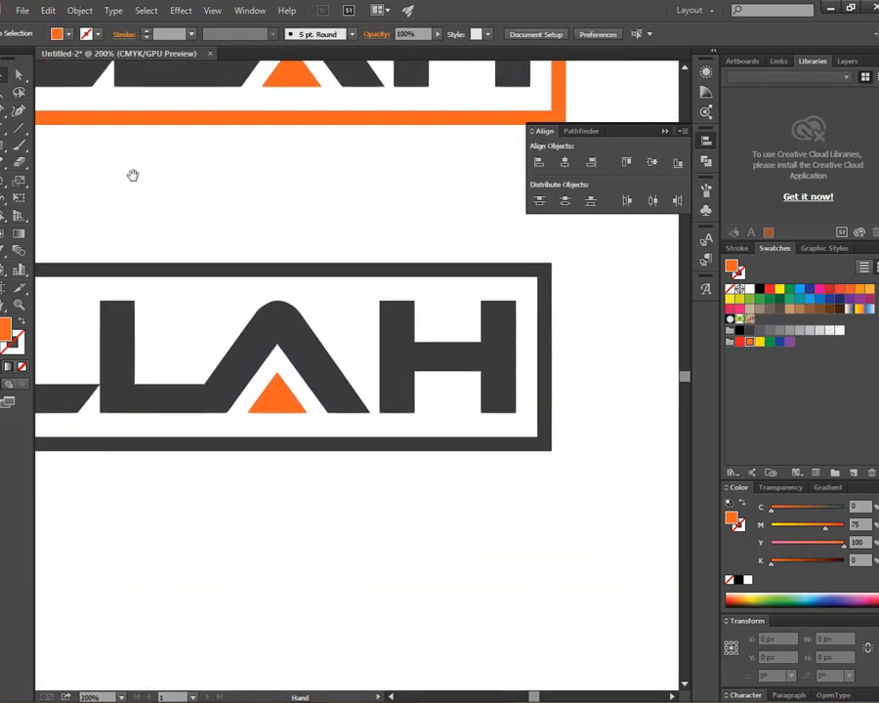
left_click(19, 74)
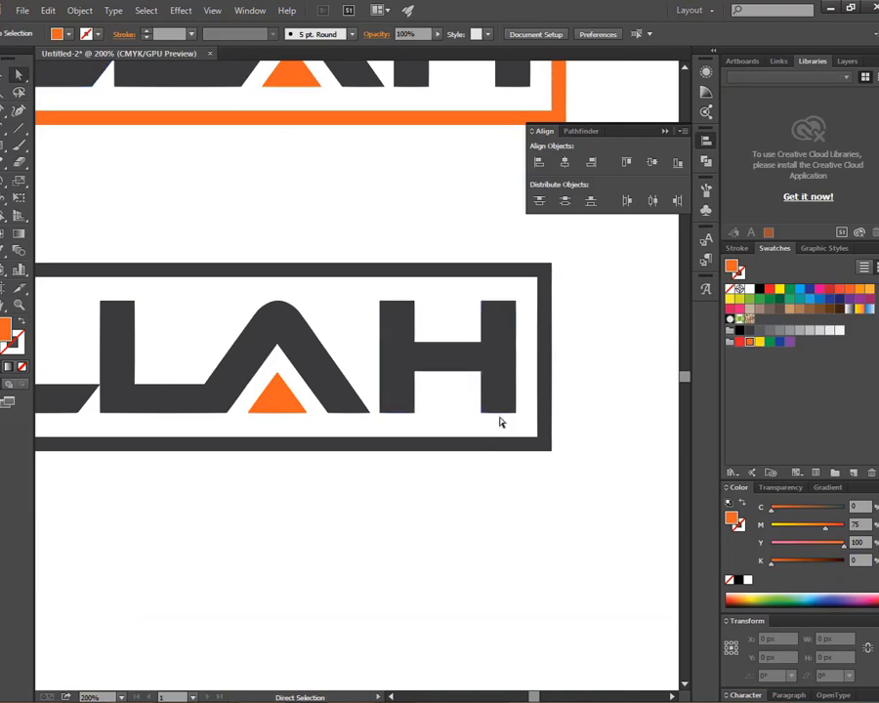
left_click(499, 418)
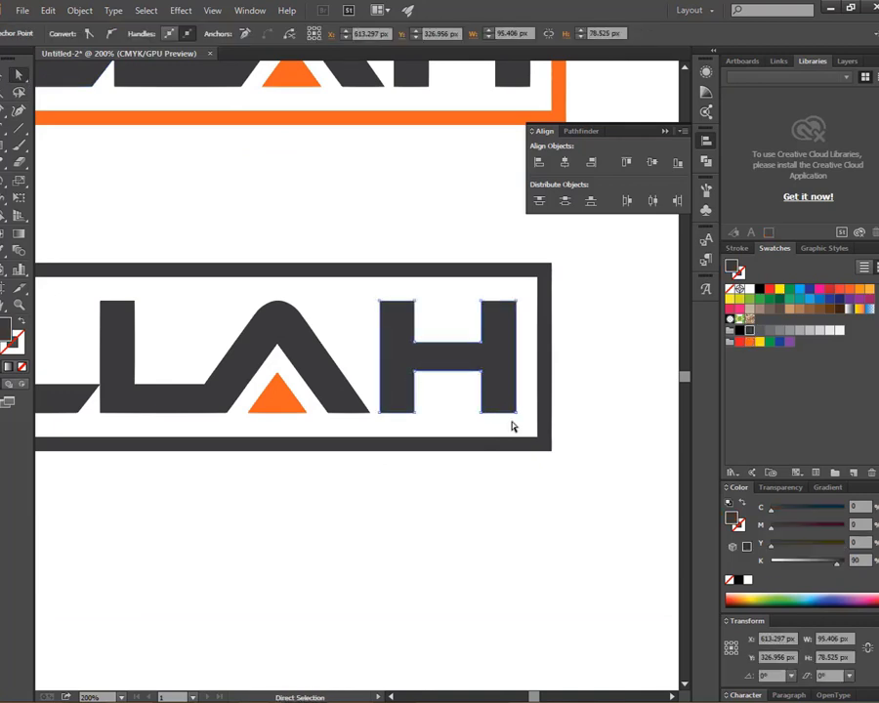
left_click_drag(513, 427, 553, 498)
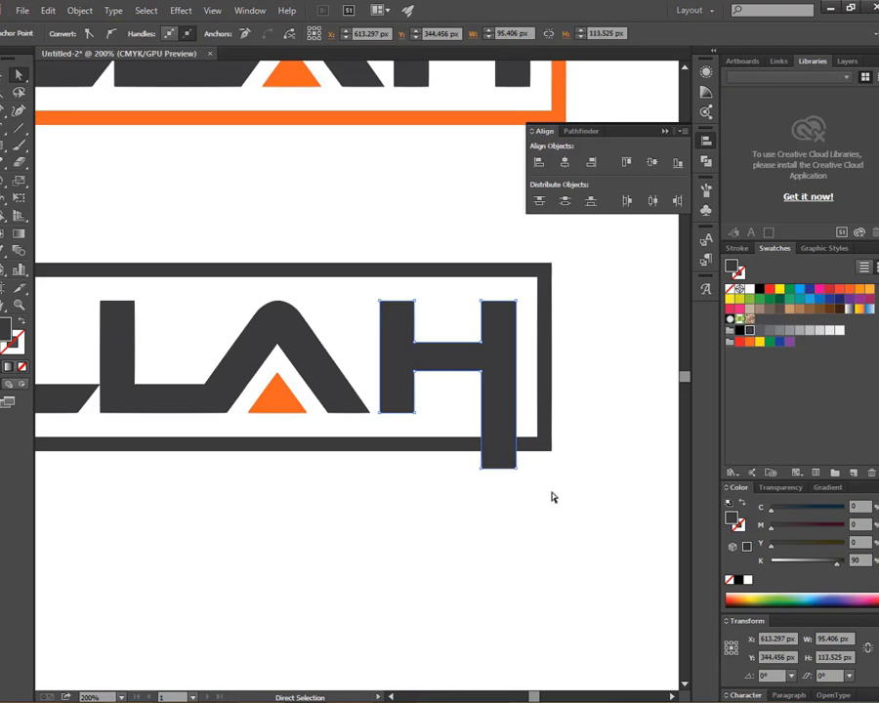
key("Down")
key("Down")
key("Down")
key("Down")
key("Down")
key("Down")
key("v")
key("Up")
key("Up")
key("Up")
key("Up")
key("Up")
key("Up")
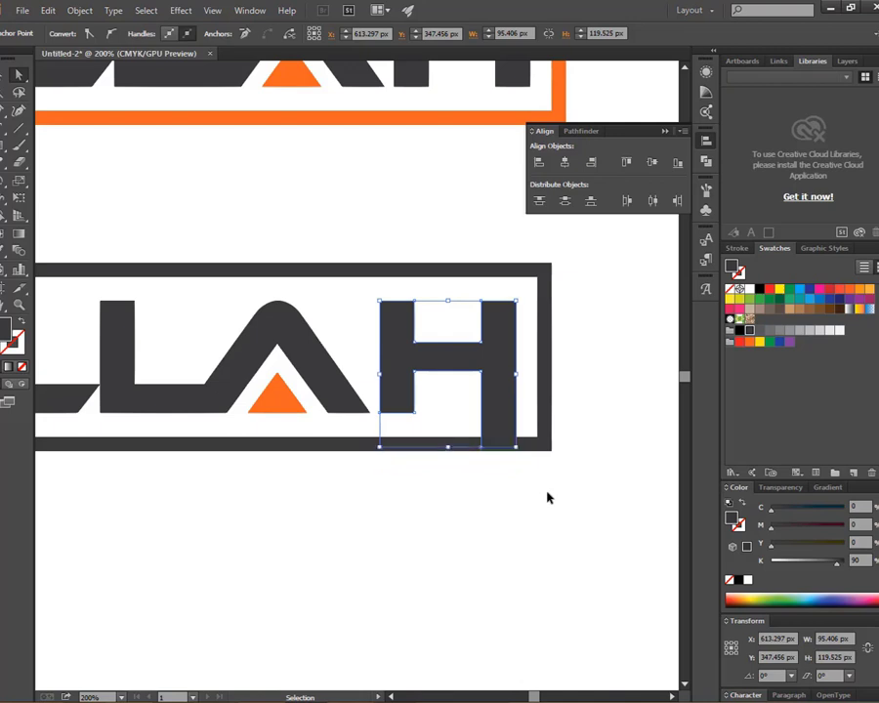
key("Up")
key("Up")
key("Up")
key("Up")
key("Up")
key("Up")
key("Up")
key("Up")
key("Up")
key("Up")
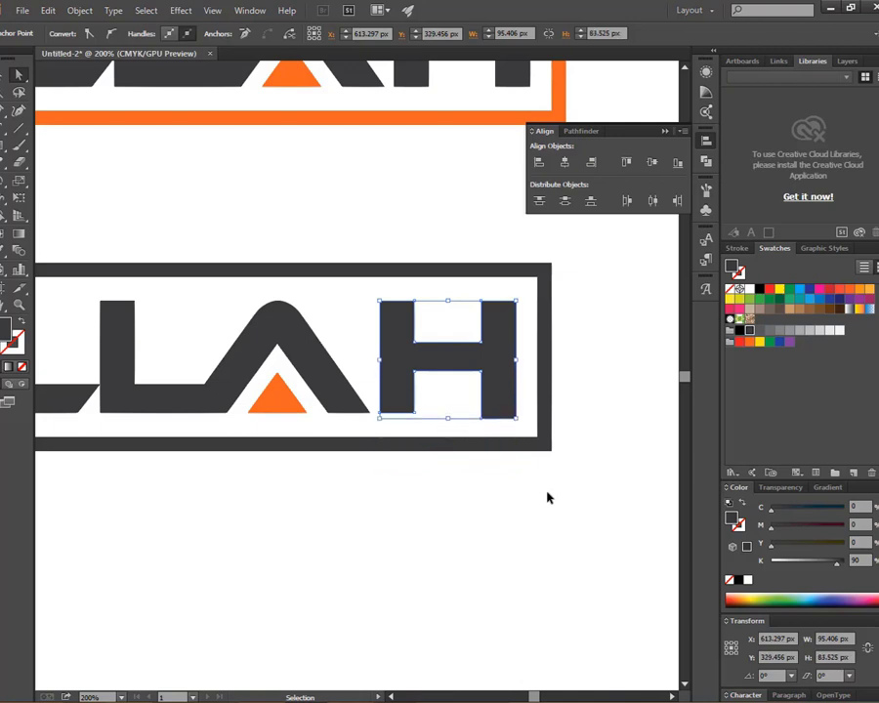
key("Up")
key("Up")
key("Up")
key("a")
left_click(547, 498)
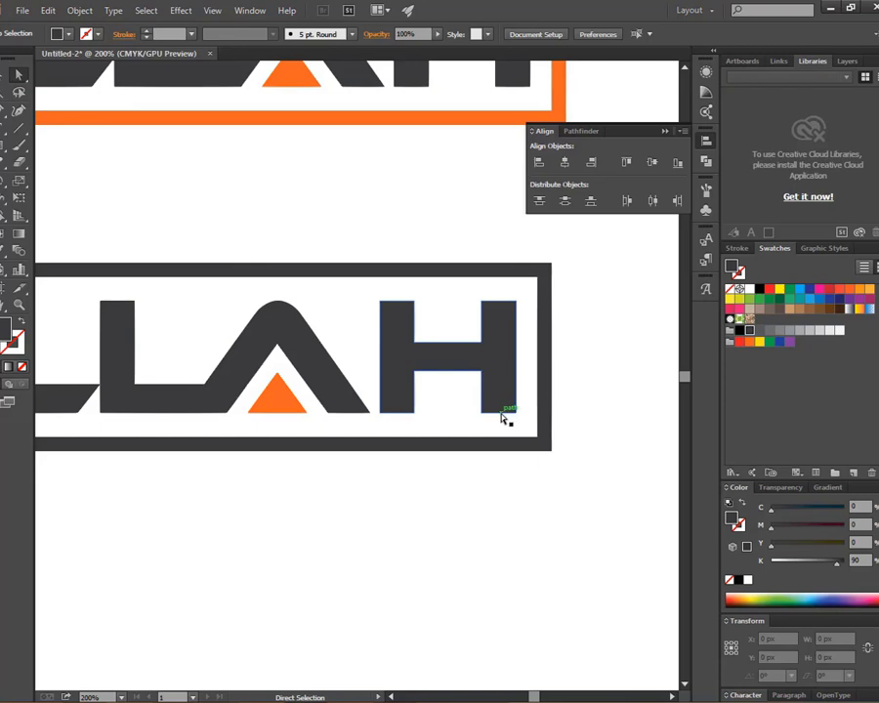
Step: Nudge the H's right-leg bottom anchors down with Shift+Down until it passes below the frame
left_click(499, 416)
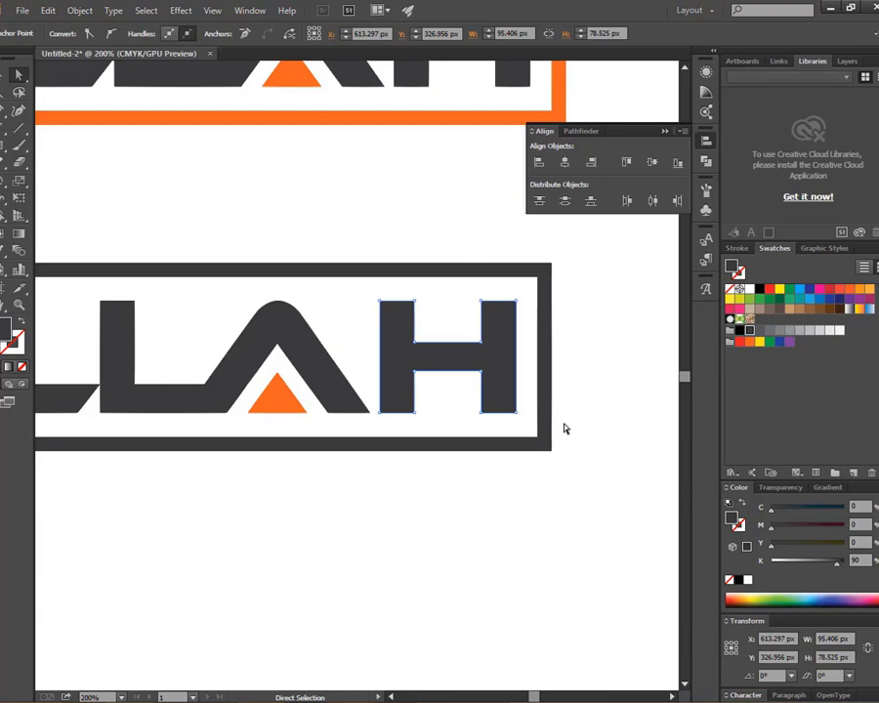
key("Down")
key("Down")
key("Down")
key("Down")
key("Down")
key("Down")
key("shift+Down")
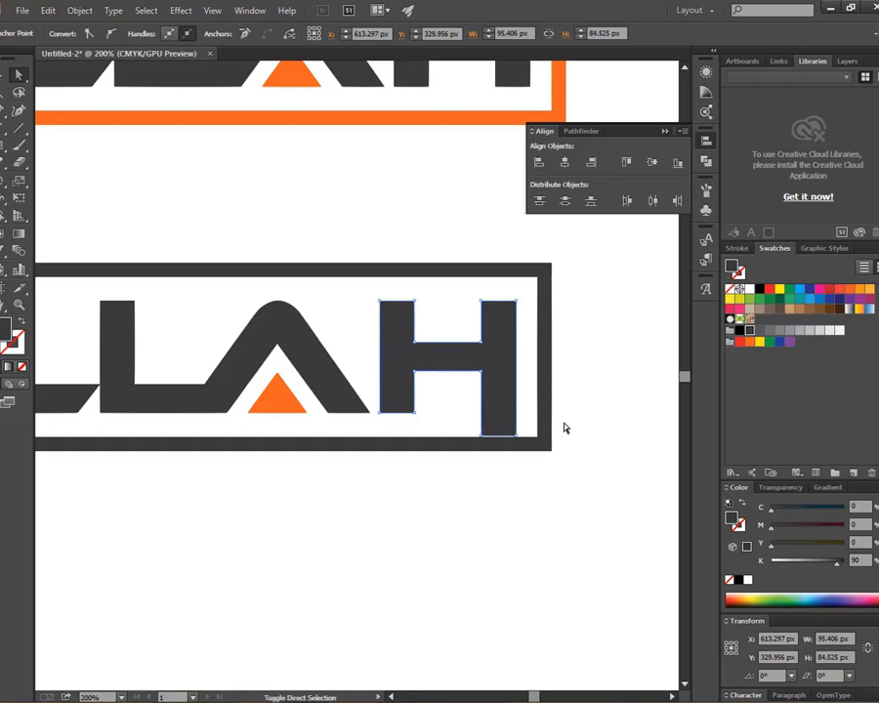
key("shift+Down")
key("shift+Down")
key("shift+Down")
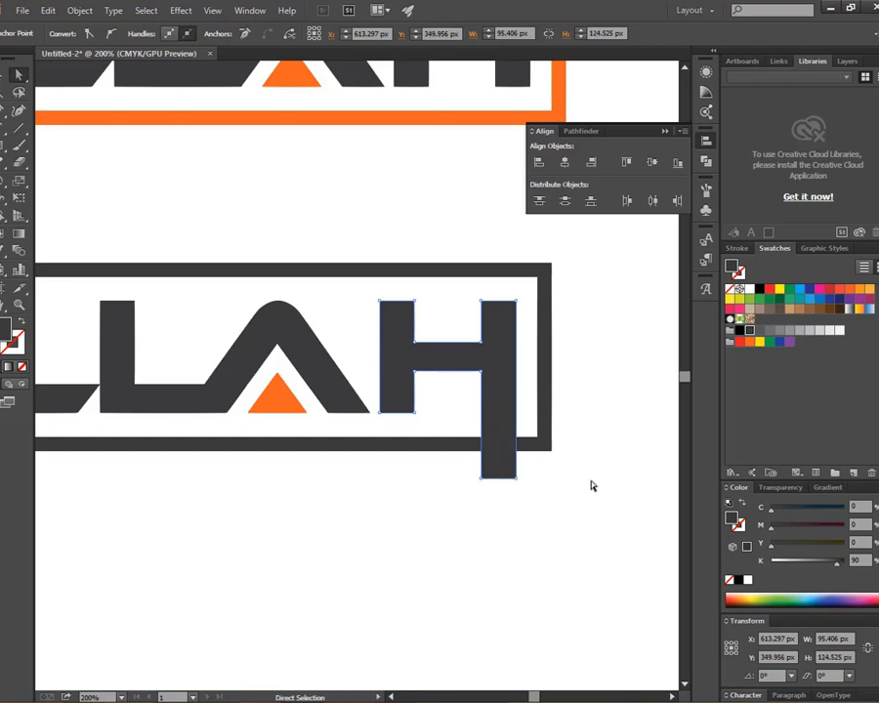
left_click(486, 484)
mouse_move(343, 416)
left_mouse_down()
mouse_move(349, 393)
mouse_move(299, 307)
mouse_move(416, 358)
left_mouse_up()
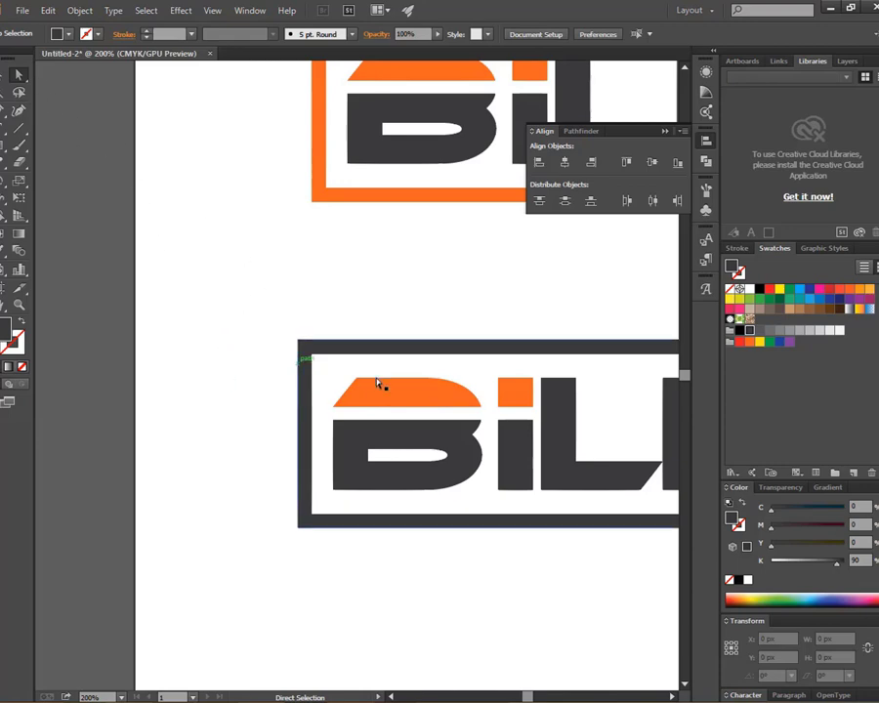
Step: Push the orange B bar's left anchors out past the frame, widening the bar to 163.659 px
left_click(349, 395)
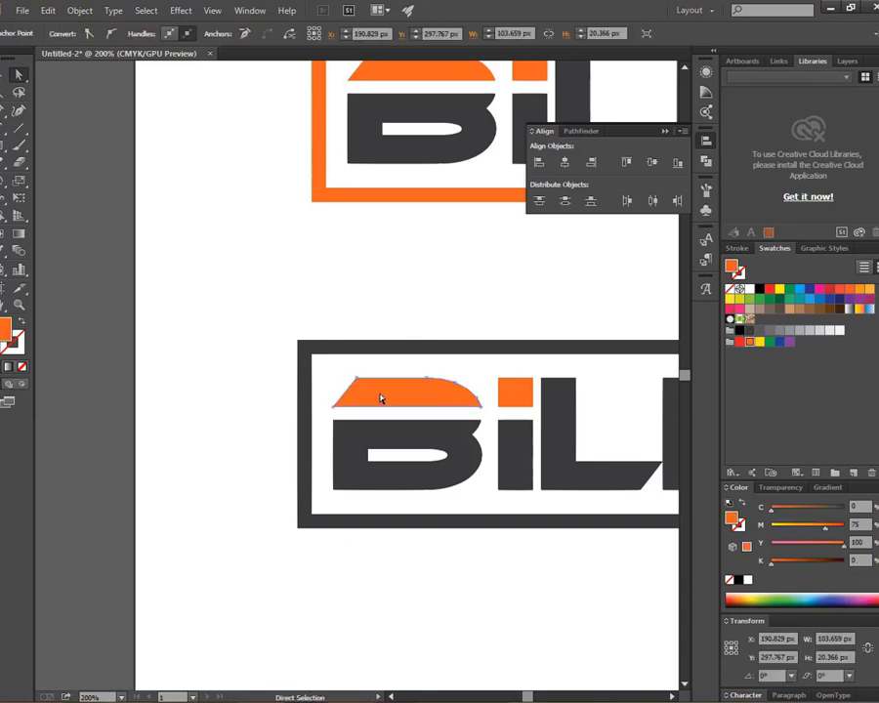
key("ctrl")
key("shift+Left")
key("shift+Left")
key("shift+Left")
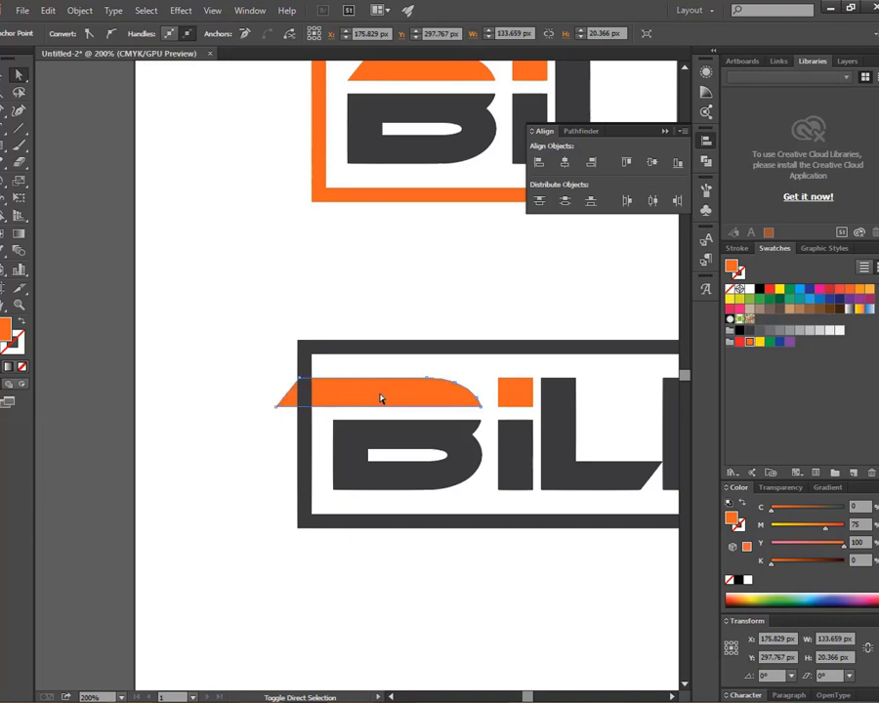
key("shift+Left")
key("shift+Left")
key("shift+Left")
key("space")
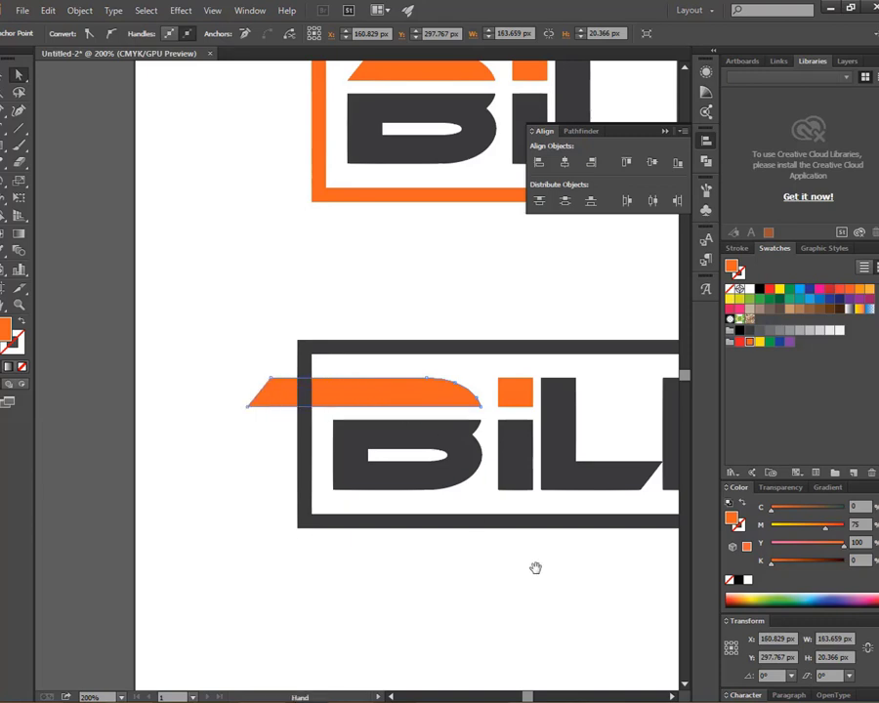
key("ctrl+minus")
key("ctrl+minus")
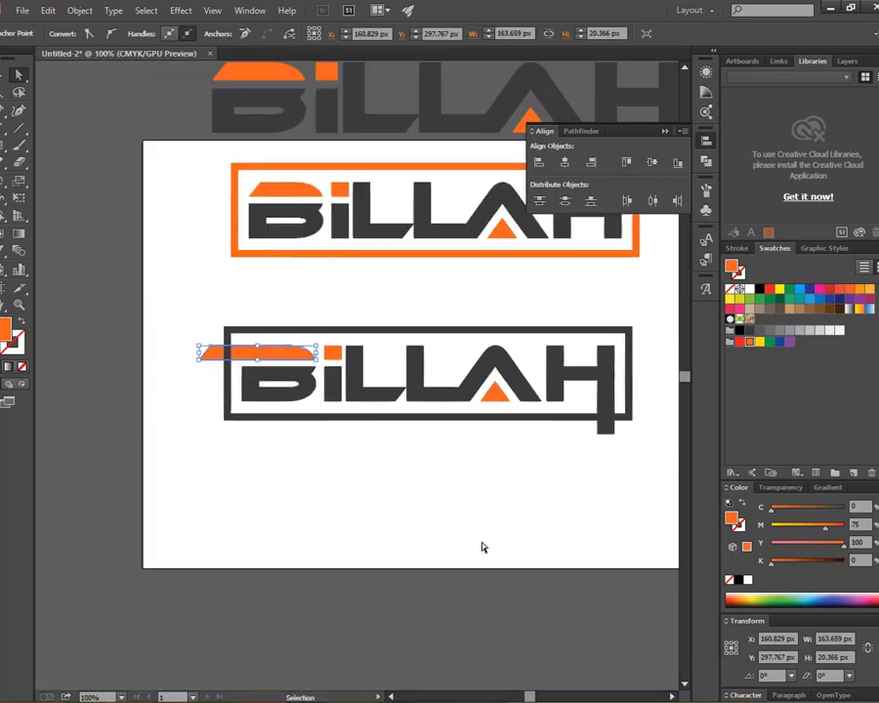
key("a")
left_click_drag(541, 494, 500, 494)
Step: Divide the H, orange bar and dark frame at their overlaps with Pathfinder Divide
left_click(565, 386)
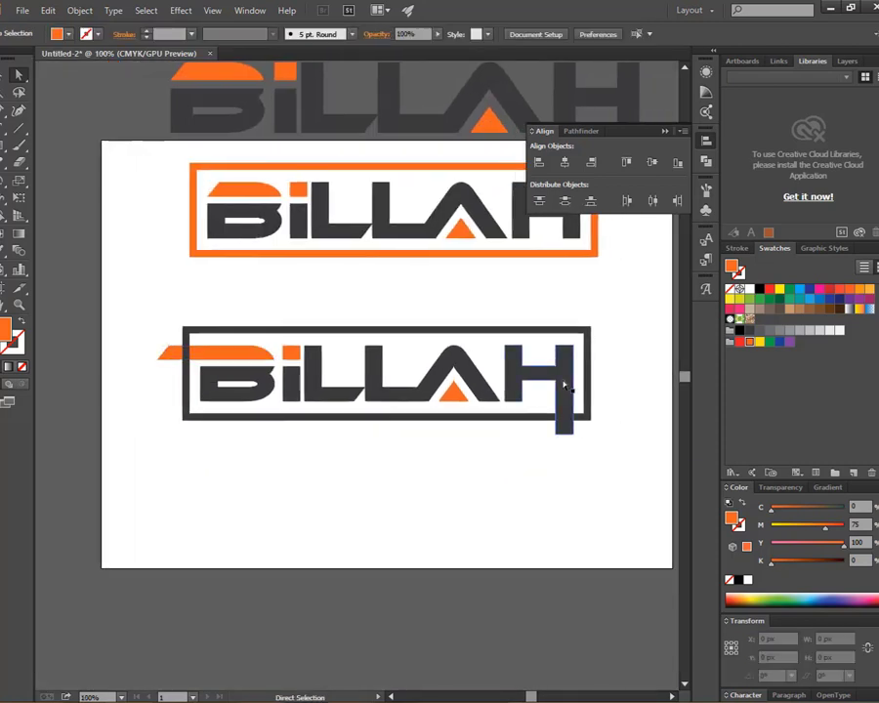
left_click(564, 386)
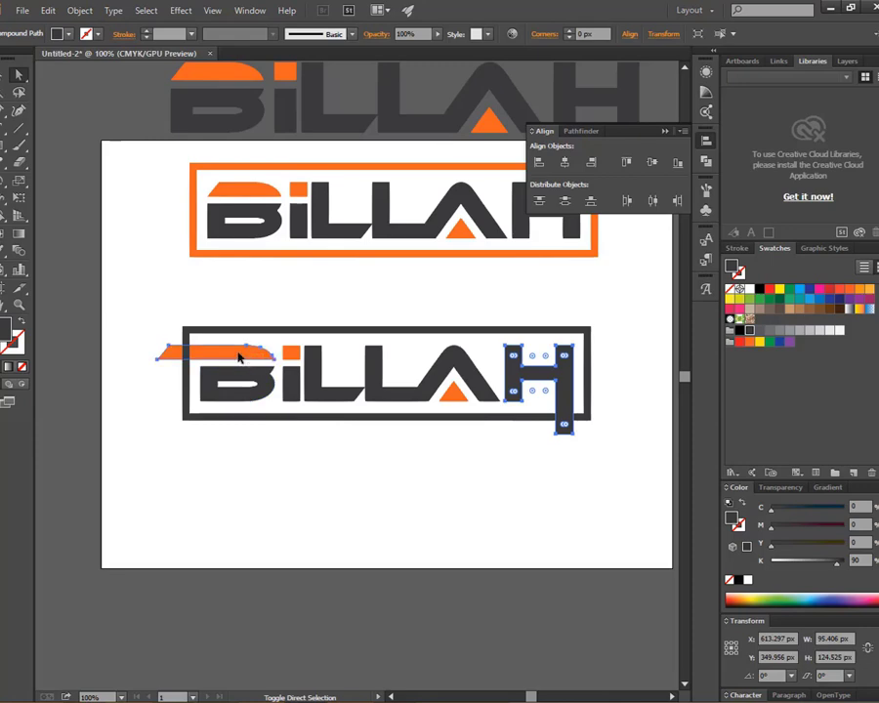
left_click(239, 358, "shift")
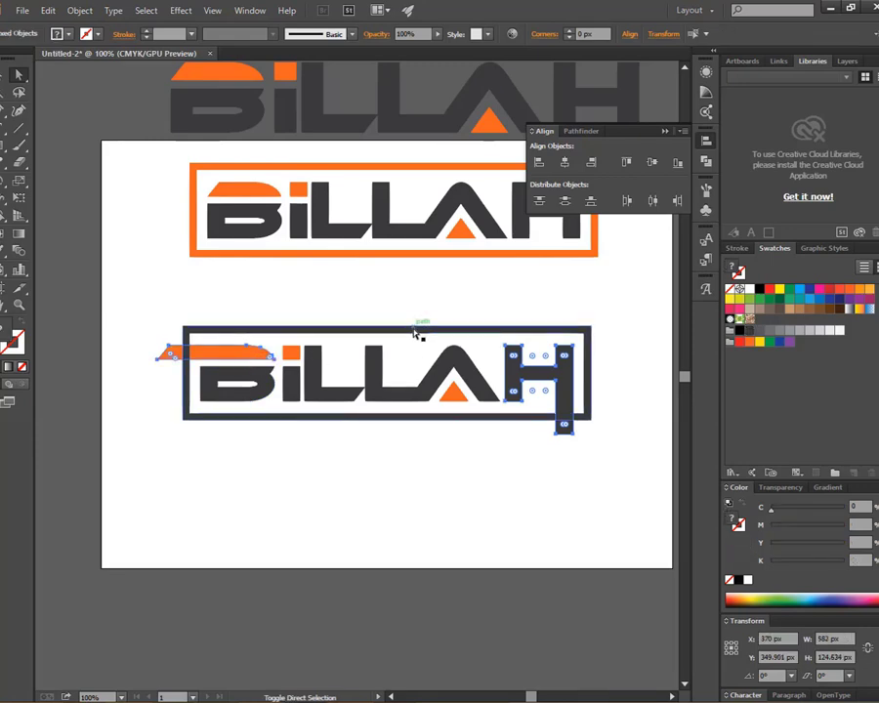
left_click(415, 330, "shift")
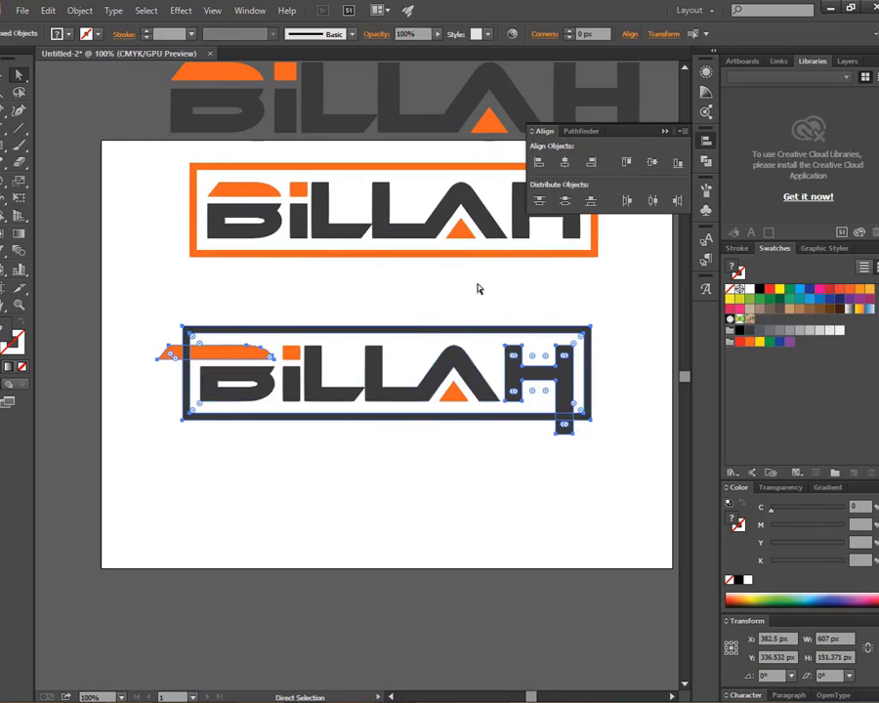
left_click(581, 131)
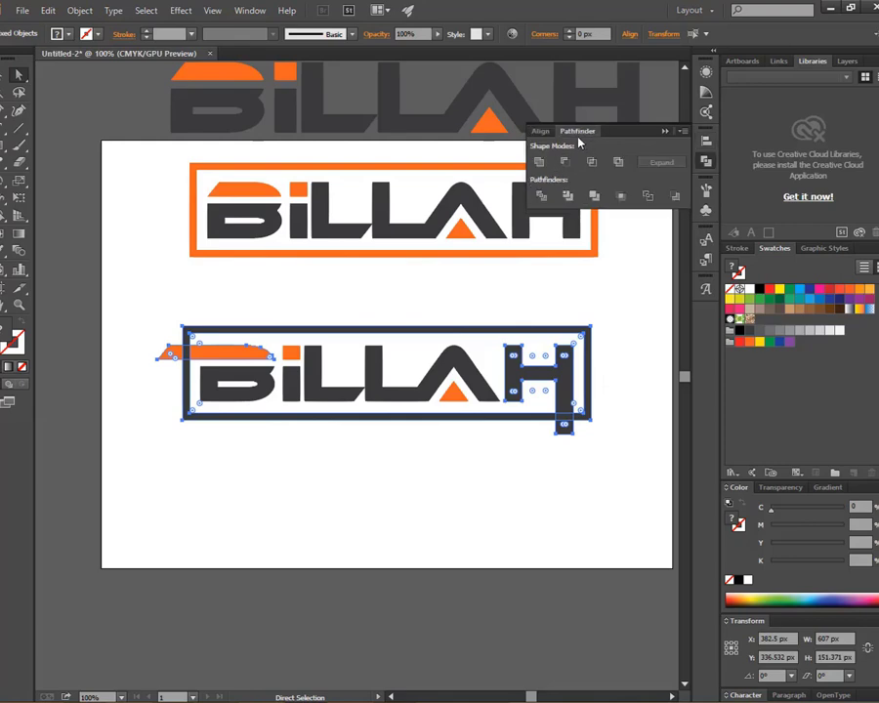
left_click(542, 197)
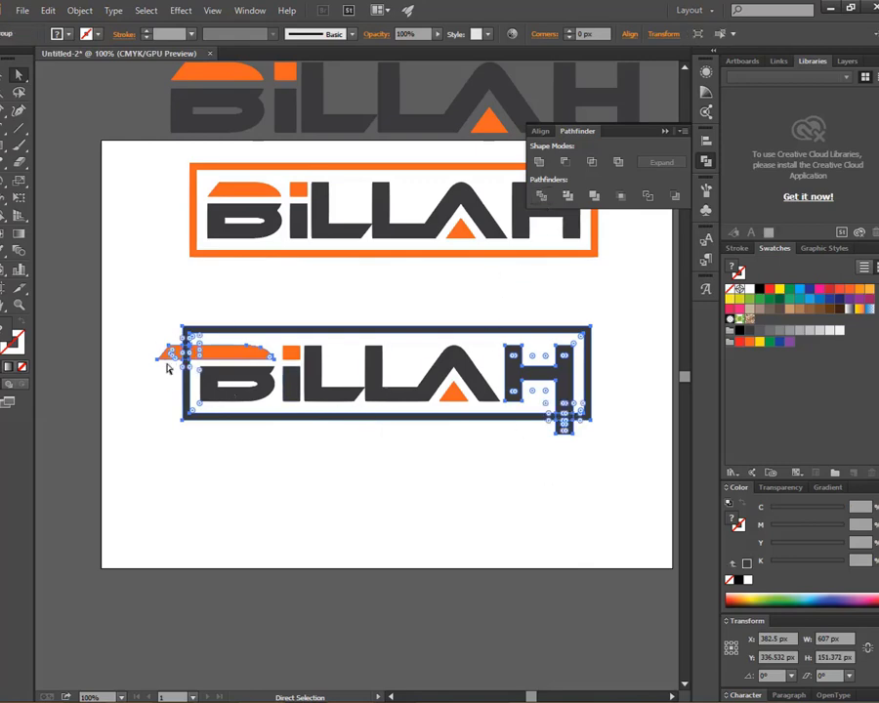
left_click(484, 474)
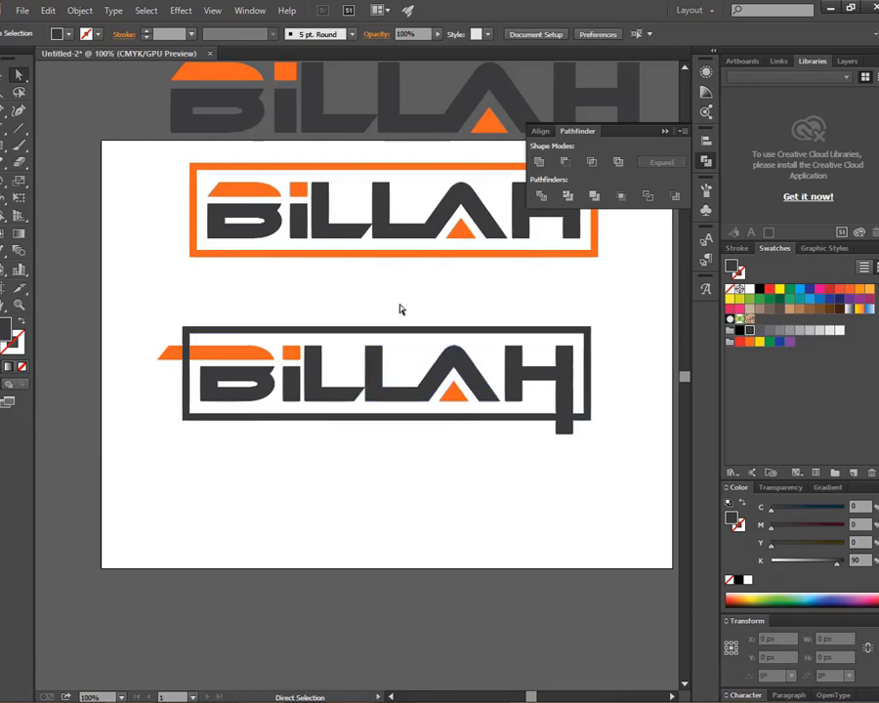
left_click_drag(404, 299, 427, 357)
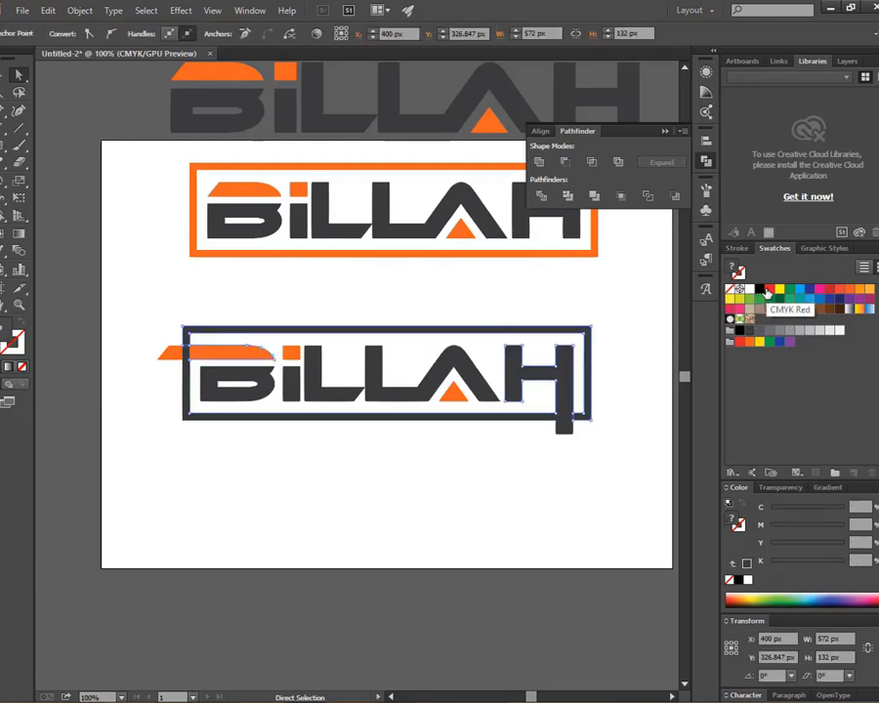
Step: Fill the lower logo's pieces black and delete the leftover black shape
left_click(760, 291)
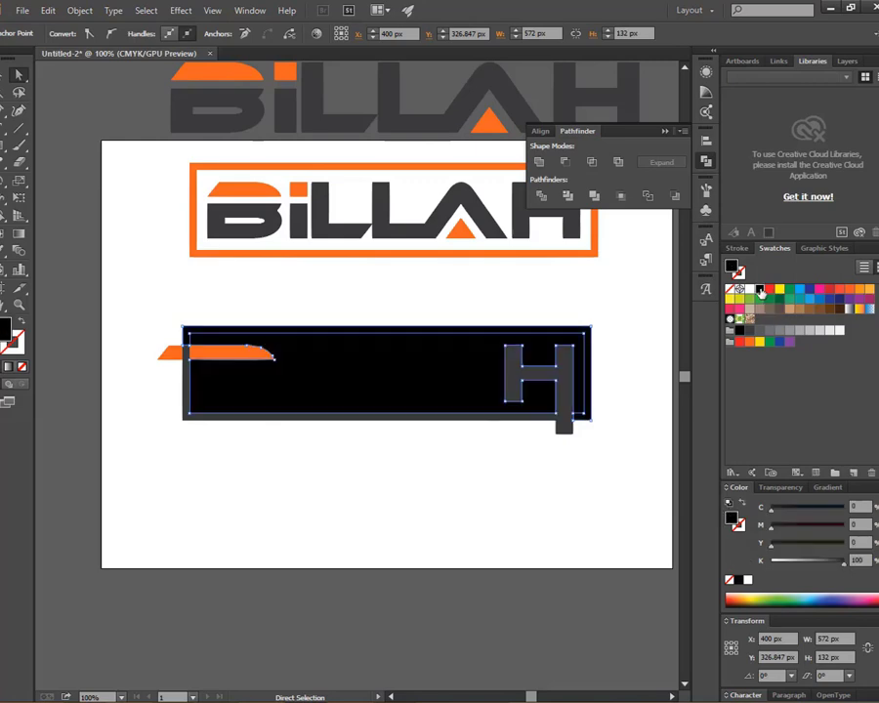
left_click(488, 472)
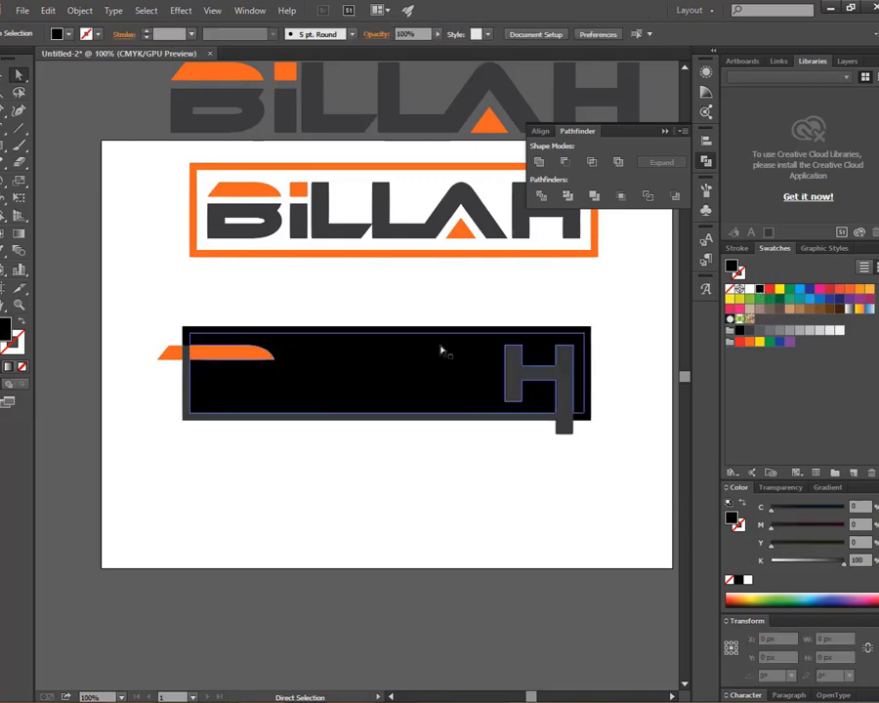
left_click(445, 351)
left_click_drag(456, 356, 456, 478)
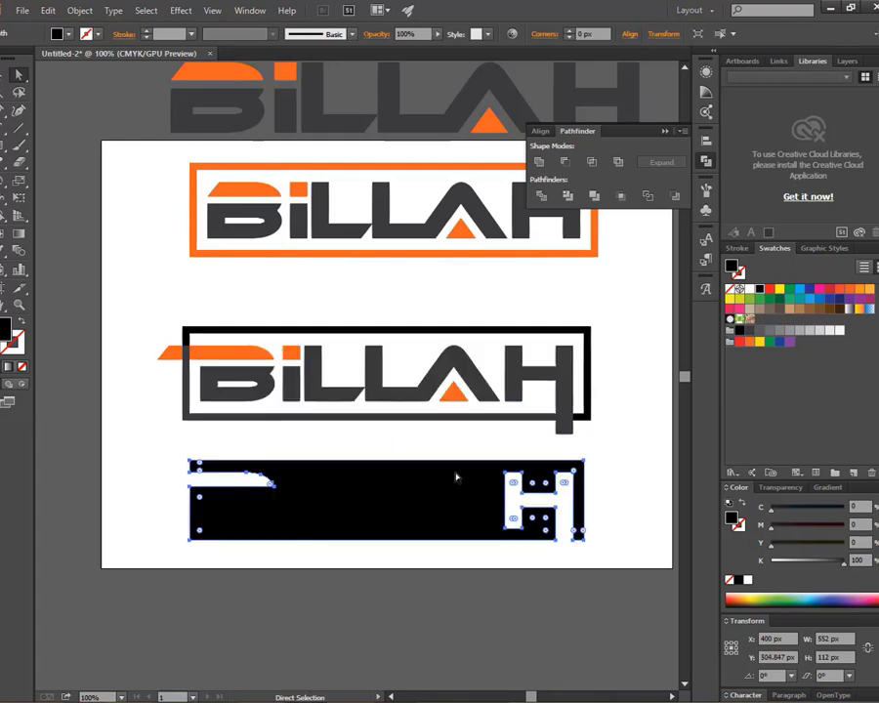
key("Delete")
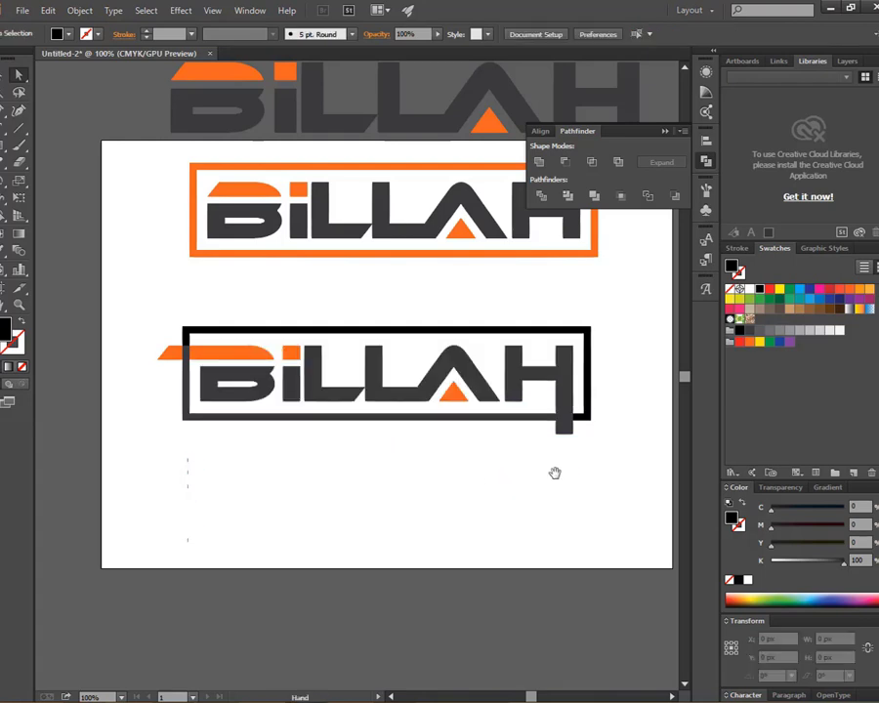
Step: Delete the orange piece left of the frame and the H piece below it
left_click_drag(377, 464, 357, 471)
left_click_drag(150, 369, 130, 367)
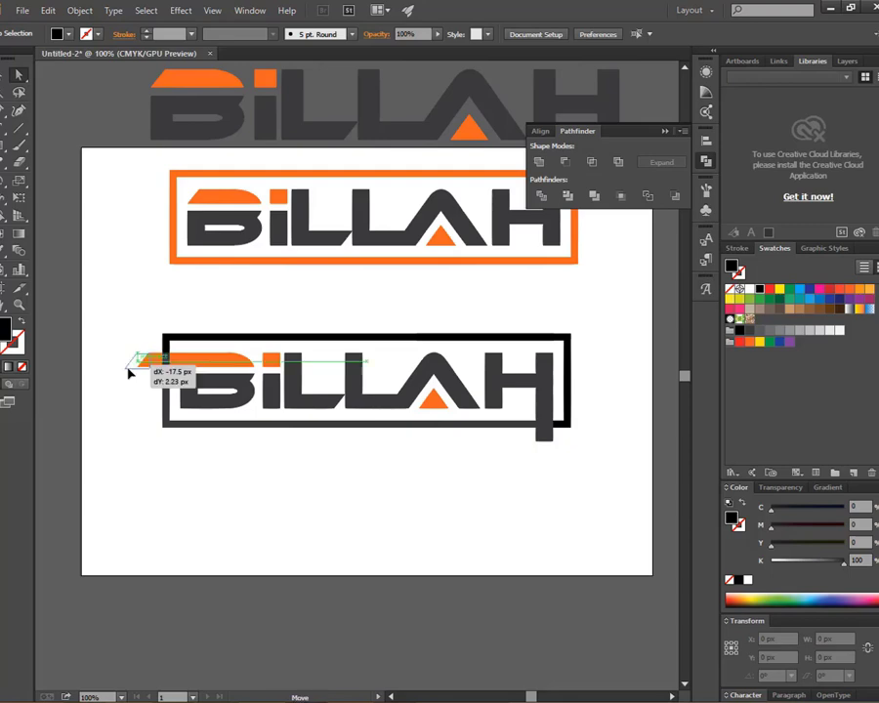
key("Delete")
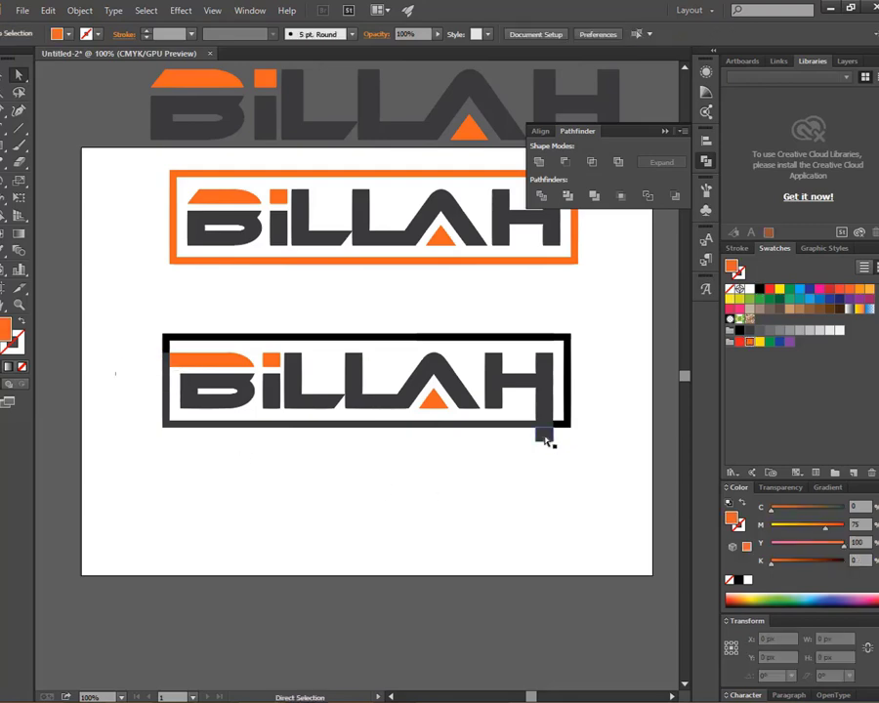
left_click(545, 438)
key("Delete")
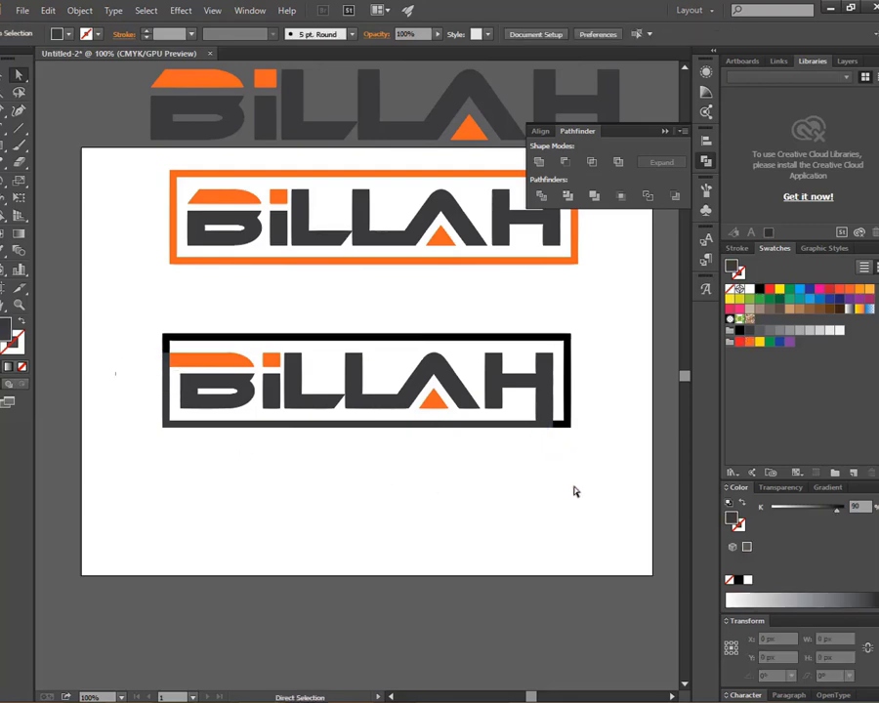
scroll(572, 490, "up", 2)
scroll(573, 490, "up", 1)
Step: Unite the H with its piece inside the frame into one shape
left_click_drag(613, 543, 373, 461)
left_click(415, 405)
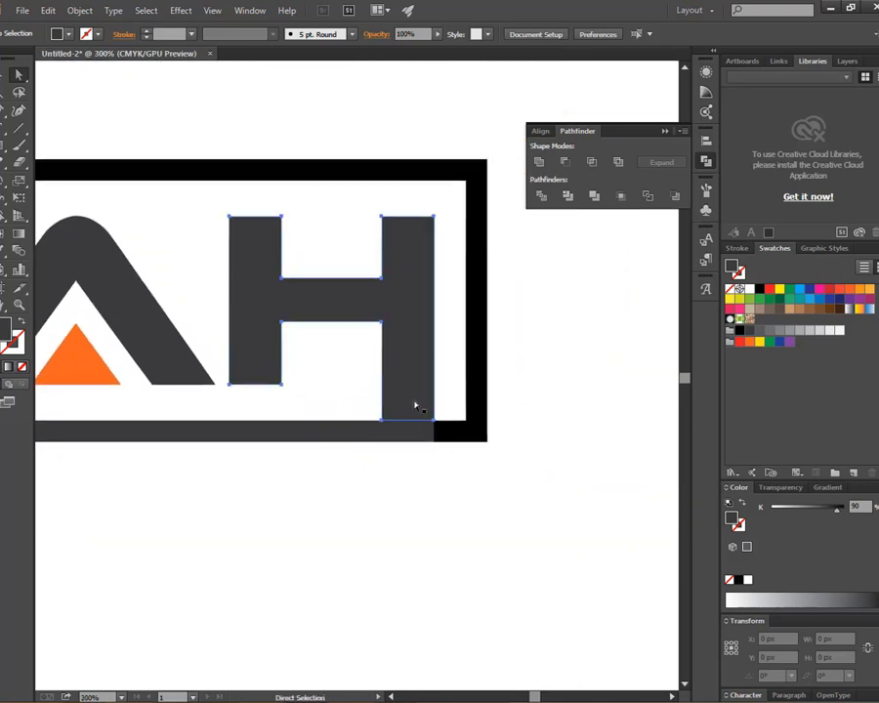
left_click(454, 481)
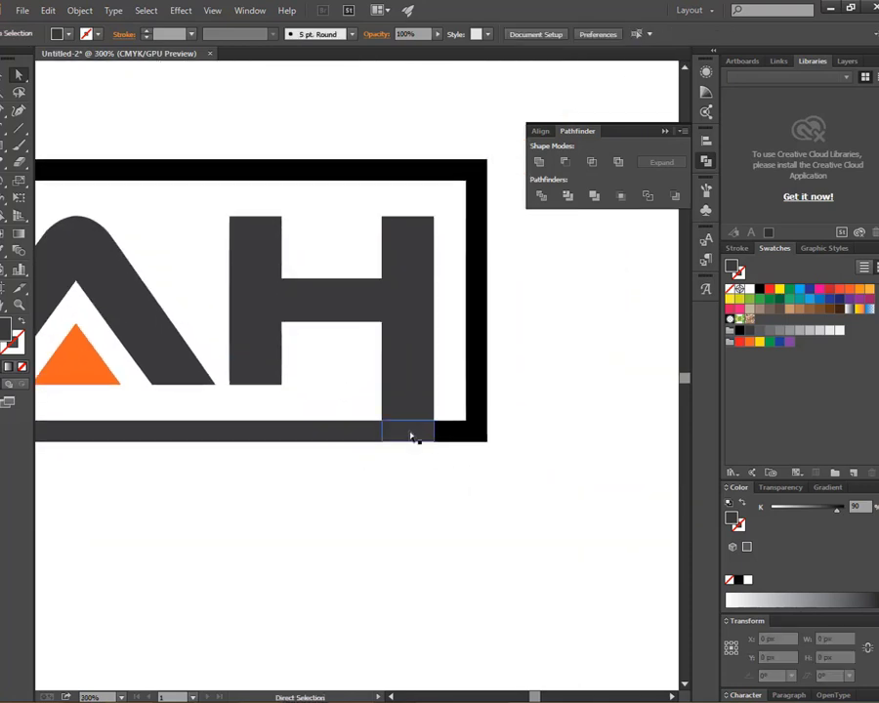
left_click(412, 437)
left_click(424, 479)
left_click(407, 428)
left_click(407, 408)
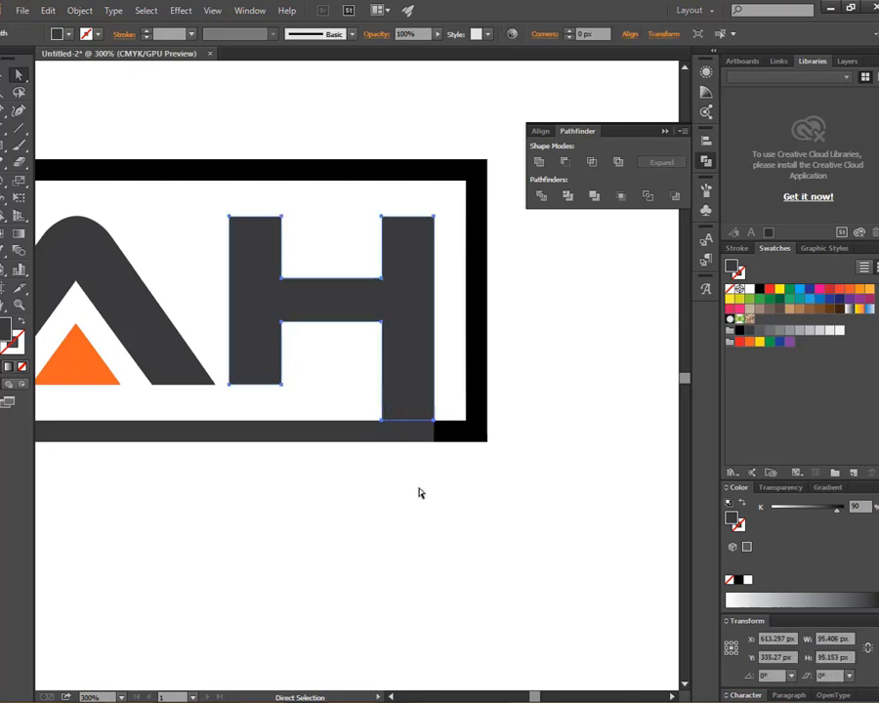
left_click(420, 493)
left_click(405, 422)
left_click(410, 475)
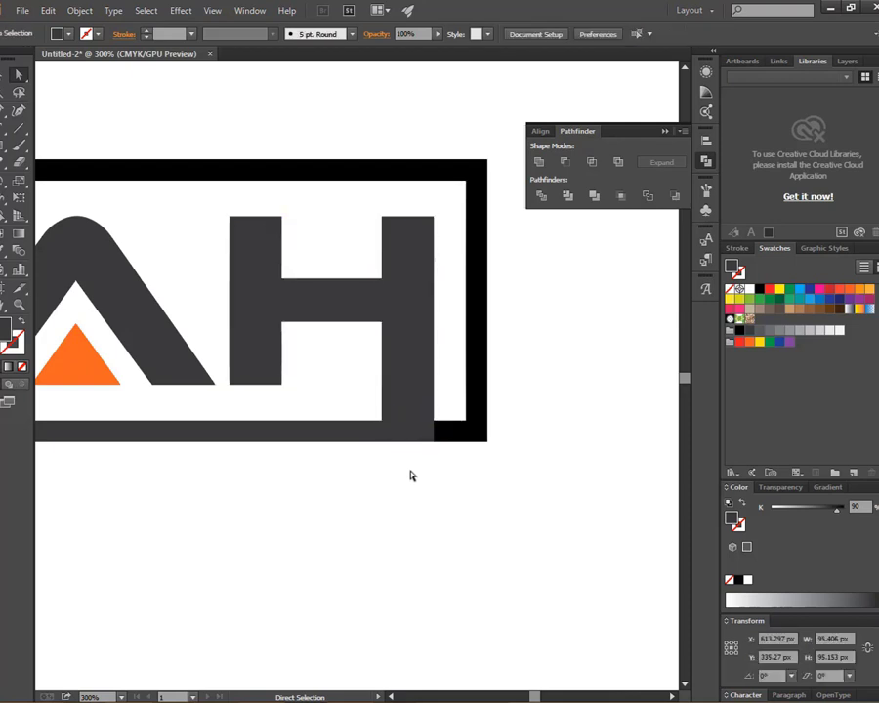
left_click_drag(410, 427, 422, 379)
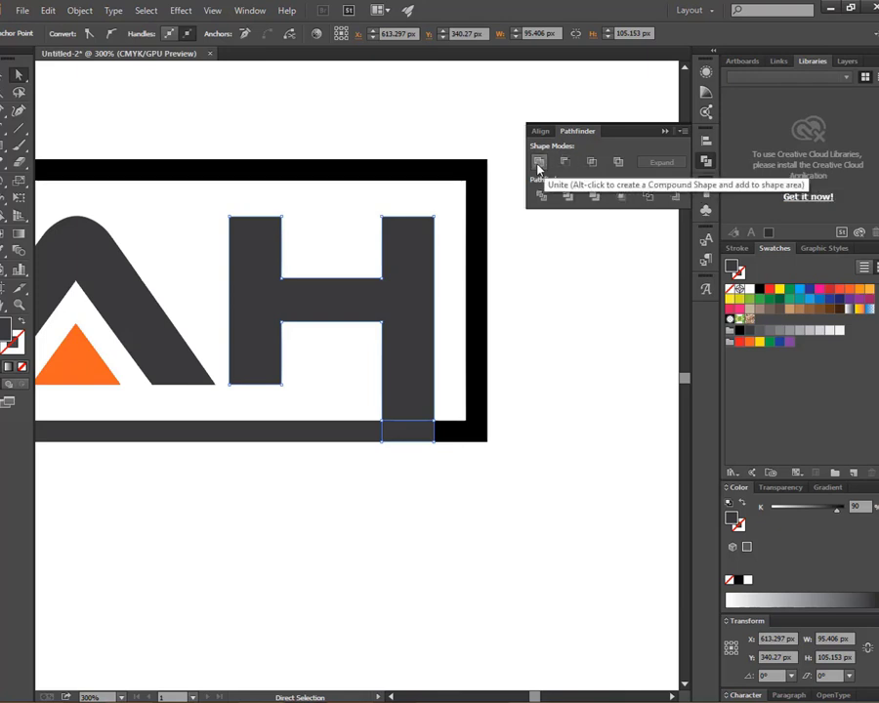
left_click(538, 168)
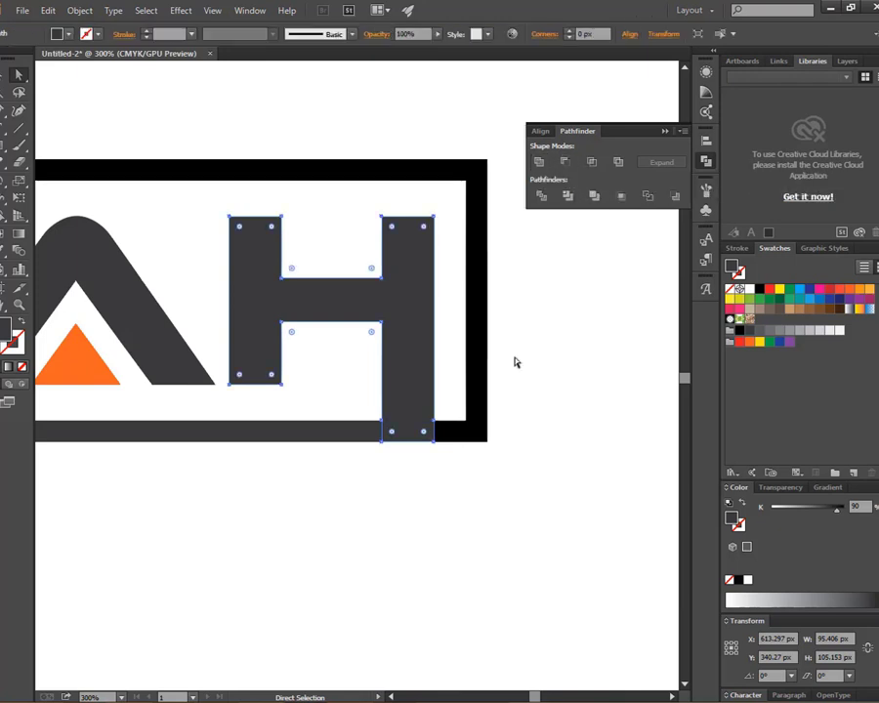
Step: Check the merged H's anchor points to confirm it is a single shape
left_click(514, 359)
left_click(410, 369)
left_click(411, 395)
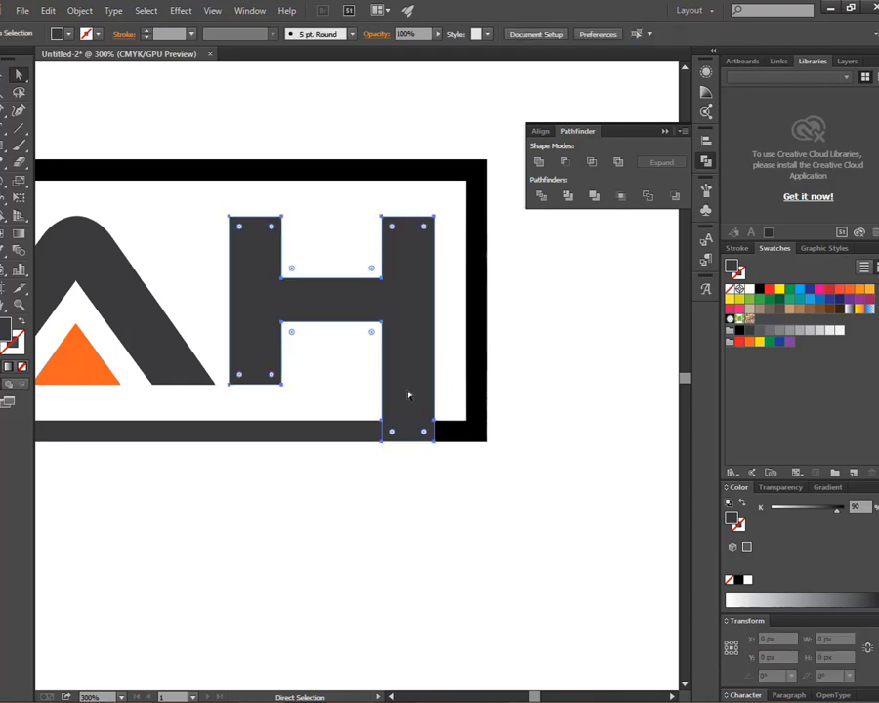
left_click(482, 522)
Step: Unite the B's top bar with the dark frame so the bar turns dark grey
key("space")
left_click_drag(295, 520, 346, 485)
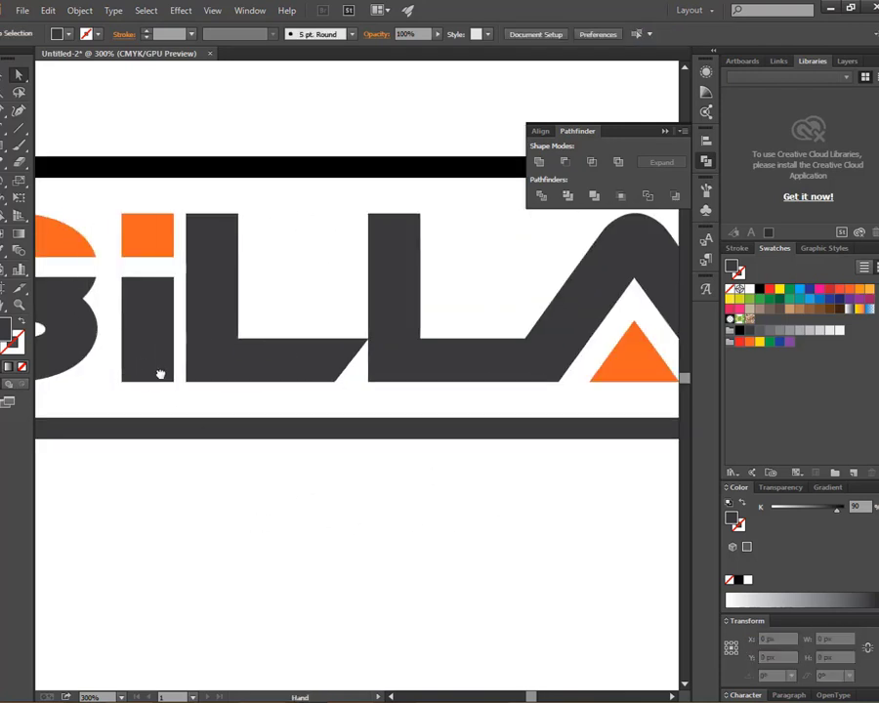
mouse_move(158, 369)
left_mouse_down()
mouse_move(299, 334)
mouse_move(264, 353)
left_mouse_up()
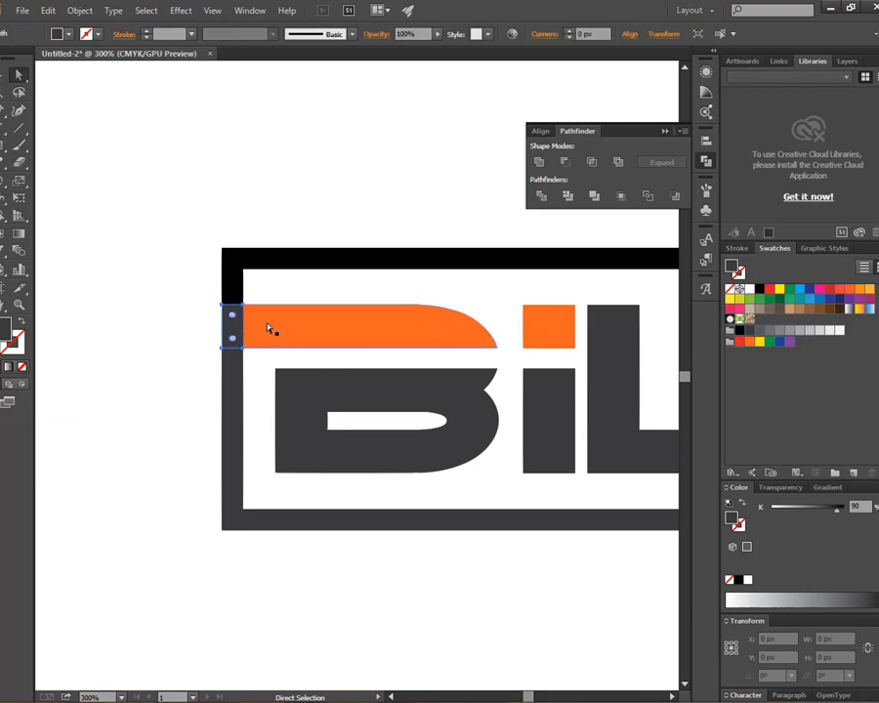
left_click(238, 328)
mouse_move(252, 295)
left_mouse_down()
mouse_move(176, 353)
mouse_move(289, 335)
left_mouse_up()
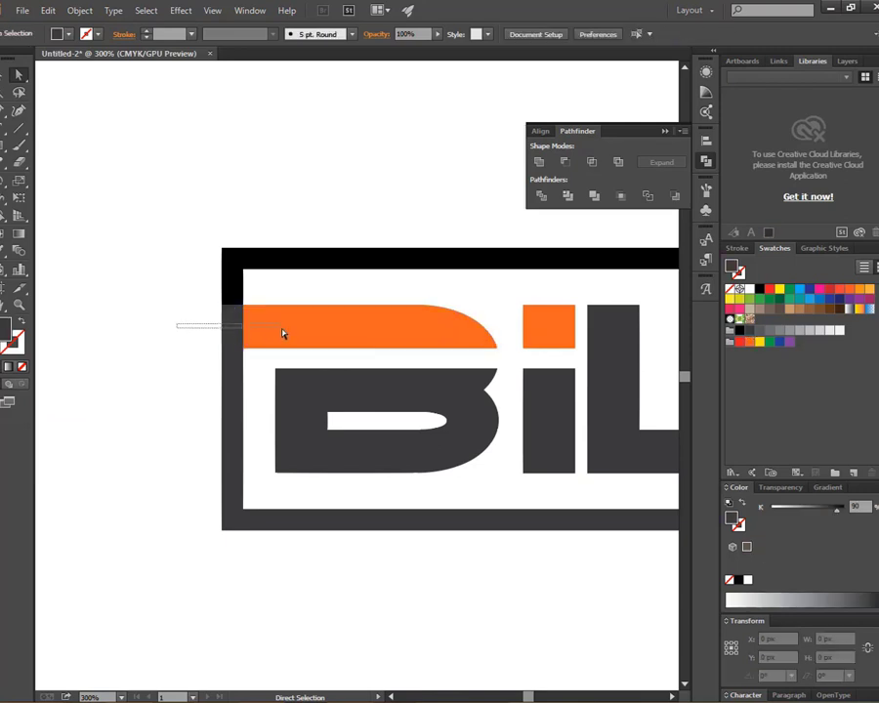
left_click(538, 162)
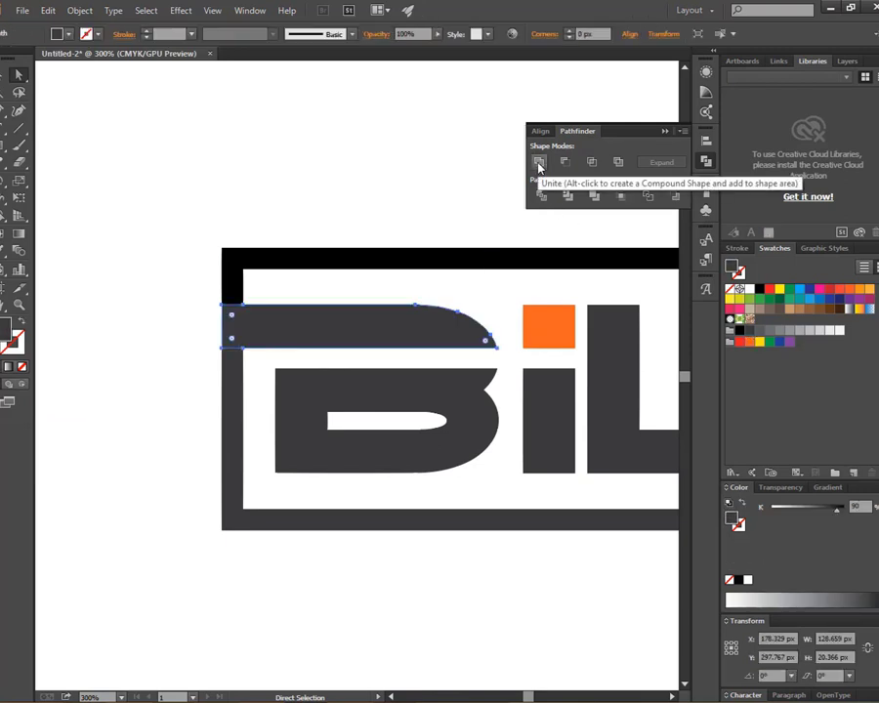
left_click_drag(398, 287, 291, 285)
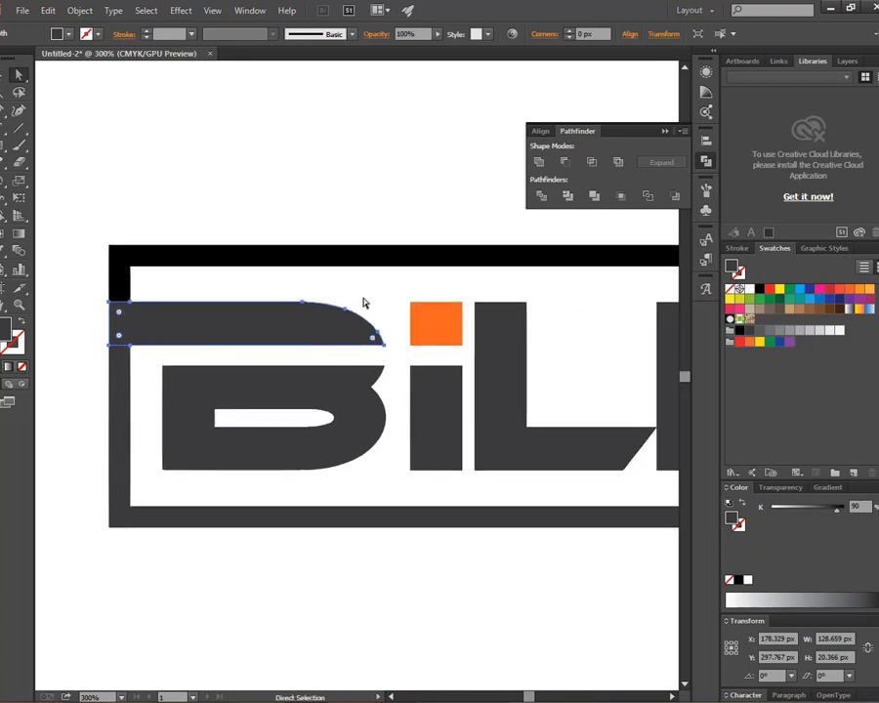
key("ctrl+minus")
key("ctrl+minus")
key("ctrl+minus")
left_click_drag(462, 478, 368, 482)
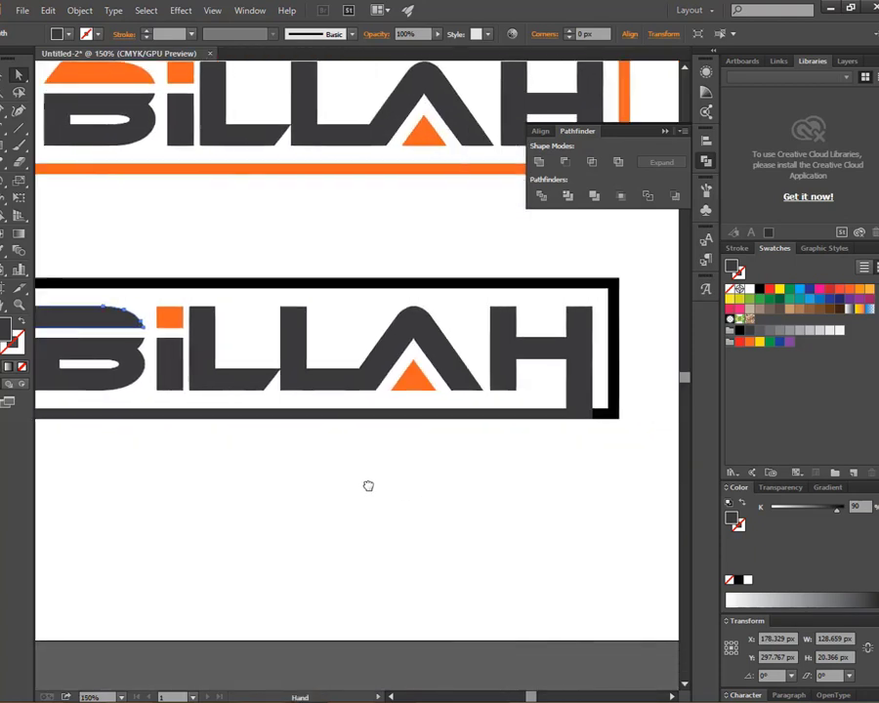
left_click_drag(629, 482, 532, 482)
left_click_drag(416, 483, 533, 480)
Step: Fill the H with the red swatch
key("a")
left_click(591, 356)
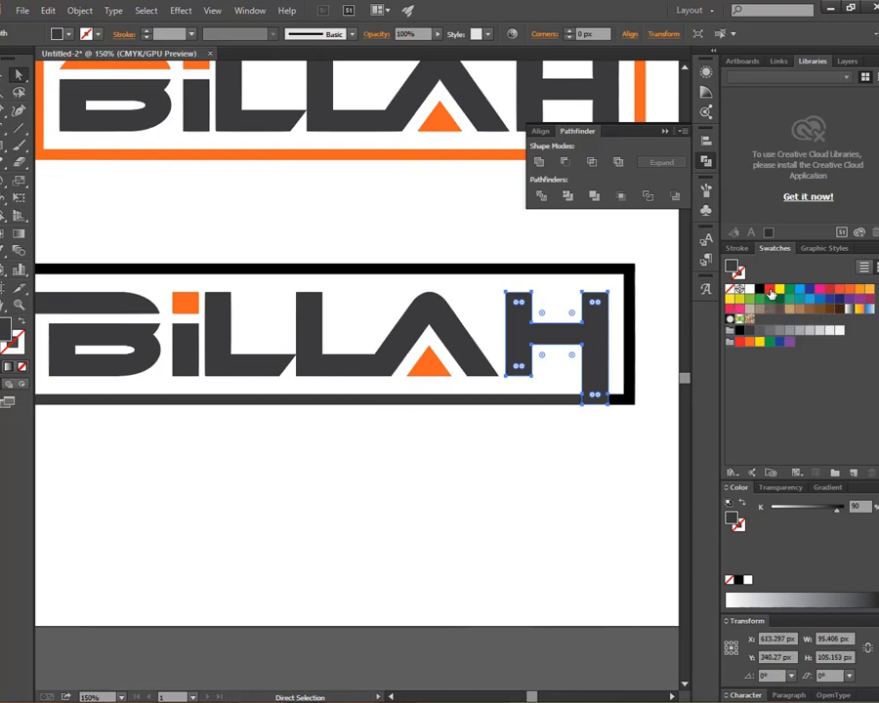
left_click(769, 291)
left_click(543, 528)
Step: Align the red H's bottom anchor with the frame's bottom edge
left_click_drag(623, 492, 531, 500)
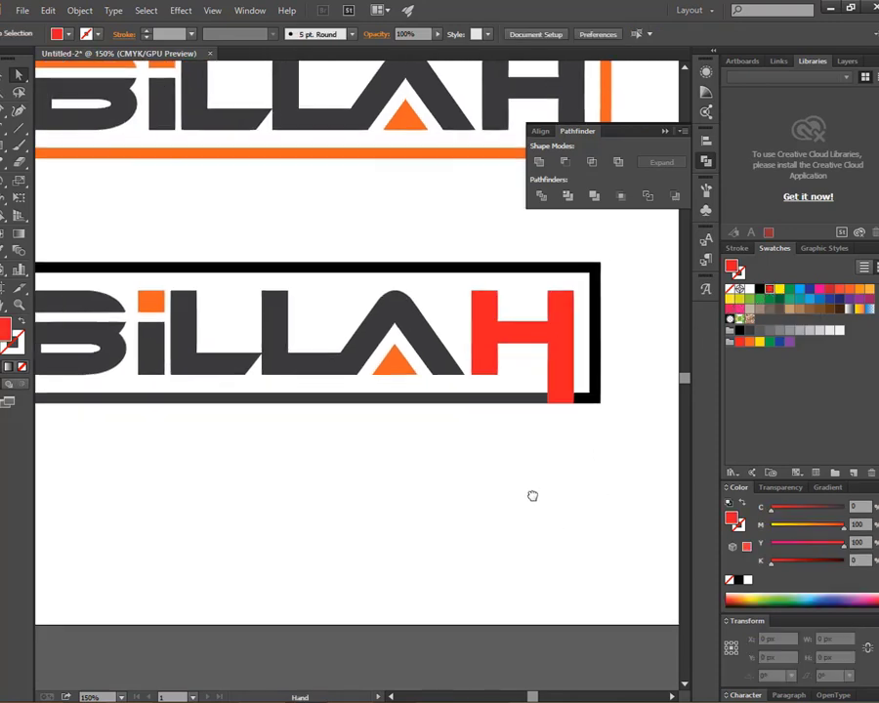
key("a")
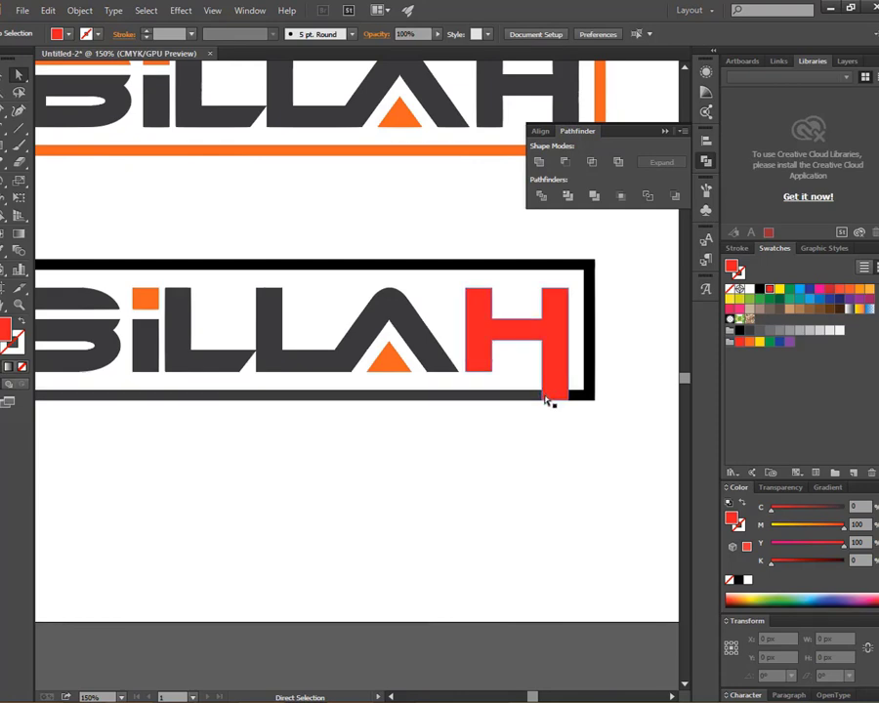
left_click_drag(546, 399, 548, 394)
key("ctrl+equal")
key("ctrl+equal")
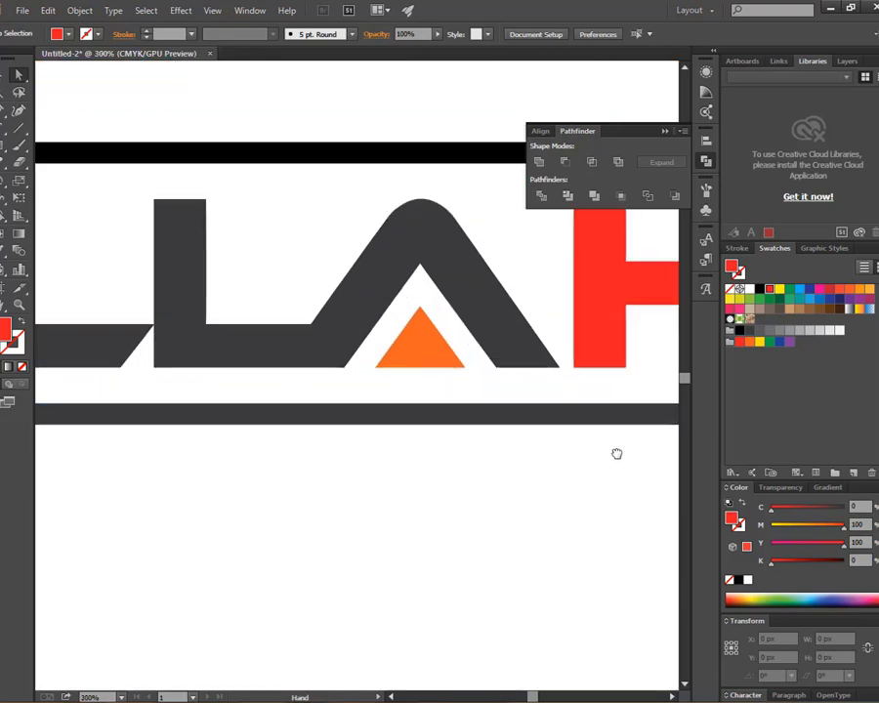
mouse_move(617, 453)
left_mouse_down()
mouse_move(576, 447)
mouse_move(539, 460)
left_mouse_up()
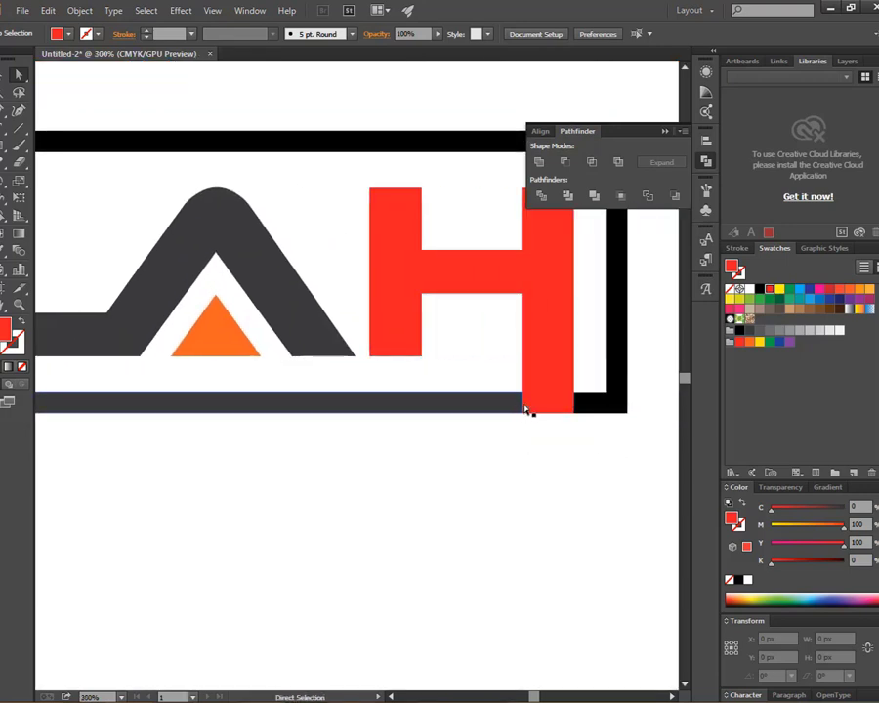
Step: Pan across the wordmark to review the B, frame and red H, then reselect the H
left_click_drag(202, 387, 534, 422)
mouse_move(202, 340)
left_mouse_down()
mouse_move(509, 389)
mouse_move(573, 427)
left_mouse_up()
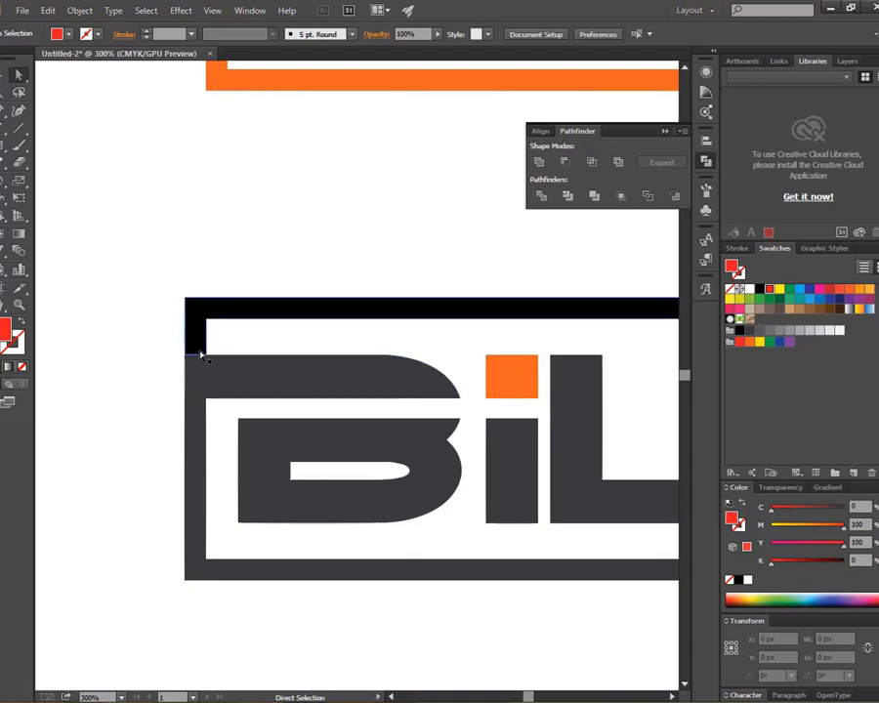
left_click_drag(503, 530, 280, 432)
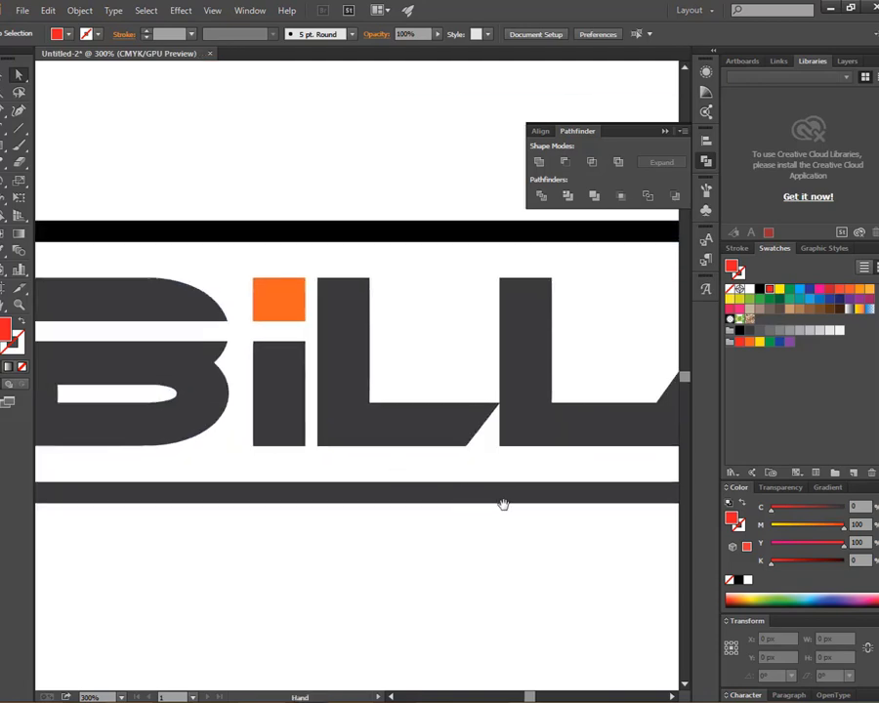
left_click_drag(502, 504, 350, 459)
left_click_drag(167, 397, 323, 402)
left_click_drag(270, 370, 353, 387)
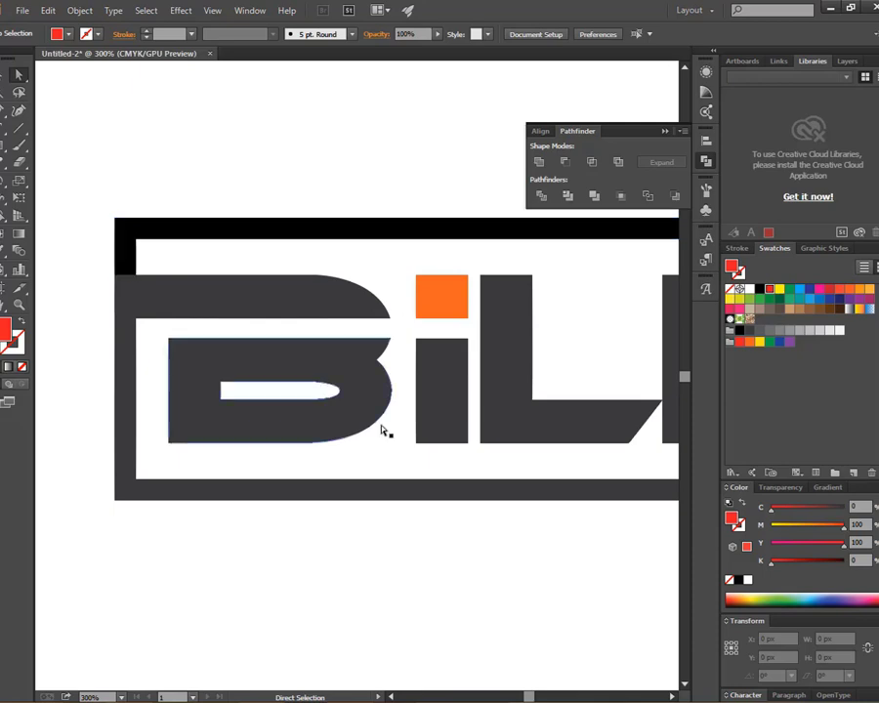
mouse_move(385, 427)
left_mouse_down()
mouse_move(299, 441)
mouse_move(435, 441)
left_mouse_up()
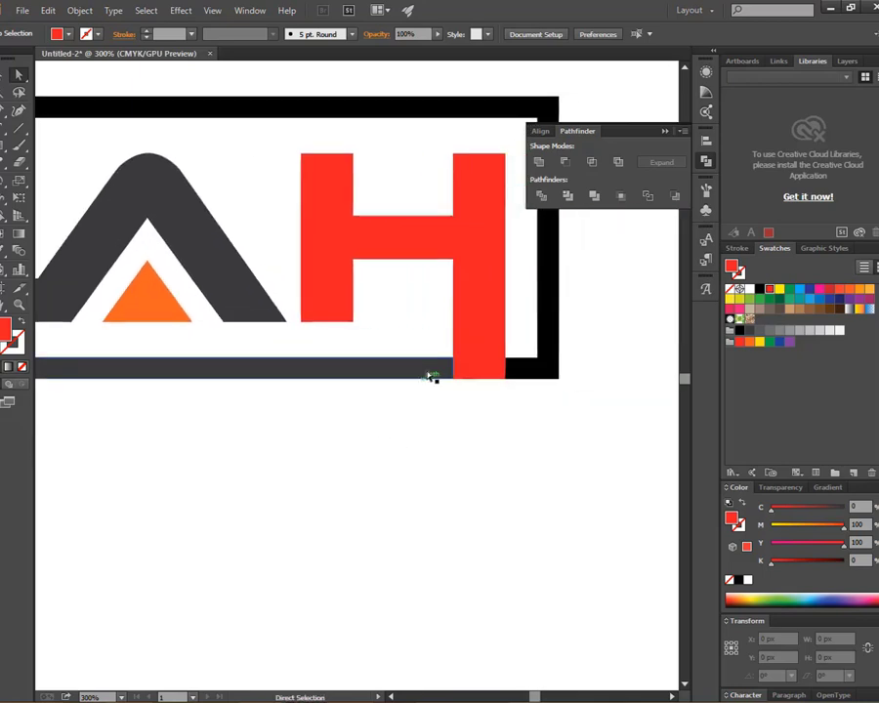
left_click_drag(331, 352, 415, 373)
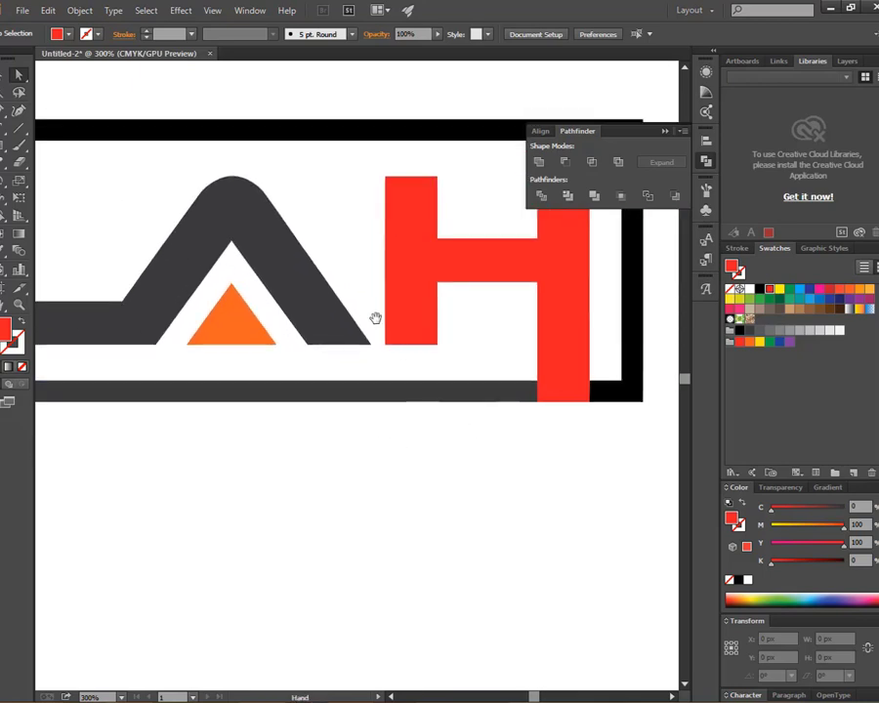
left_click_drag(417, 418, 424, 437)
left_click_drag(250, 244, 290, 266)
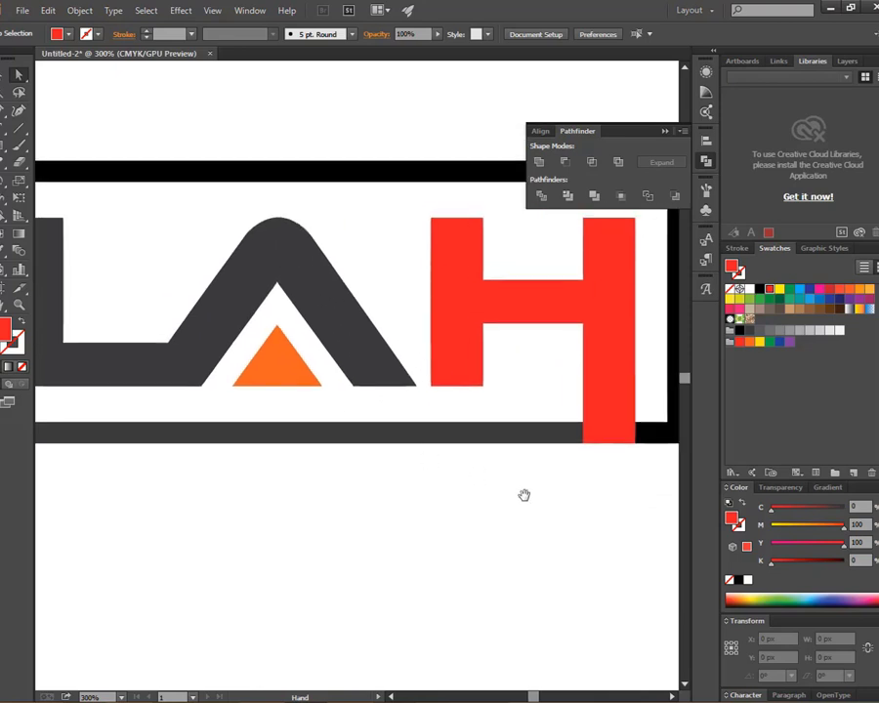
mouse_move(524, 495)
left_mouse_down()
mouse_move(488, 487)
mouse_move(494, 480)
left_mouse_up()
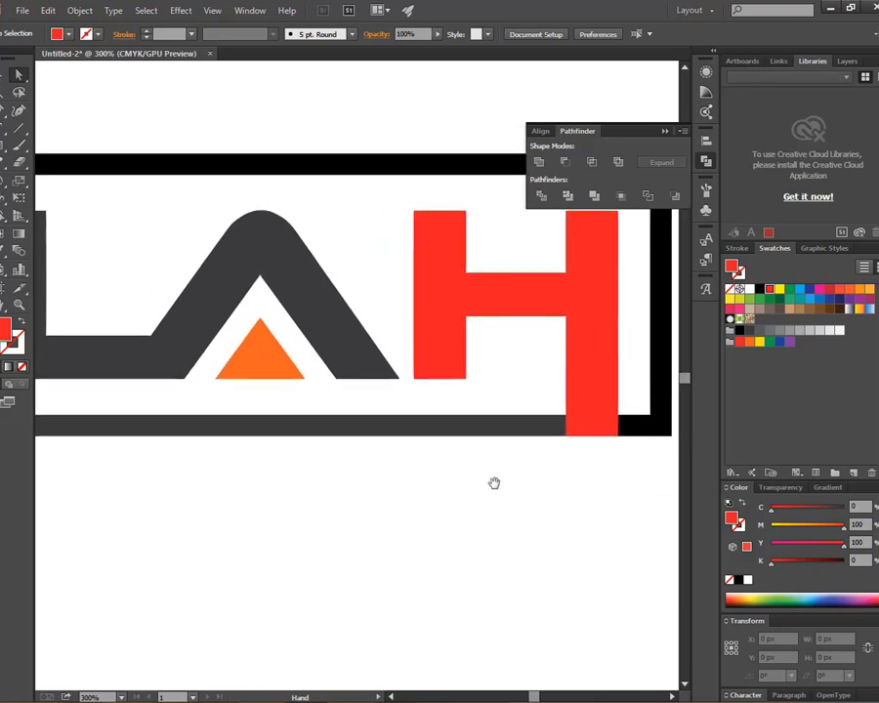
key("v")
key("a")
left_click_drag(604, 486, 585, 494)
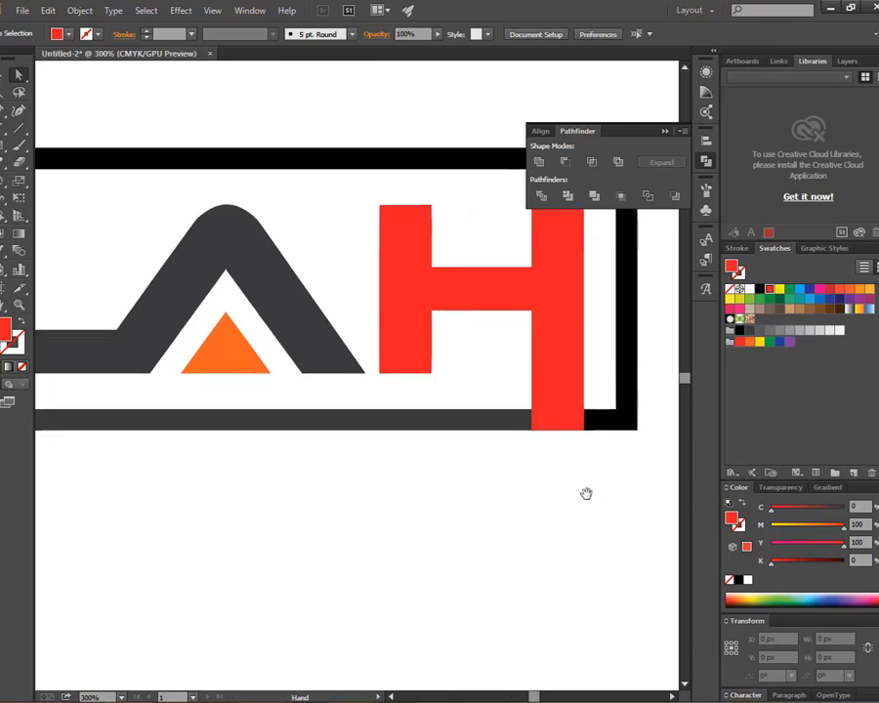
left_click(552, 304)
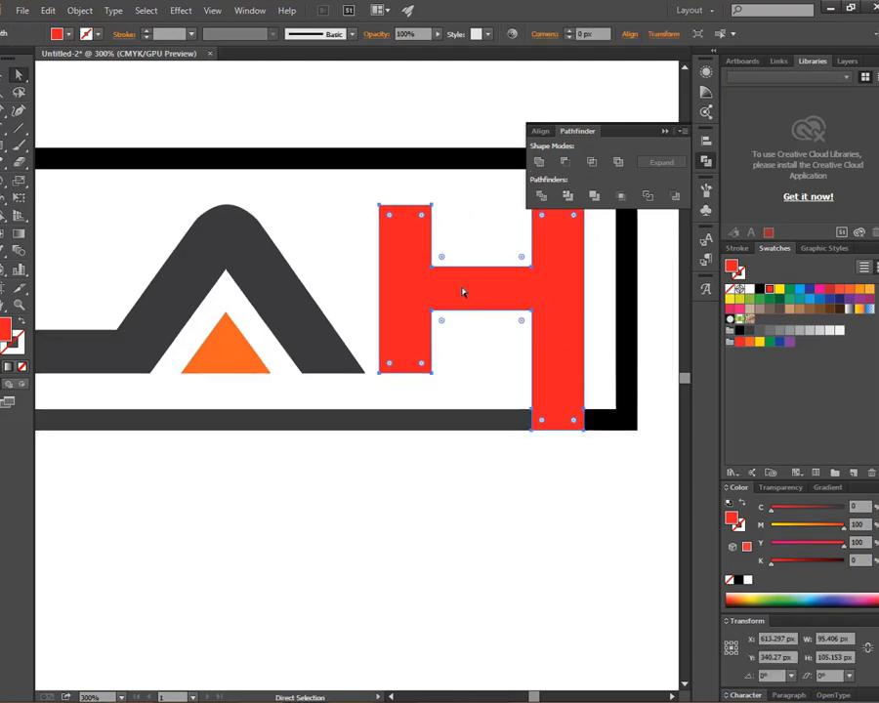
Step: Create an 8 px Offset Path outline around the red H
left_click(80, 11)
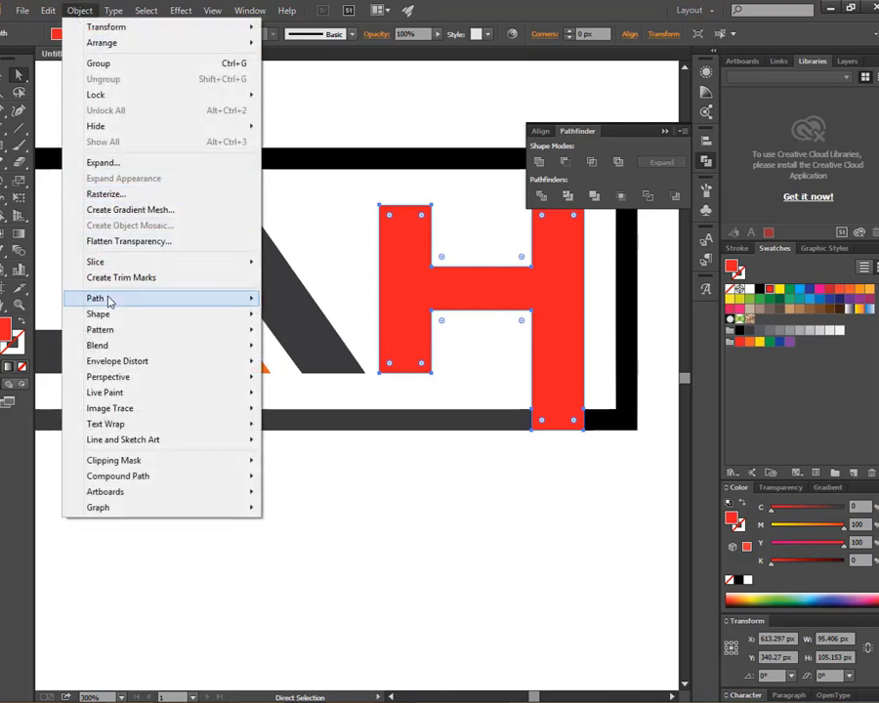
mouse_move(95, 297)
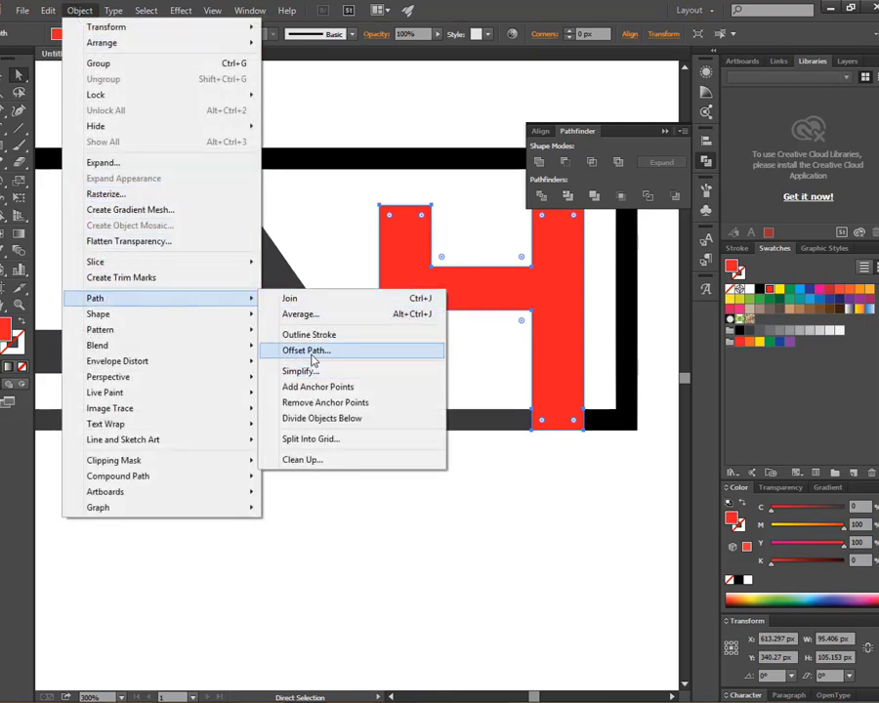
left_click(310, 353)
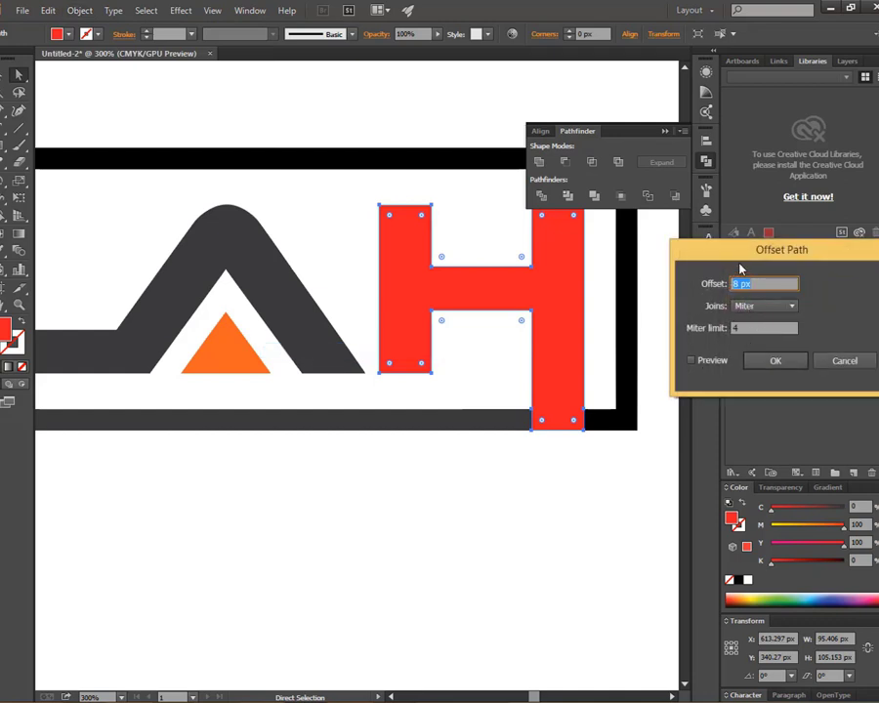
left_click_drag(736, 255, 715, 230)
left_click(683, 335)
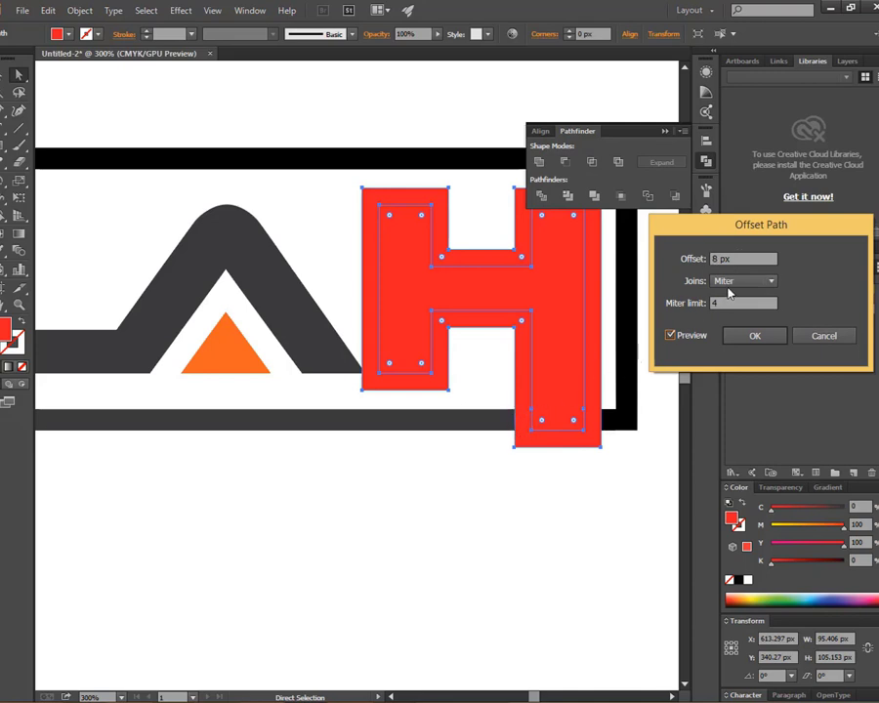
key("Down")
key("Down")
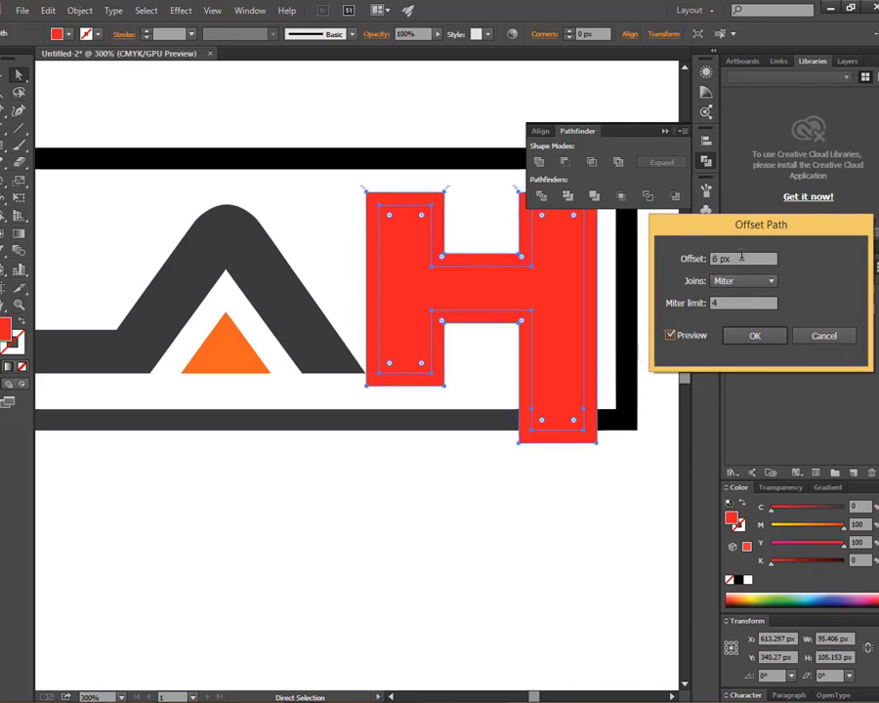
key("Up")
key("Up")
key("Up")
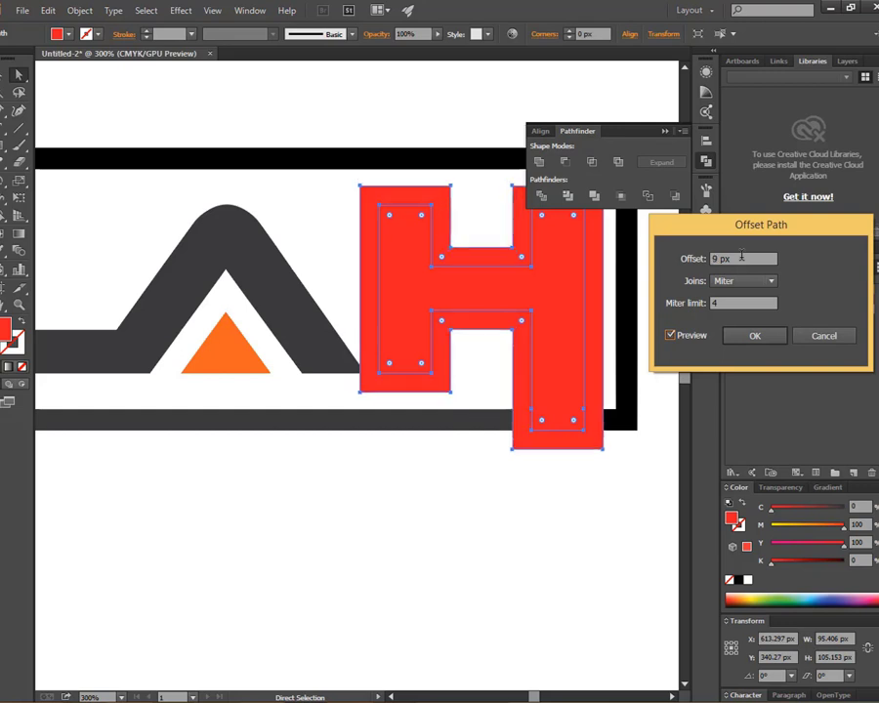
key("Down")
key("Down")
key("Up")
key("Up")
key("Down")
key("Down")
key("Up")
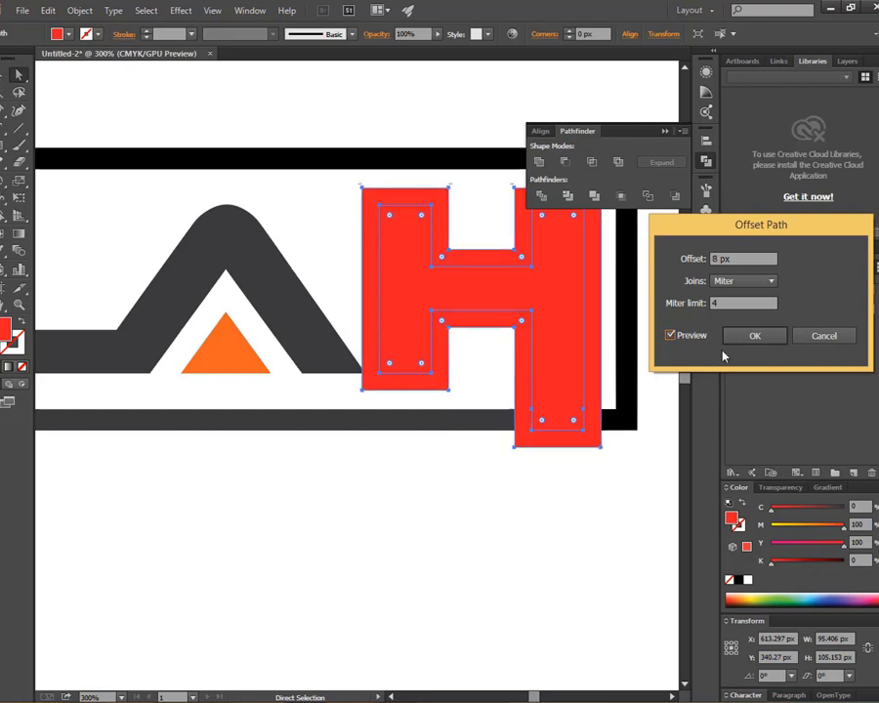
left_click(752, 336)
left_click(705, 289)
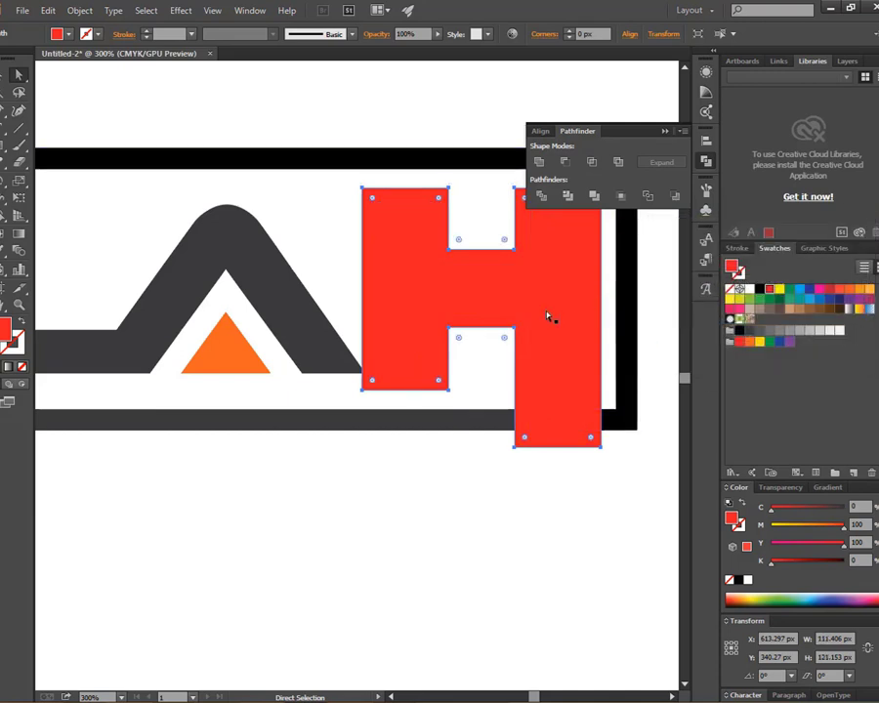
Step: Fill the outline cyan and Minus Front it from the dark bottom frame bar
left_click(800, 292)
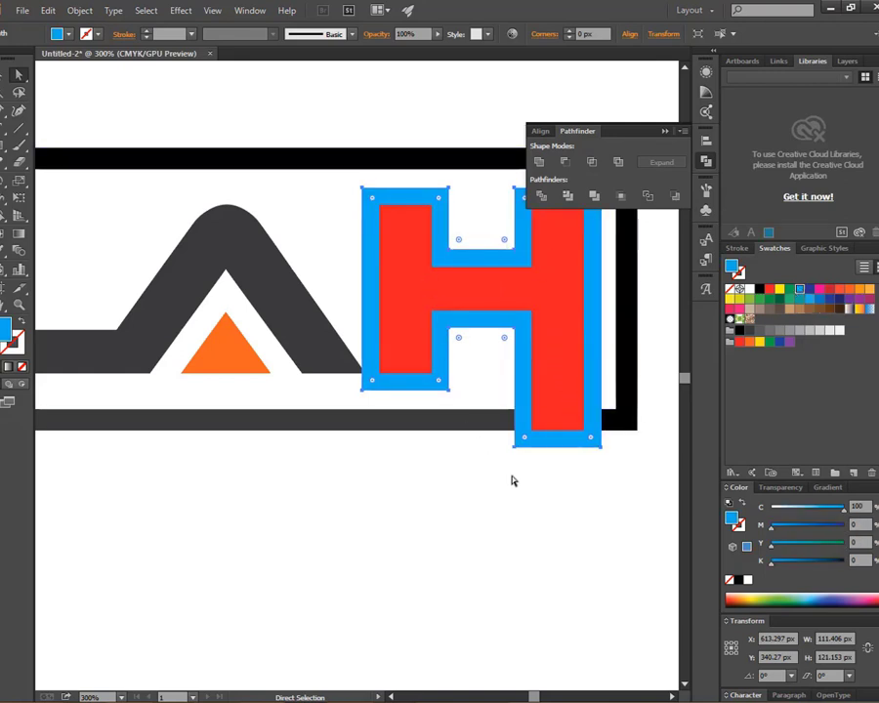
left_click(608, 487)
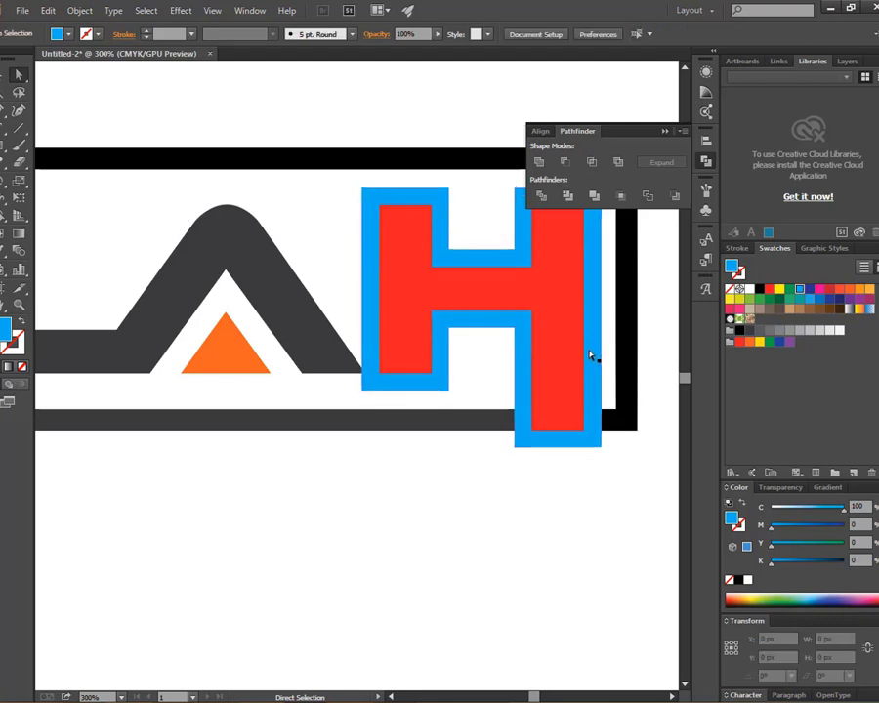
left_click(592, 353)
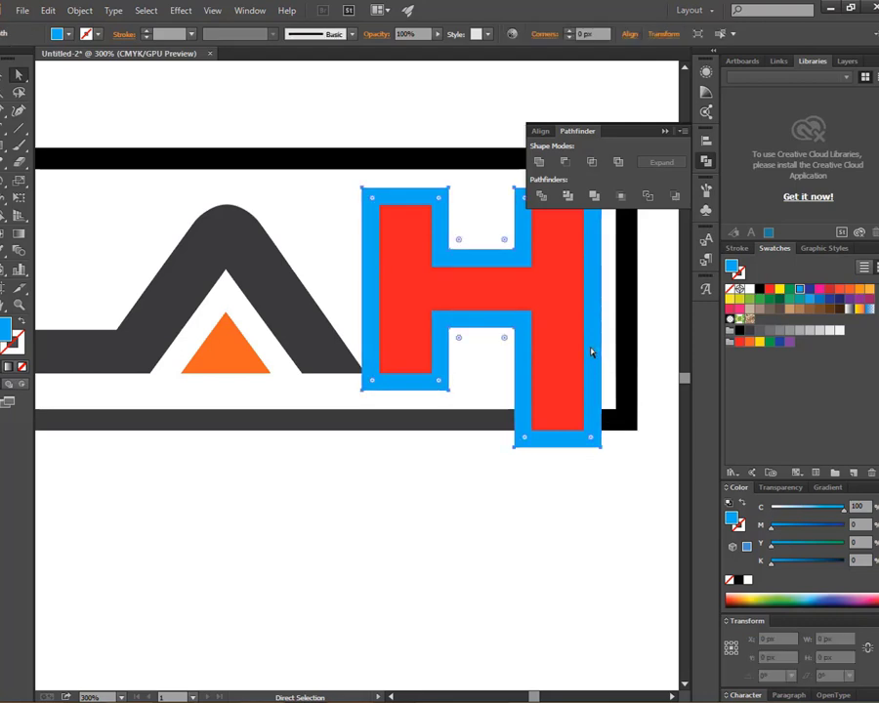
left_click(491, 423, "shift")
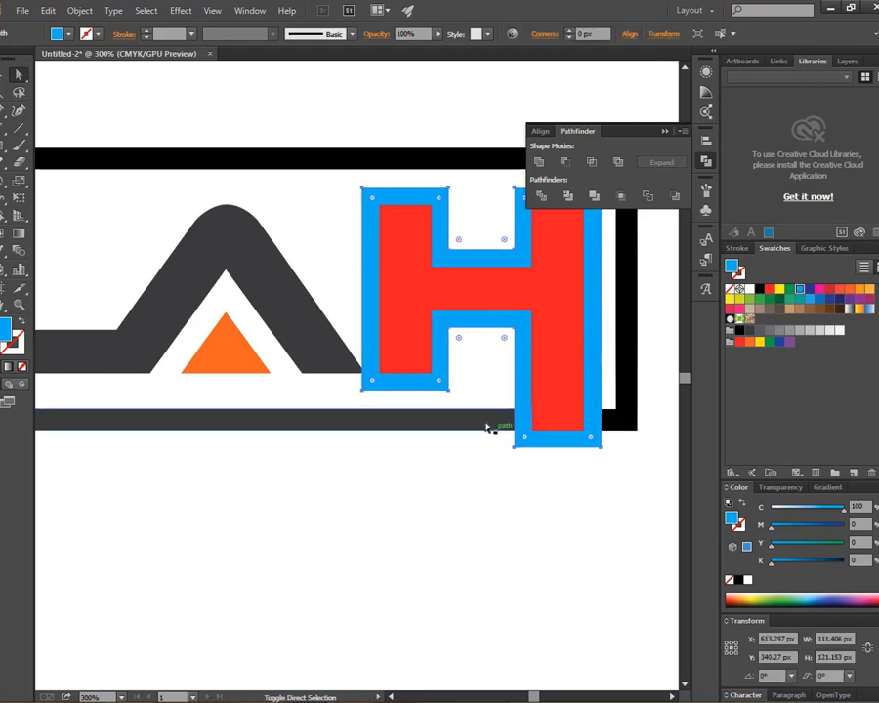
left_click(565, 162)
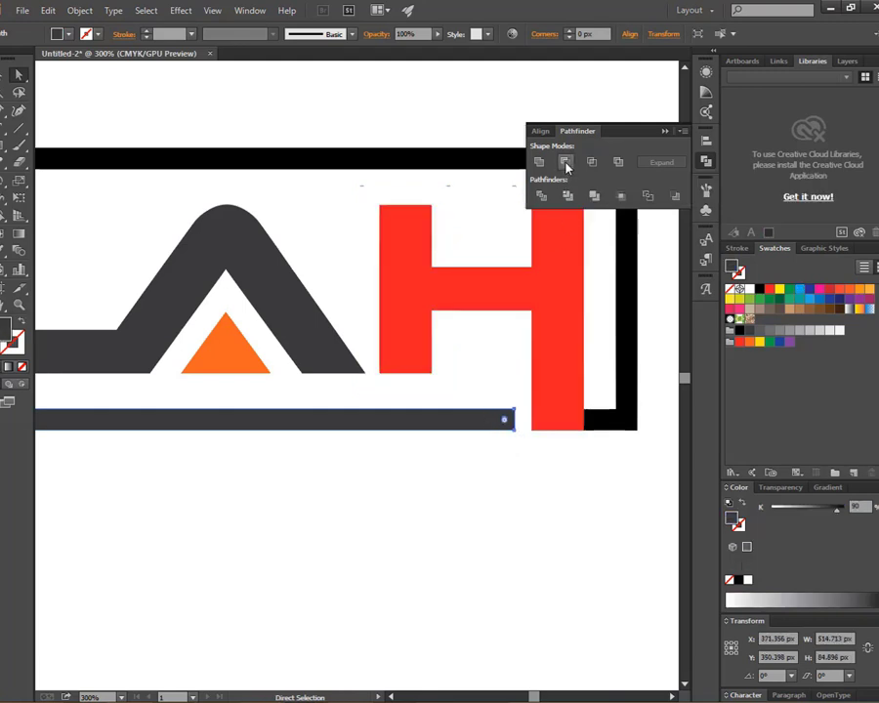
left_click(480, 538)
mouse_move(211, 371)
left_mouse_down()
mouse_move(268, 356)
mouse_move(376, 373)
mouse_move(454, 372)
left_mouse_up()
Step: Create an 8 px Offset Path copy of the B's dark top bar
left_click(305, 361)
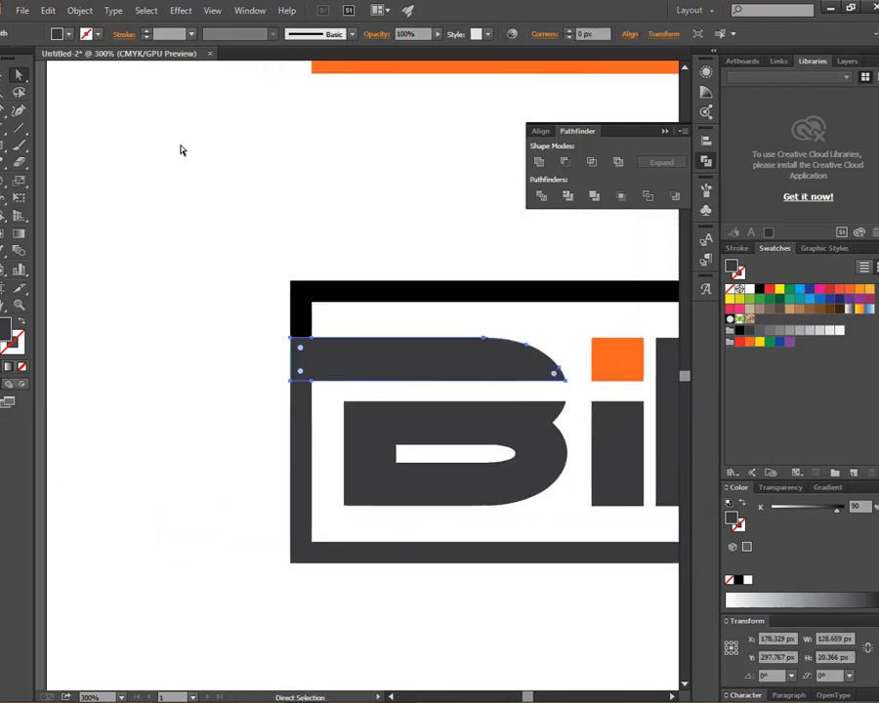
left_click(80, 10)
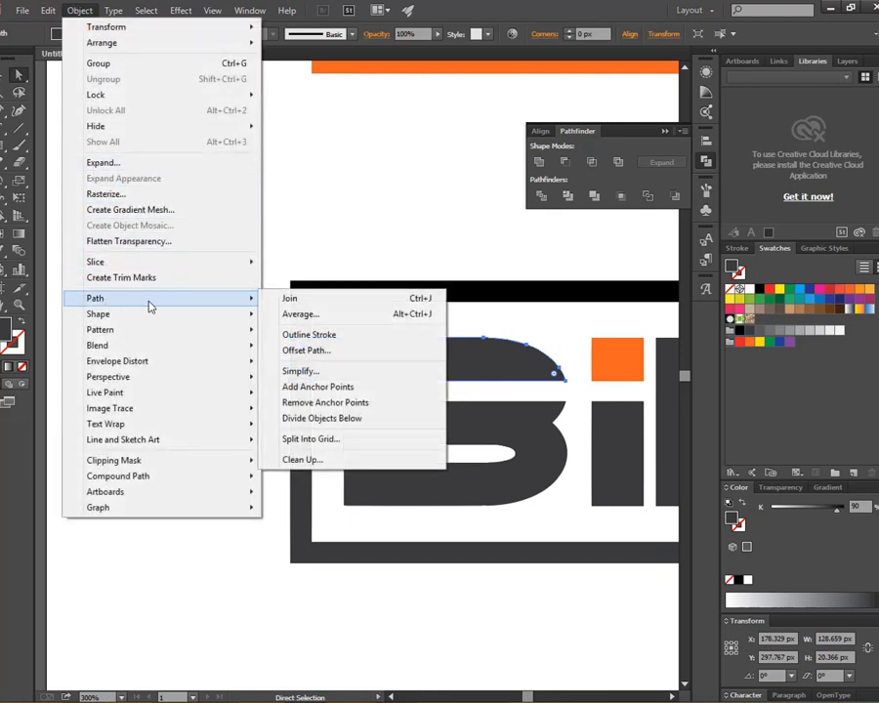
left_click(297, 354)
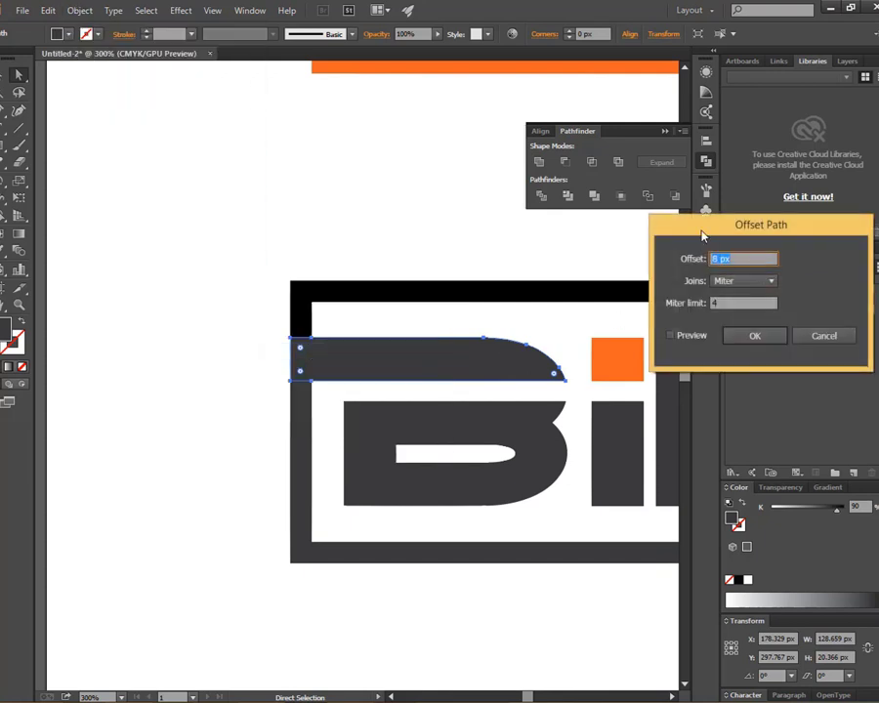
left_click_drag(701, 235, 684, 233)
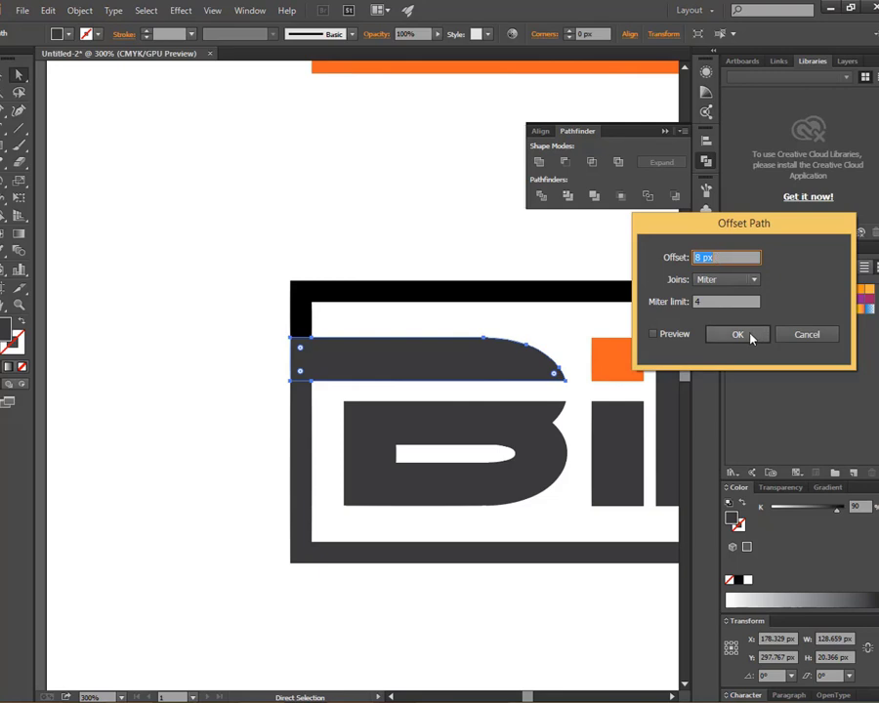
left_click(739, 335)
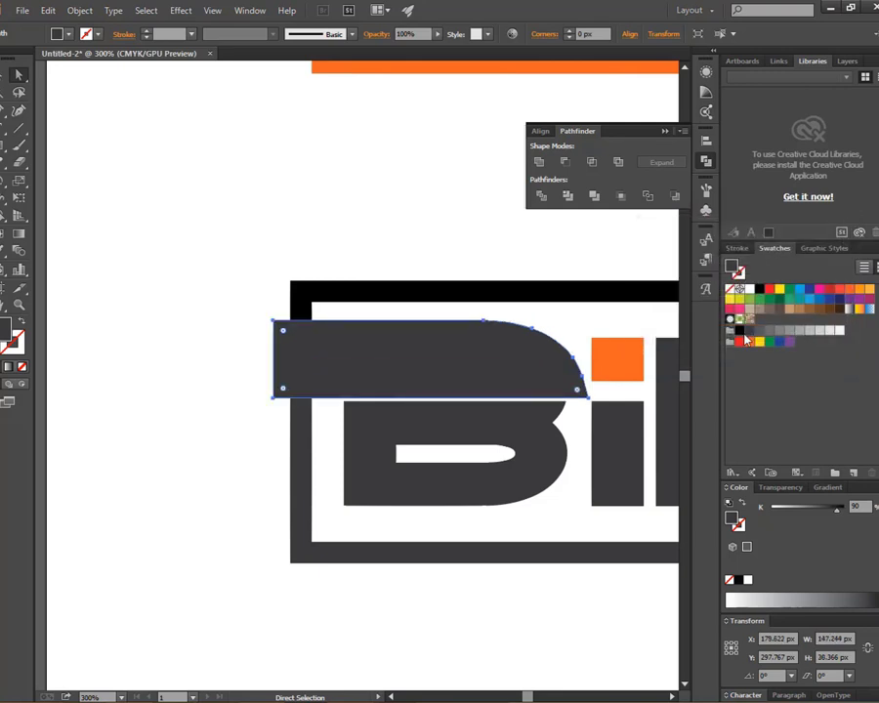
Step: Fill the offset copy cyan and Minus Front it from the black frame
left_click(799, 290)
left_click(424, 215)
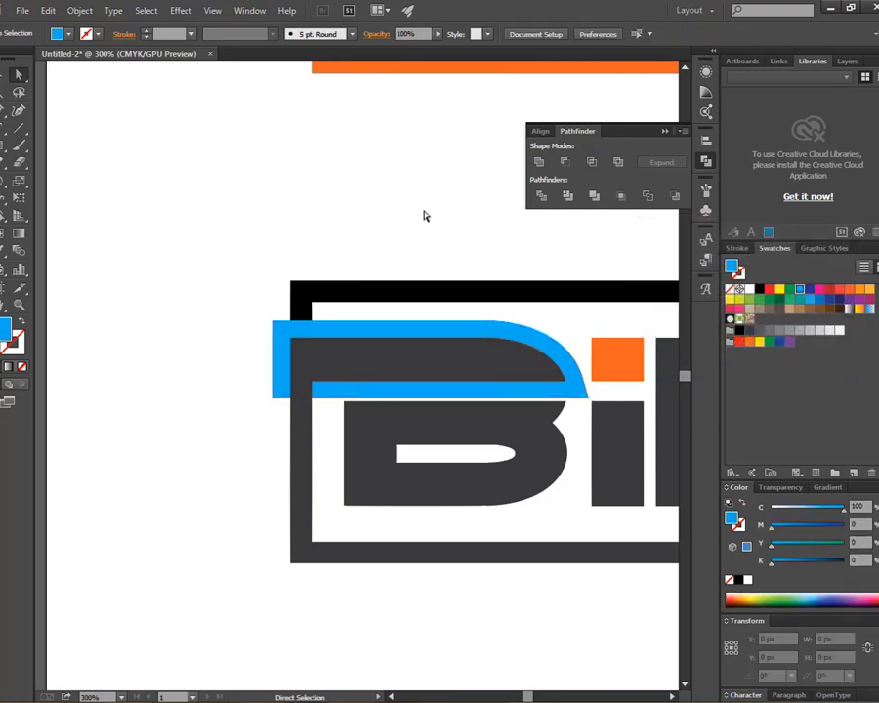
left_click(359, 334)
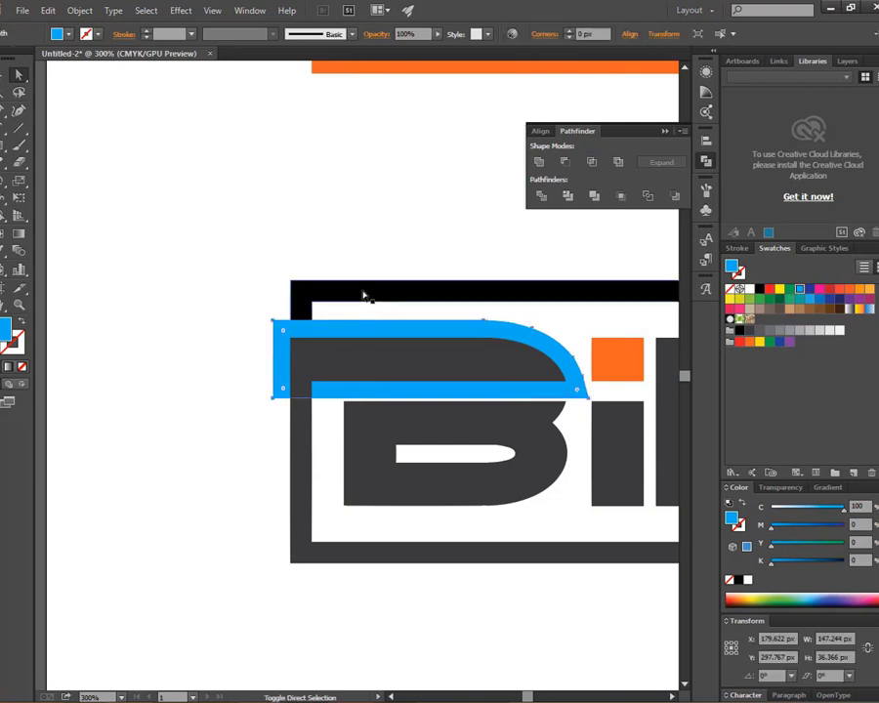
left_click(364, 295, "shift")
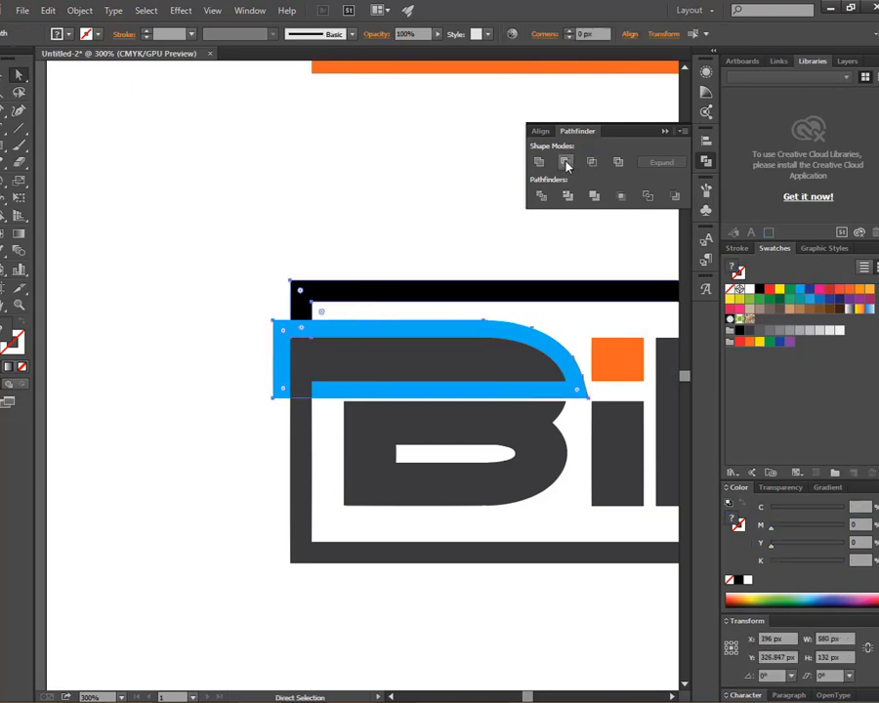
left_click(565, 163)
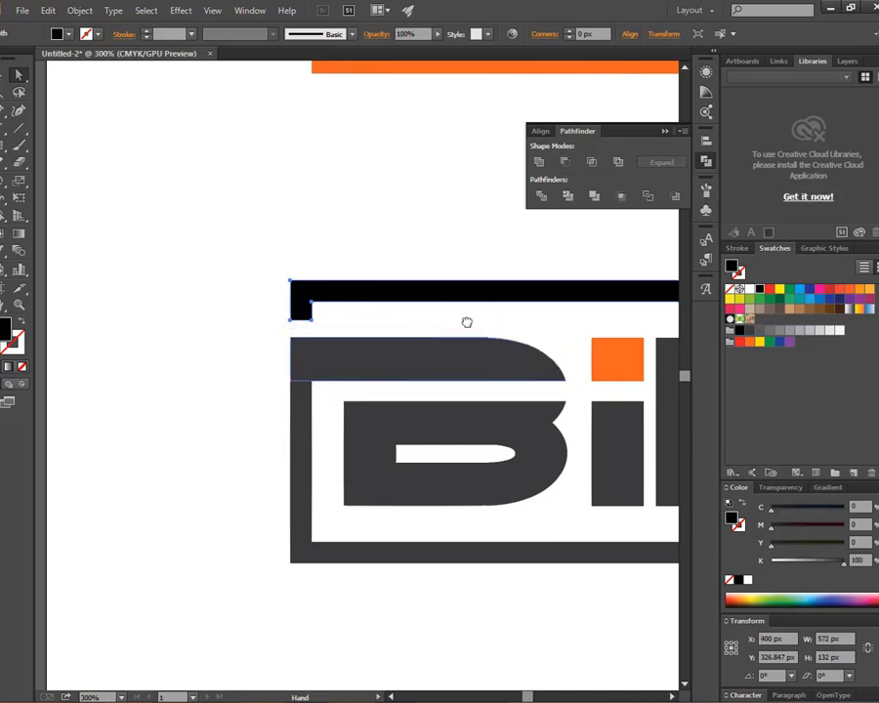
left_click_drag(467, 322, 183, 380)
Step: Unite the grey frame with the B's top bar into one shape
scroll(194, 506, "down", 1)
left_click(193, 505)
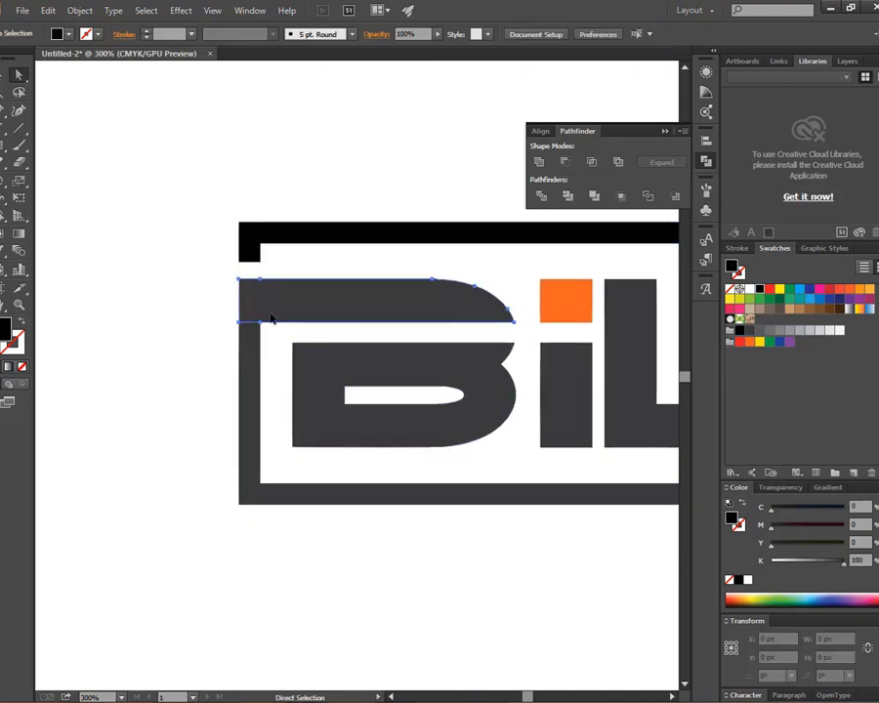
left_click(272, 318)
left_click_drag(214, 313, 261, 350)
left_click(269, 307)
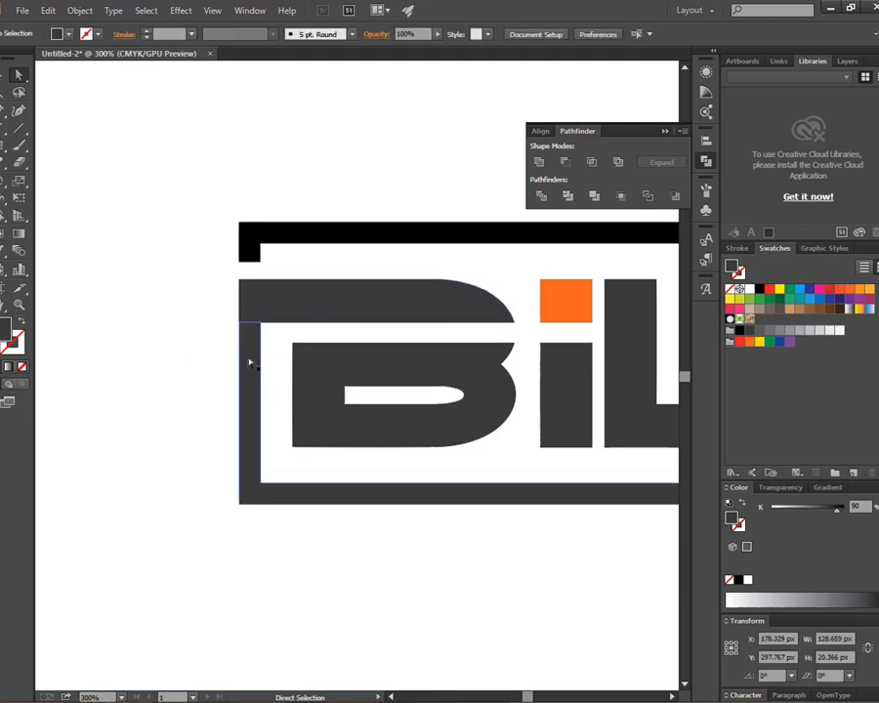
left_click(250, 364)
left_click(286, 302)
left_click(210, 306)
left_click_drag(209, 303, 262, 348)
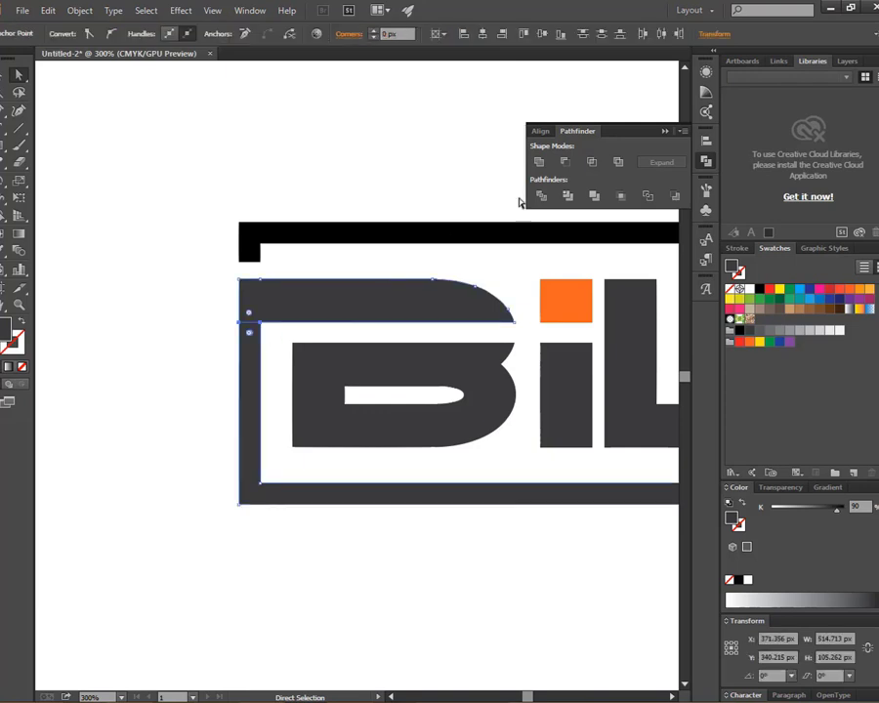
left_click(540, 163)
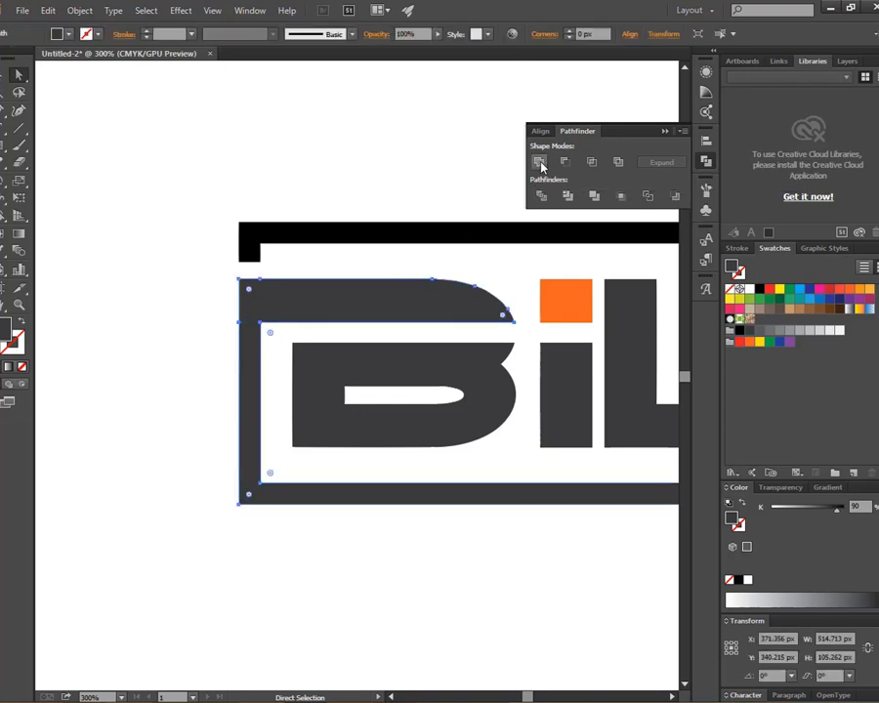
Step: Unite the red H with the black frame, then zoom out to 100% to see both logos
left_click_drag(405, 538, 114, 499)
left_click_drag(644, 488, 215, 476)
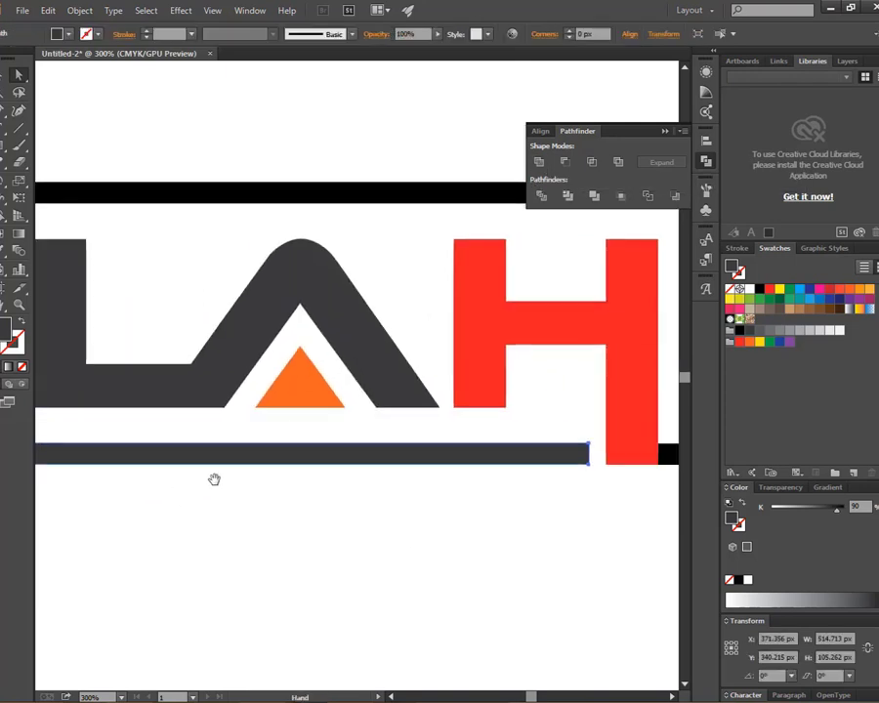
mouse_move(488, 502)
left_mouse_down()
mouse_move(328, 483)
mouse_move(444, 489)
mouse_move(507, 411)
left_mouse_up()
key("a")
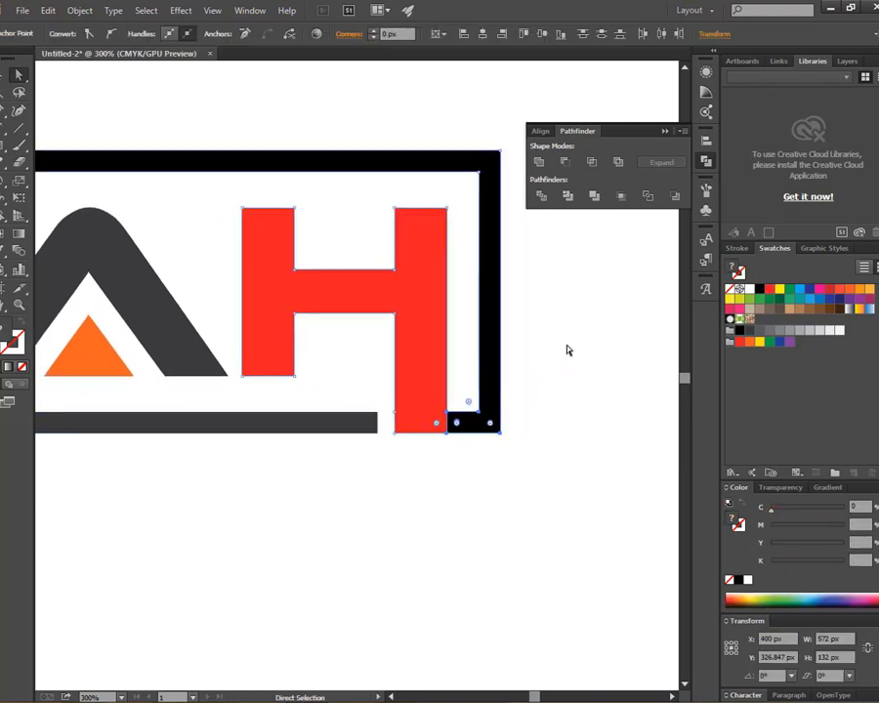
left_click(539, 163)
left_click_drag(301, 479, 432, 465)
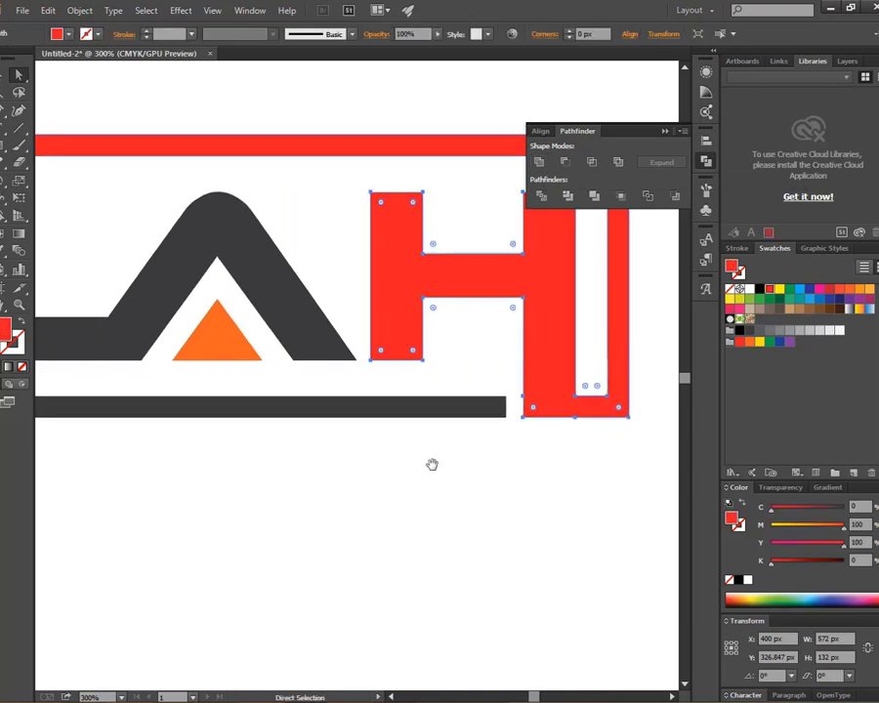
key("ctrl+1")
left_click_drag(353, 453, 403, 460)
left_click(424, 467)
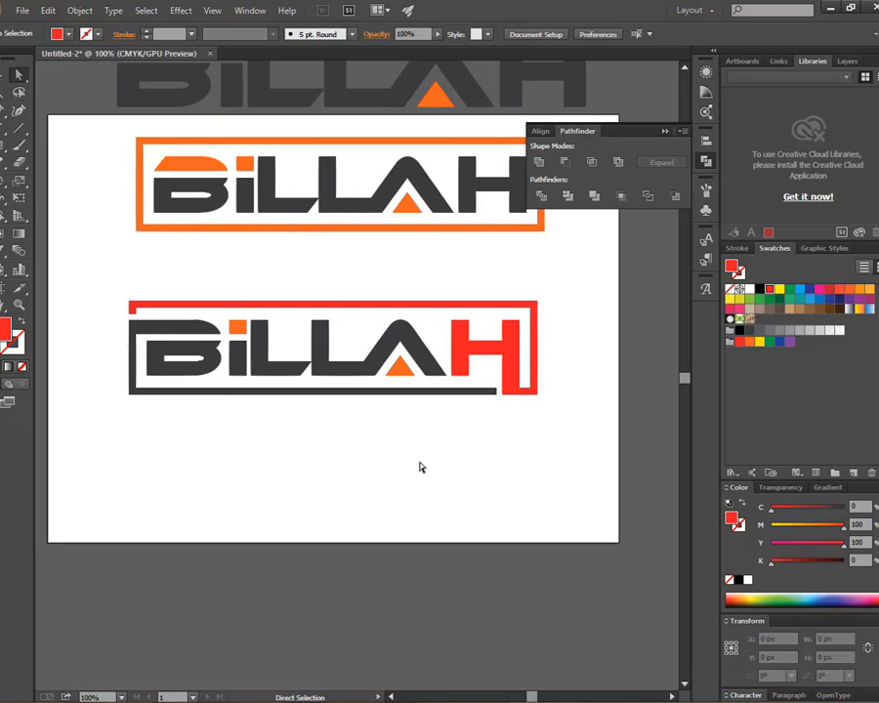
Step: Recolour the red H and upper frame with the dark grey sampled from the letters
left_click(508, 355)
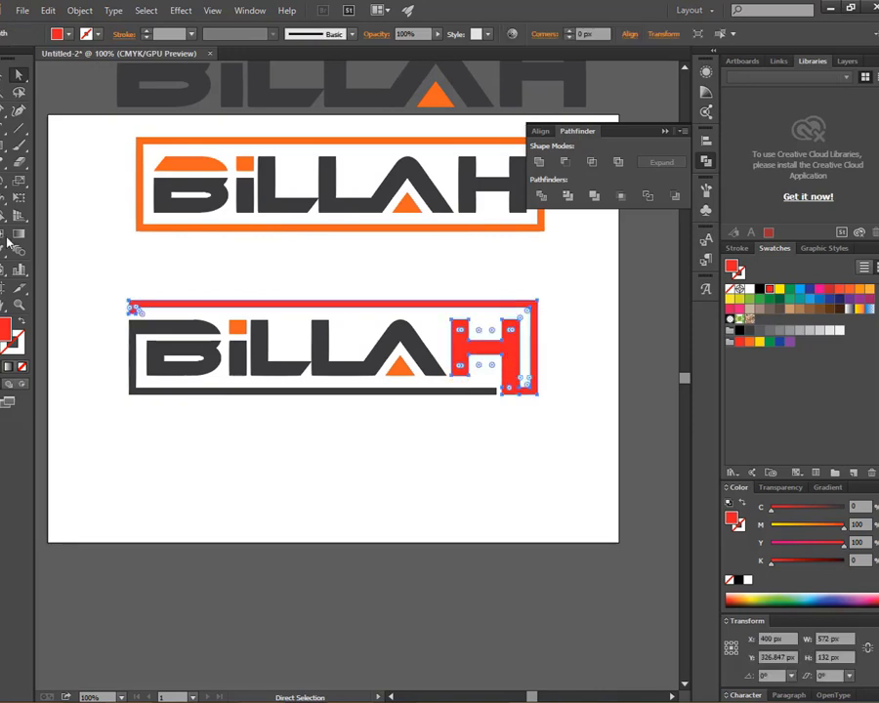
left_click(472, 452)
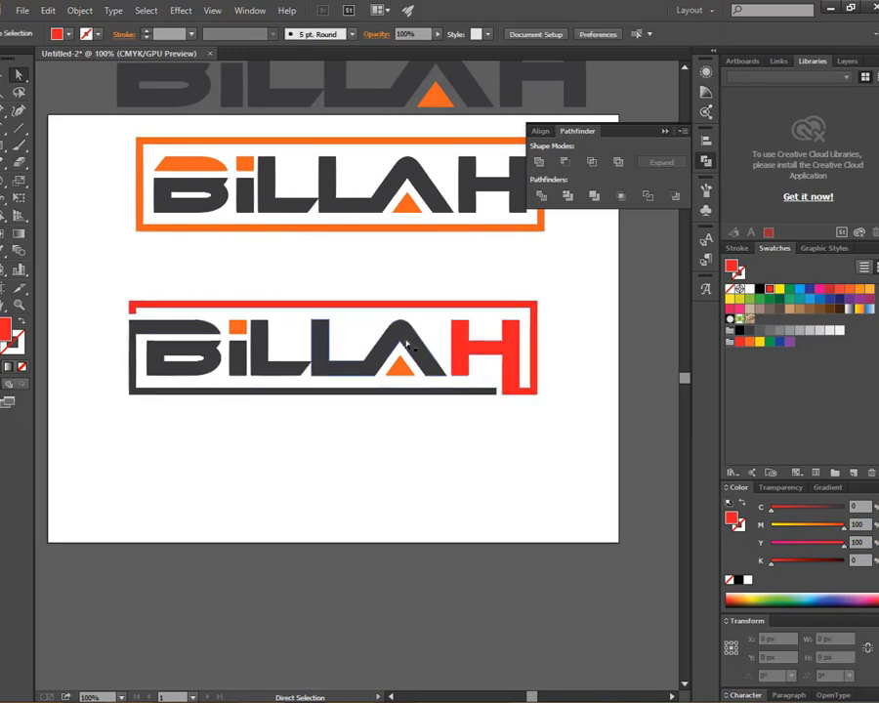
left_click(508, 358)
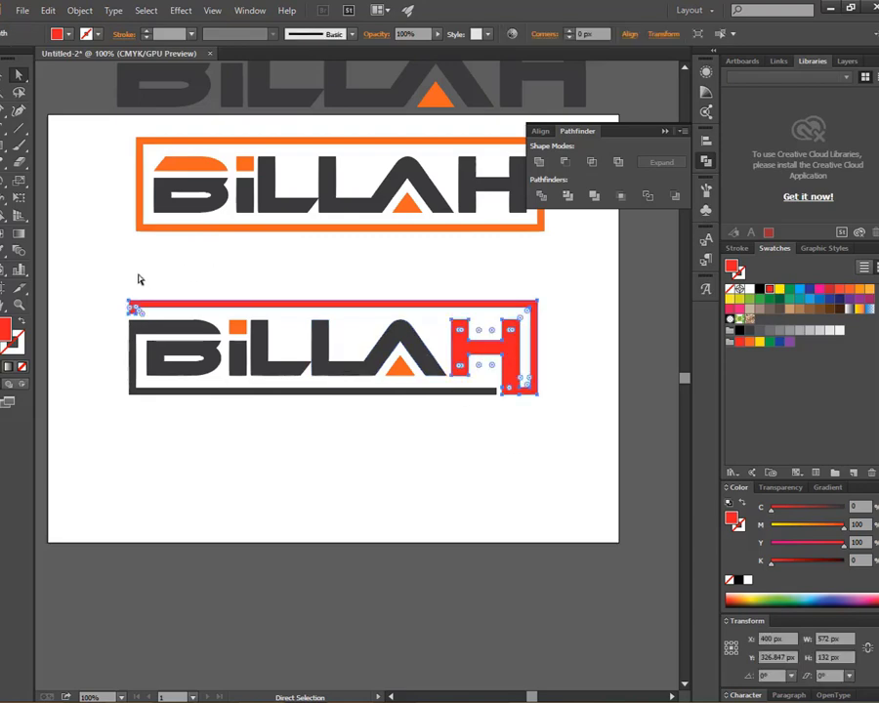
left_click(6, 252)
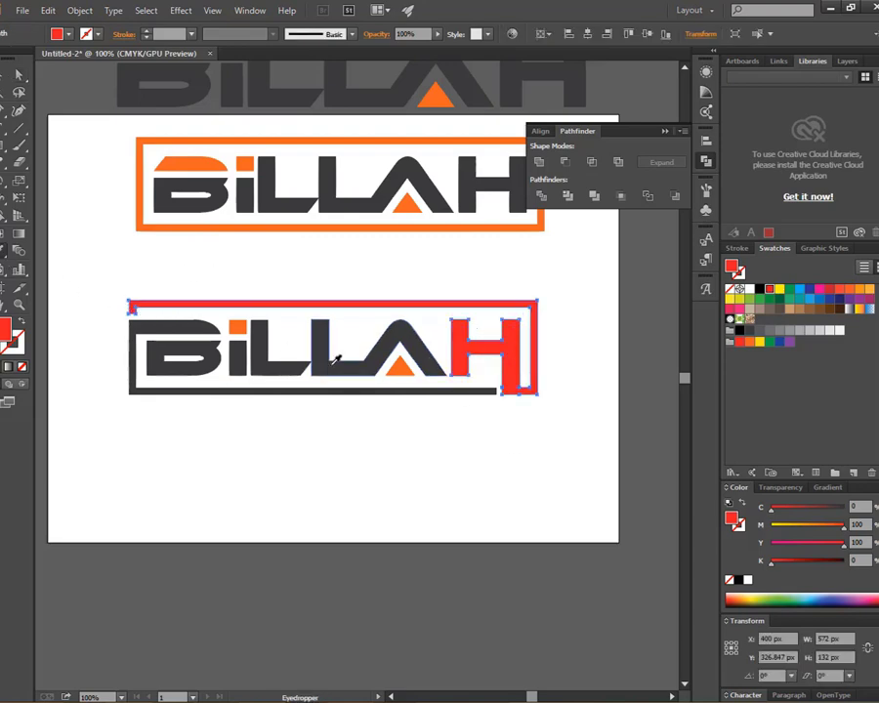
left_click(337, 359)
left_click(17, 74)
Step: Make the lower frame and the B's top bar orange from the small square, then select the whole logo
left_click(151, 327)
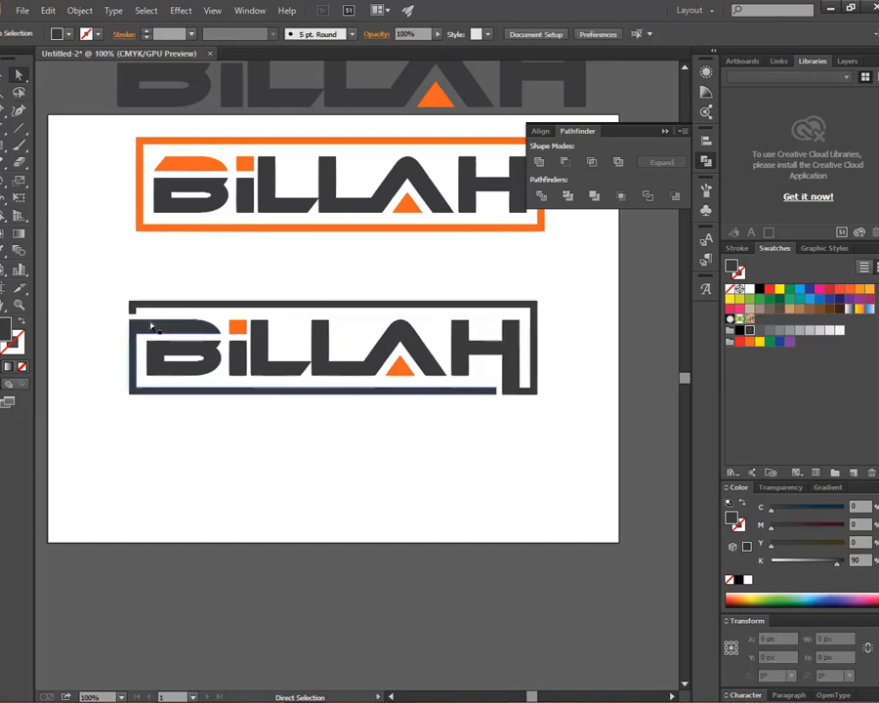
left_click(162, 333)
left_click(5, 252)
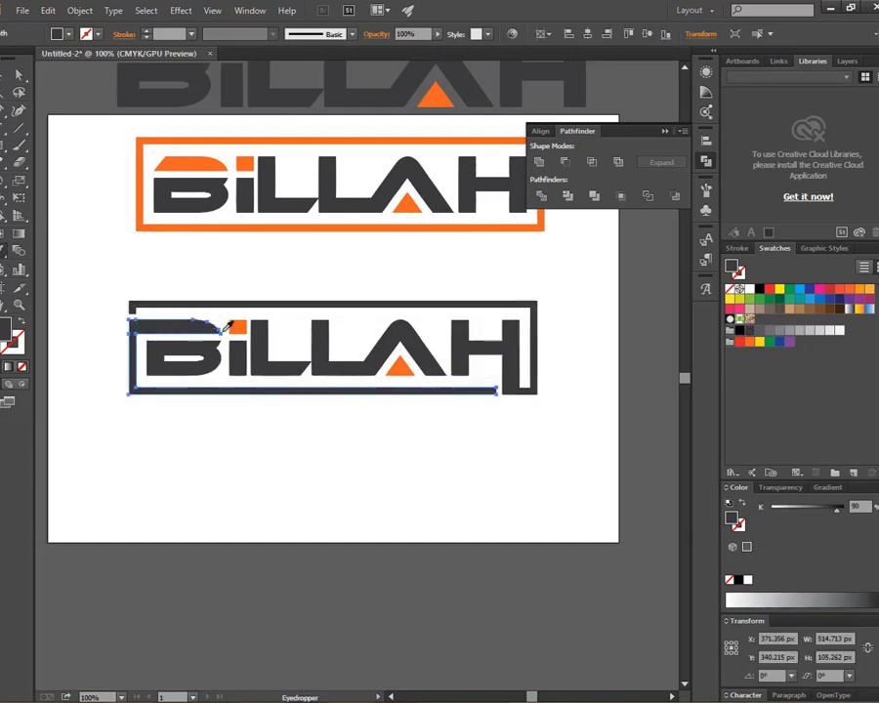
left_click(239, 325)
left_click(6, 74)
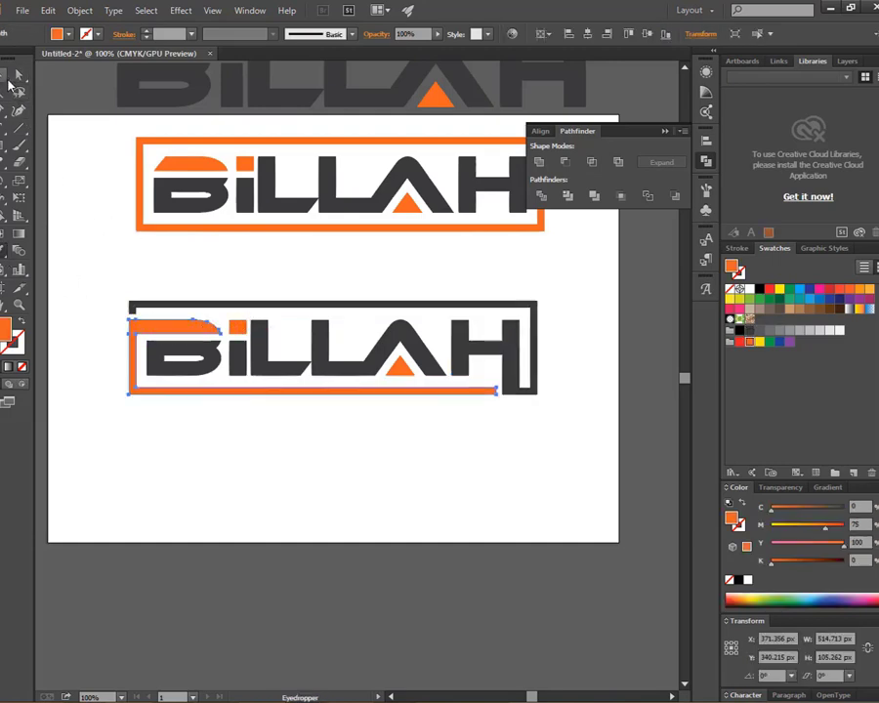
left_click(325, 464)
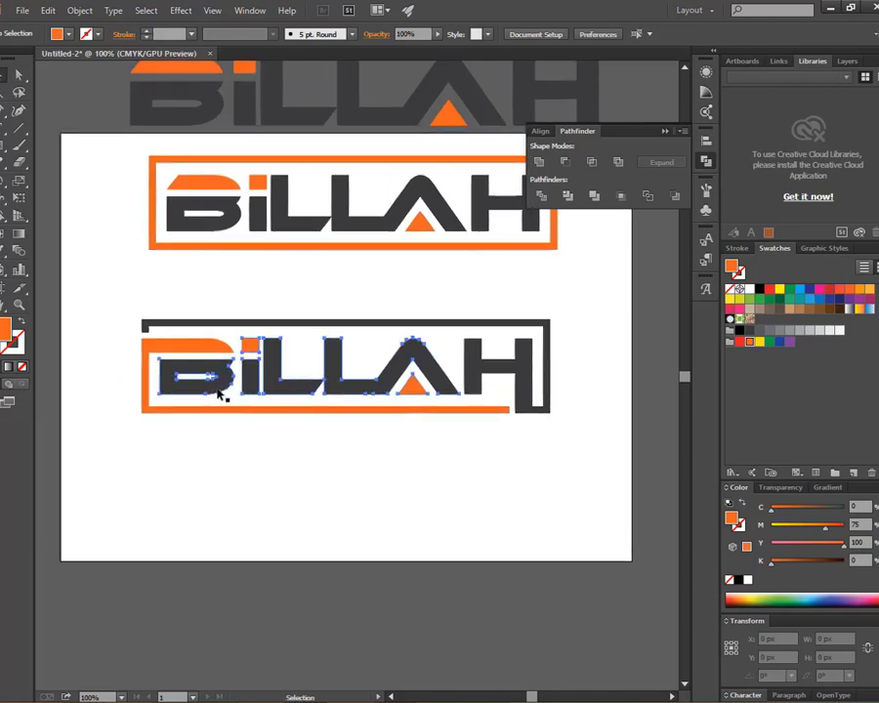
left_click(162, 359)
left_click_drag(129, 294, 560, 453)
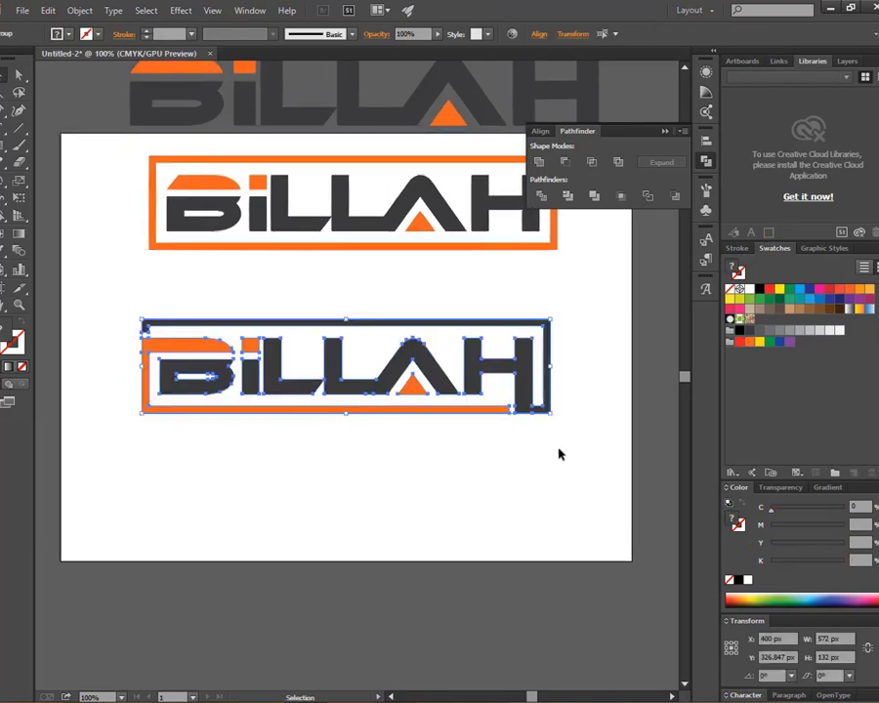
Step: Move the split-frame logo lower and the orange-framed logo down above it
left_click(558, 459)
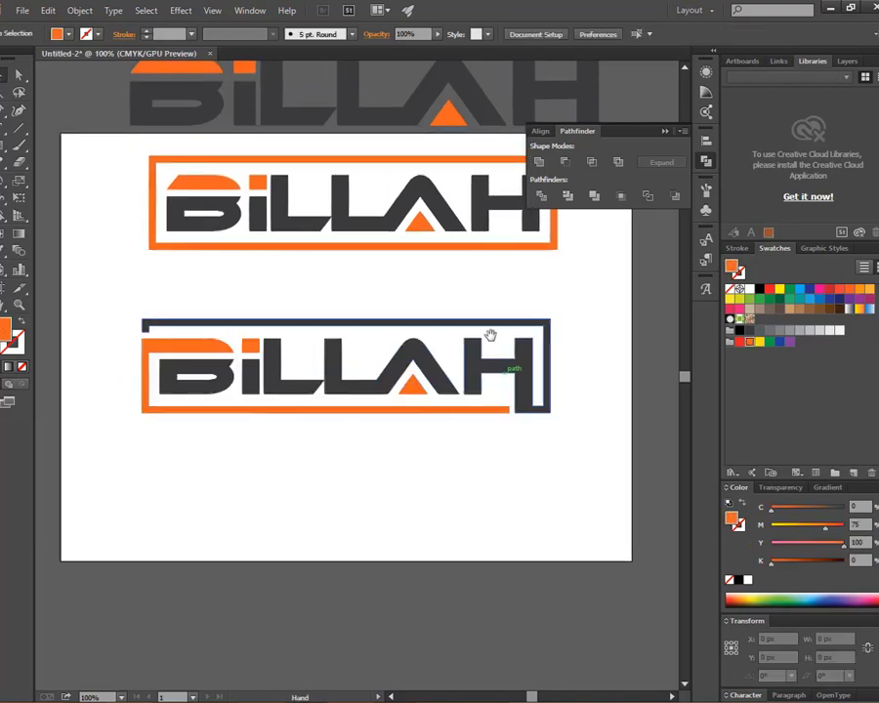
mouse_move(484, 383)
left_mouse_down()
mouse_move(493, 403)
mouse_move(488, 509)
left_mouse_up()
left_click(477, 412)
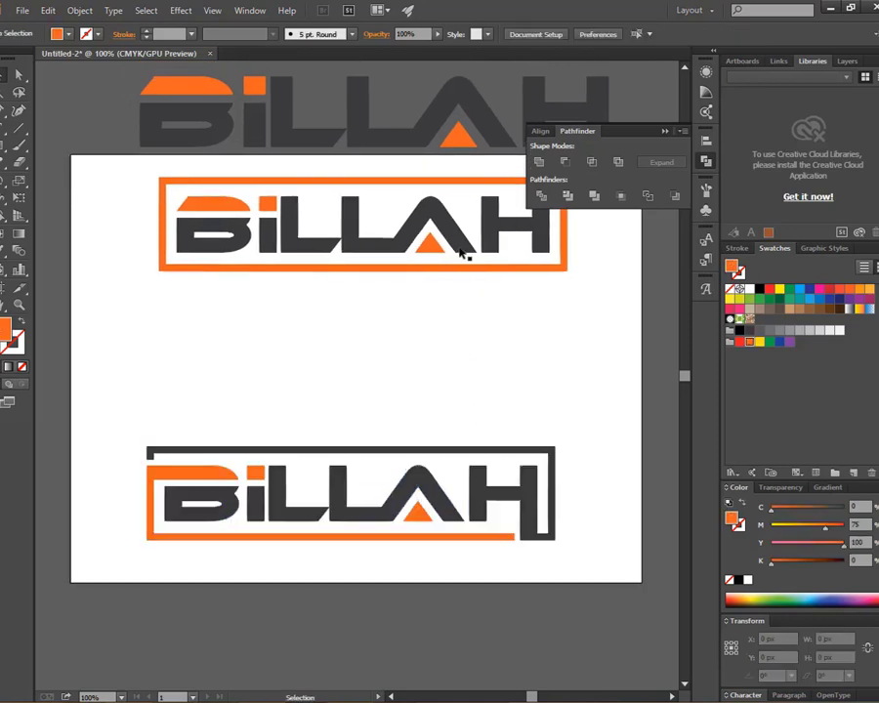
left_click(465, 251)
left_click_drag(459, 241, 451, 379)
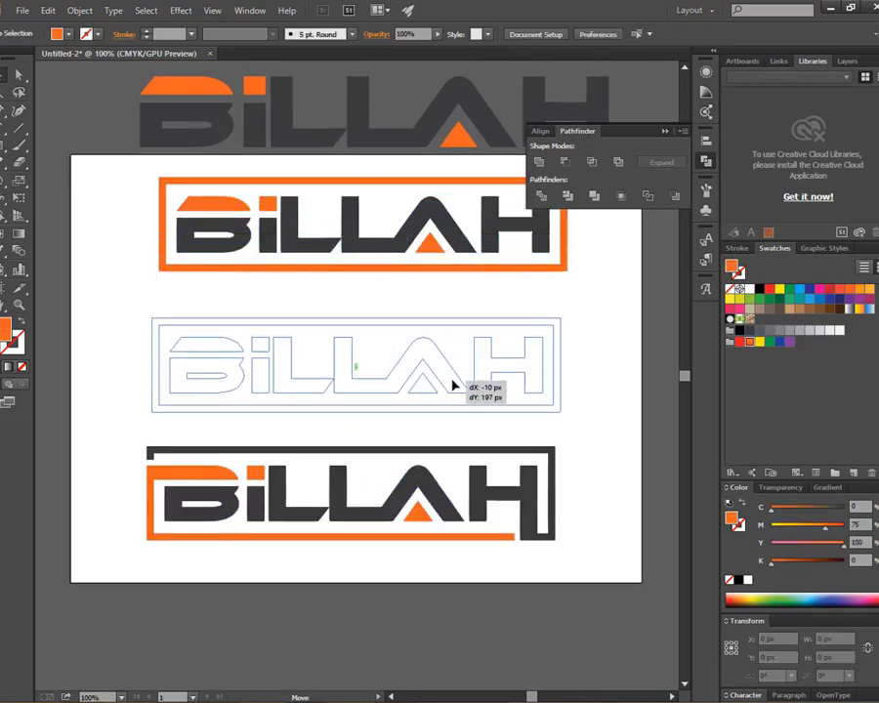
Step: Bring the plain logo onto the artboard, scale it down to match, and even the spacing
left_click_drag(454, 236, 450, 263)
left_click_drag(449, 133, 442, 256)
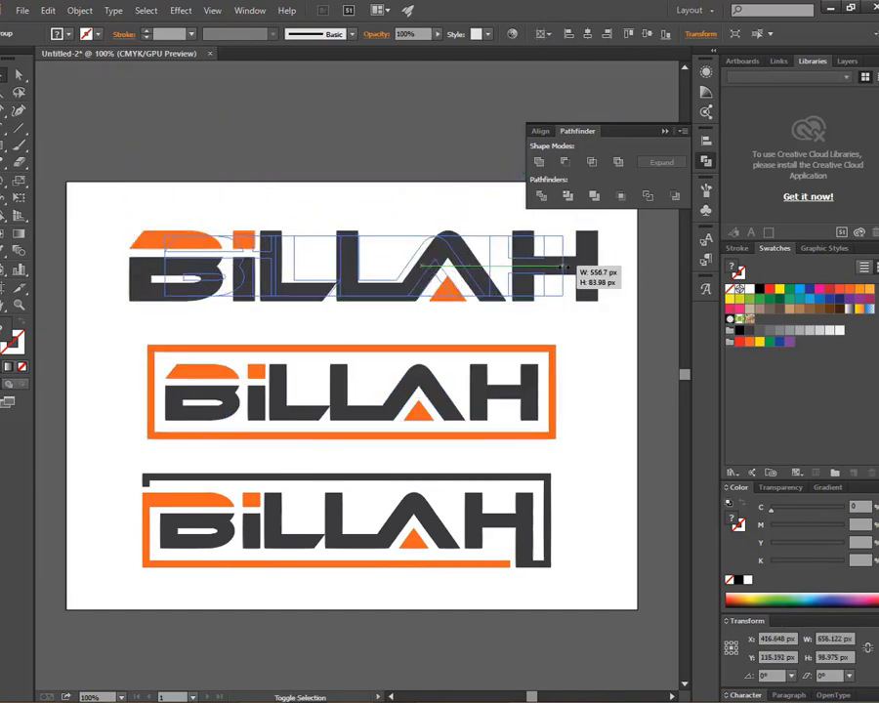
left_click_drag(597, 264, 563, 265)
left_click_drag(494, 268, 493, 276)
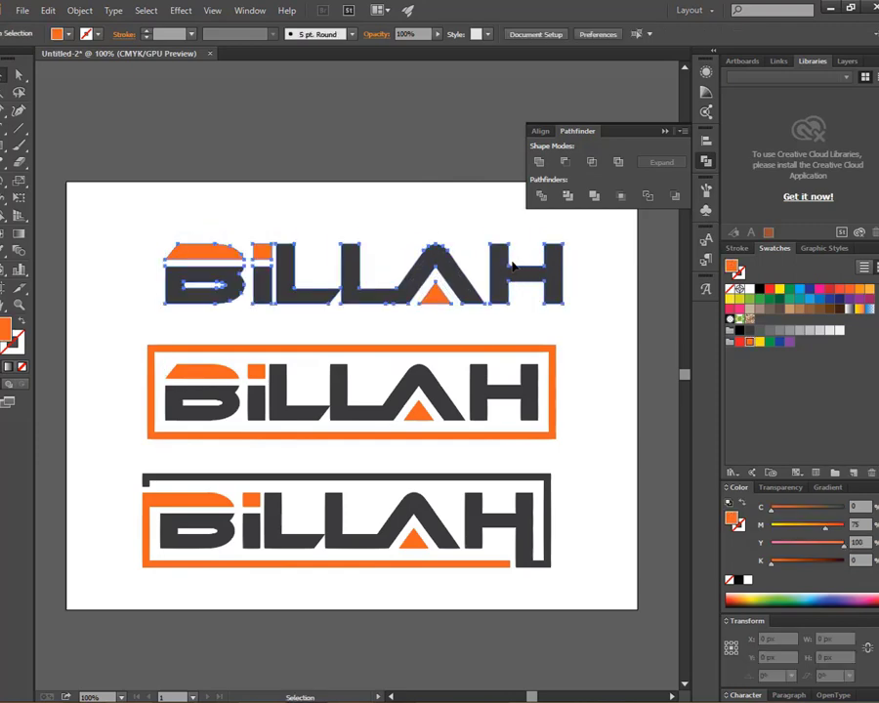
left_click(502, 347, "shift")
left_click_drag(503, 346, 502, 340)
left_click(562, 476)
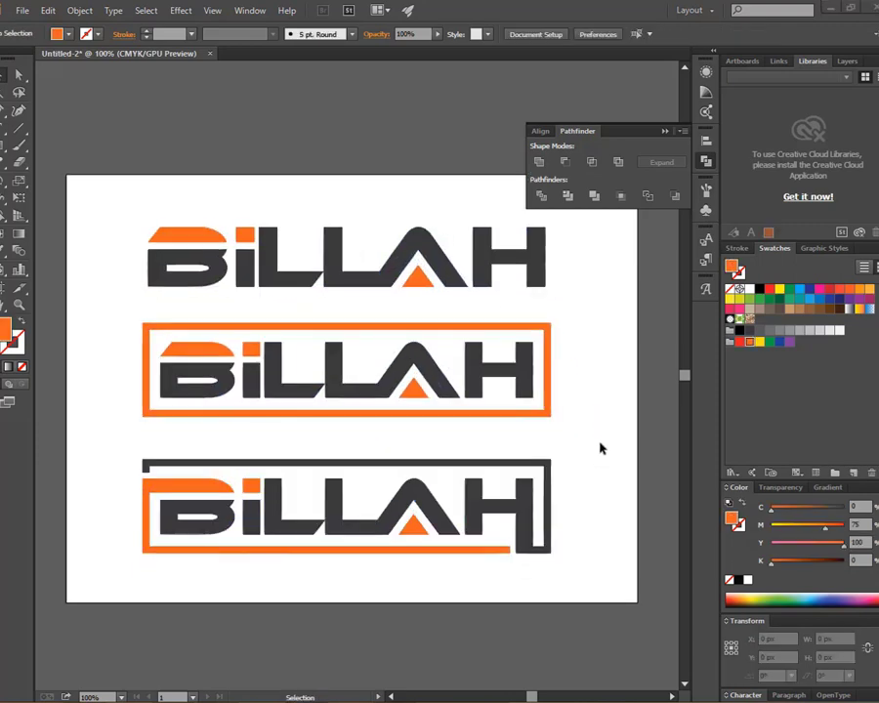